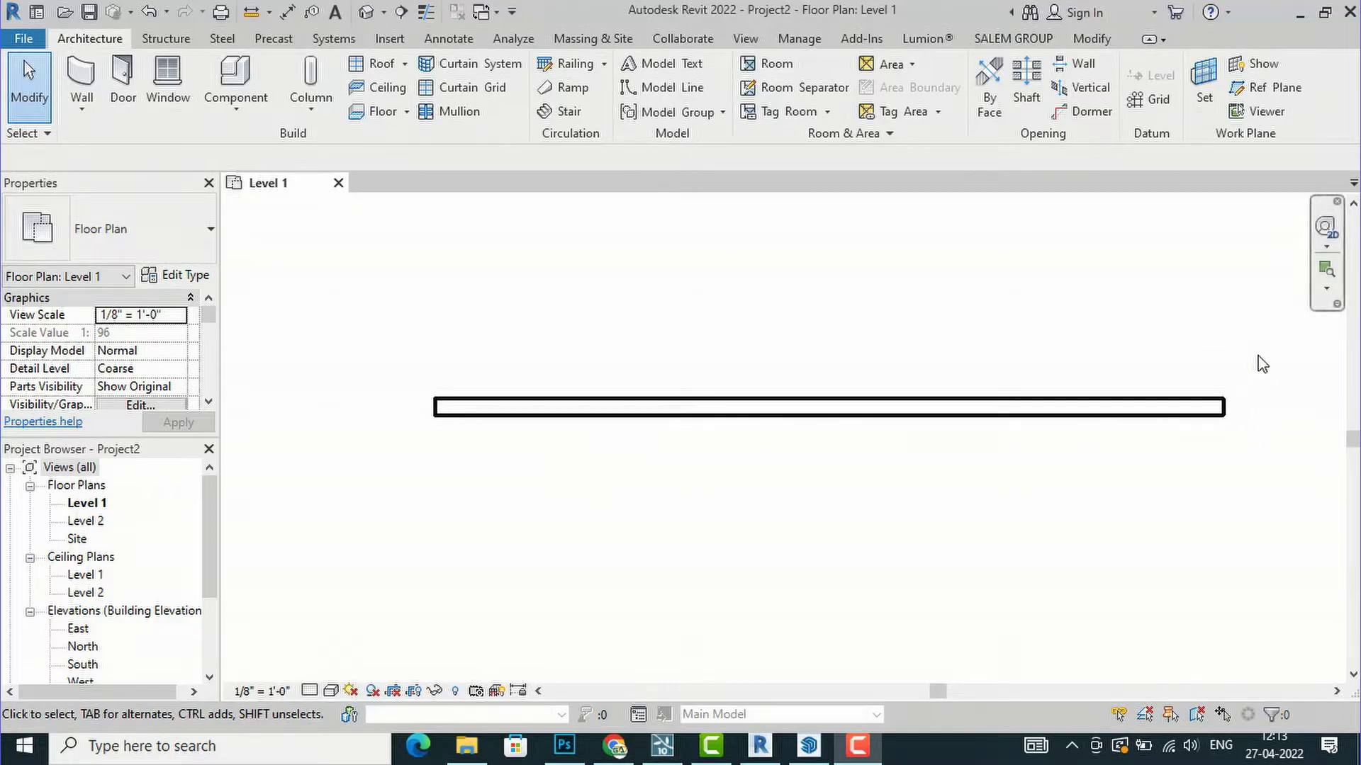
Zoom the Level 1 plan out and back in to frame the straight wall.
scroll(446, 510, "down", 3)
scroll(811, 435, "up", 2)
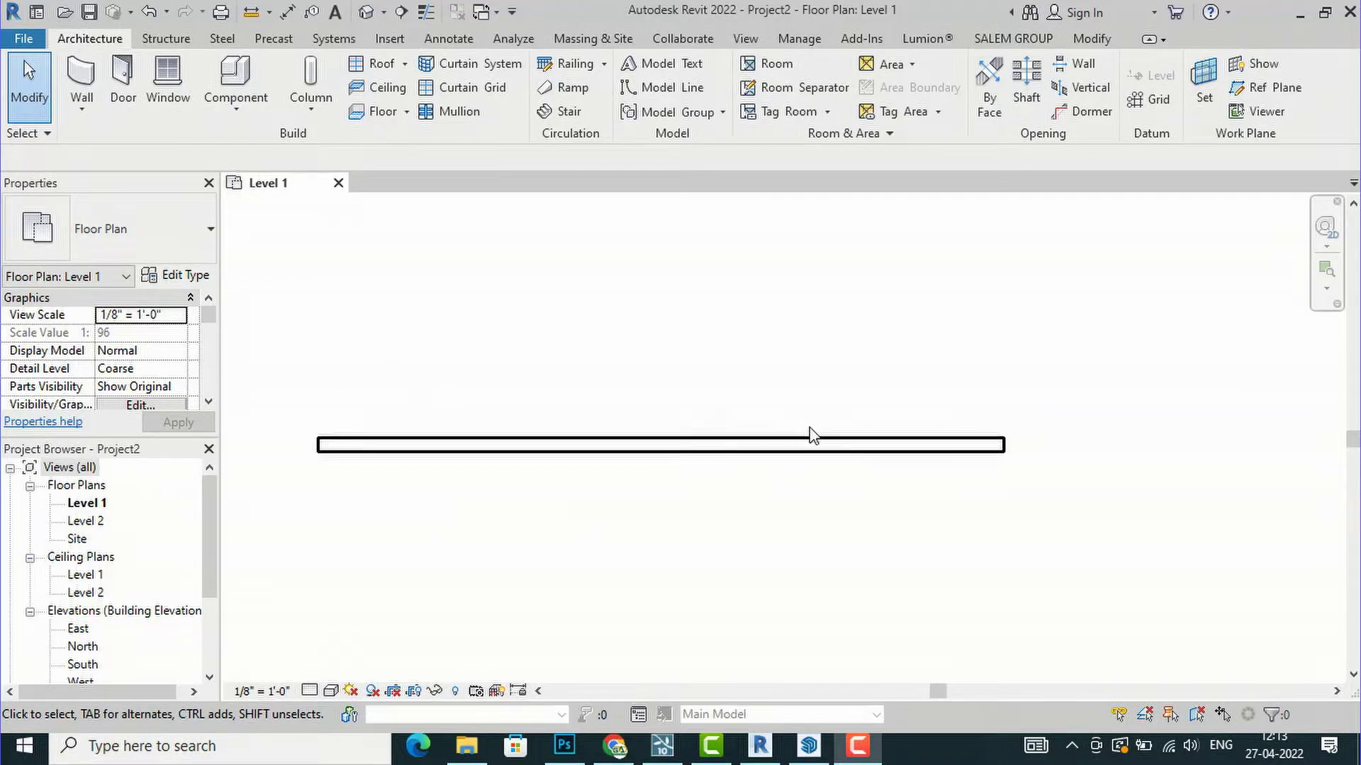
Open the default 3D view of the wall, orbit it slightly, then switch to SketchUp.
left_click(367, 15)
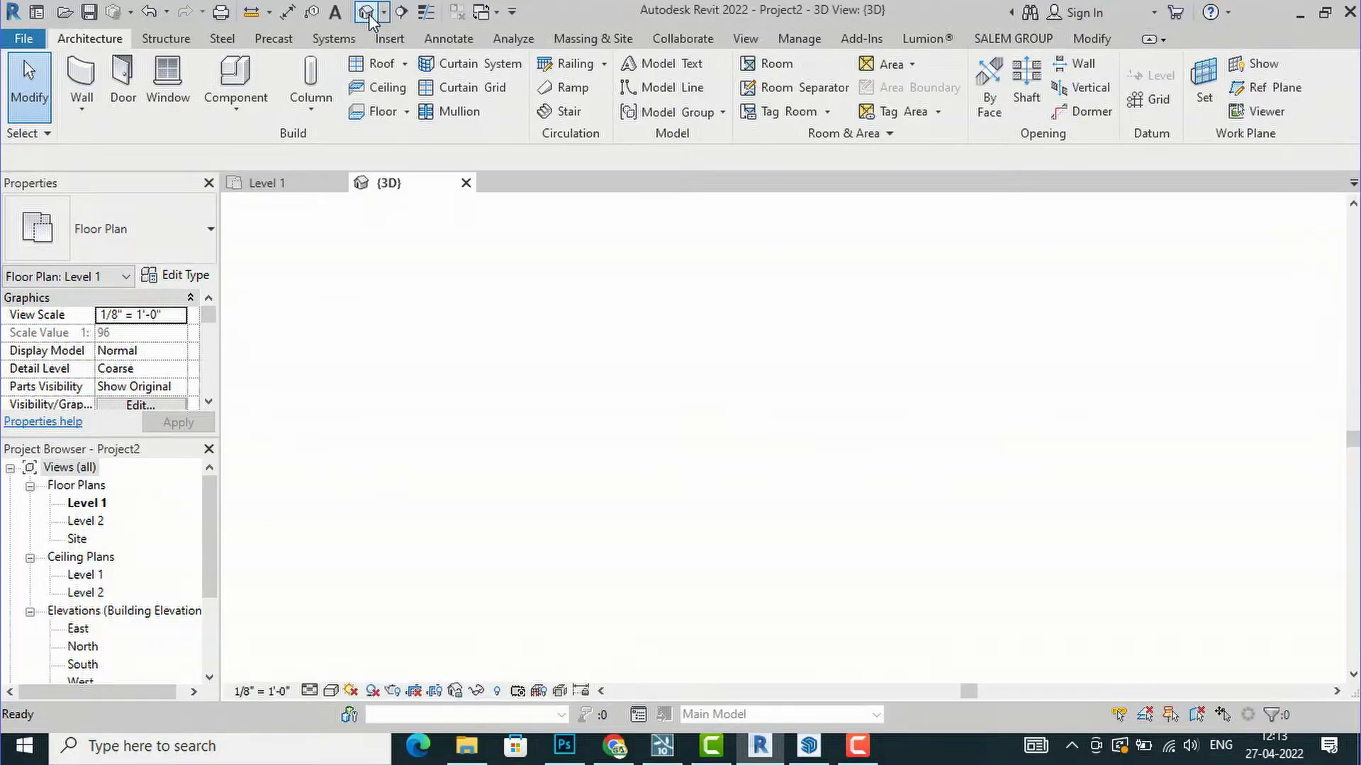
scroll(656, 418, "up", 3)
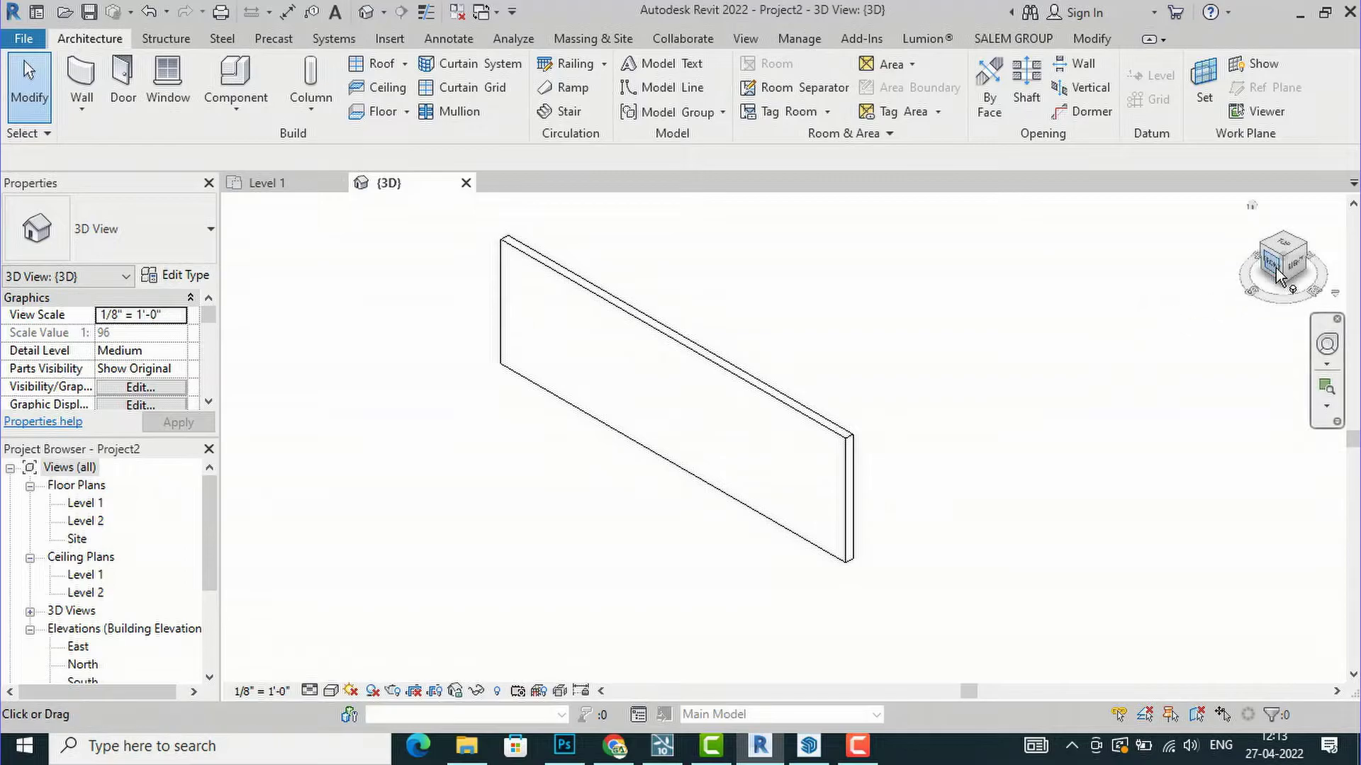
mouse_move(1309, 272)
left_mouse_down()
mouse_move(248, 304)
mouse_move(295, 325)
mouse_move(328, 304)
mouse_move(317, 272)
mouse_move(1272, 261)
left_mouse_up()
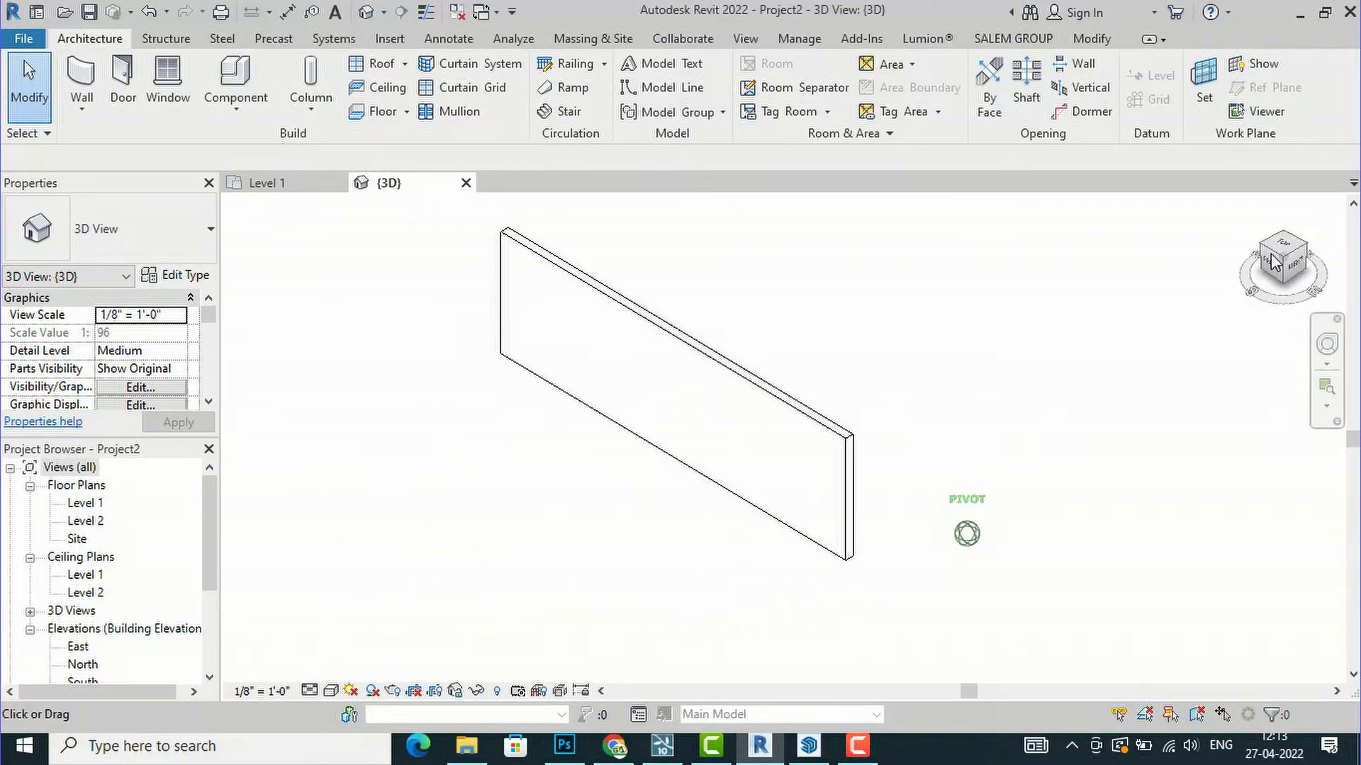
scroll(686, 455, "down", 1)
scroll(547, 532, "down", 1)
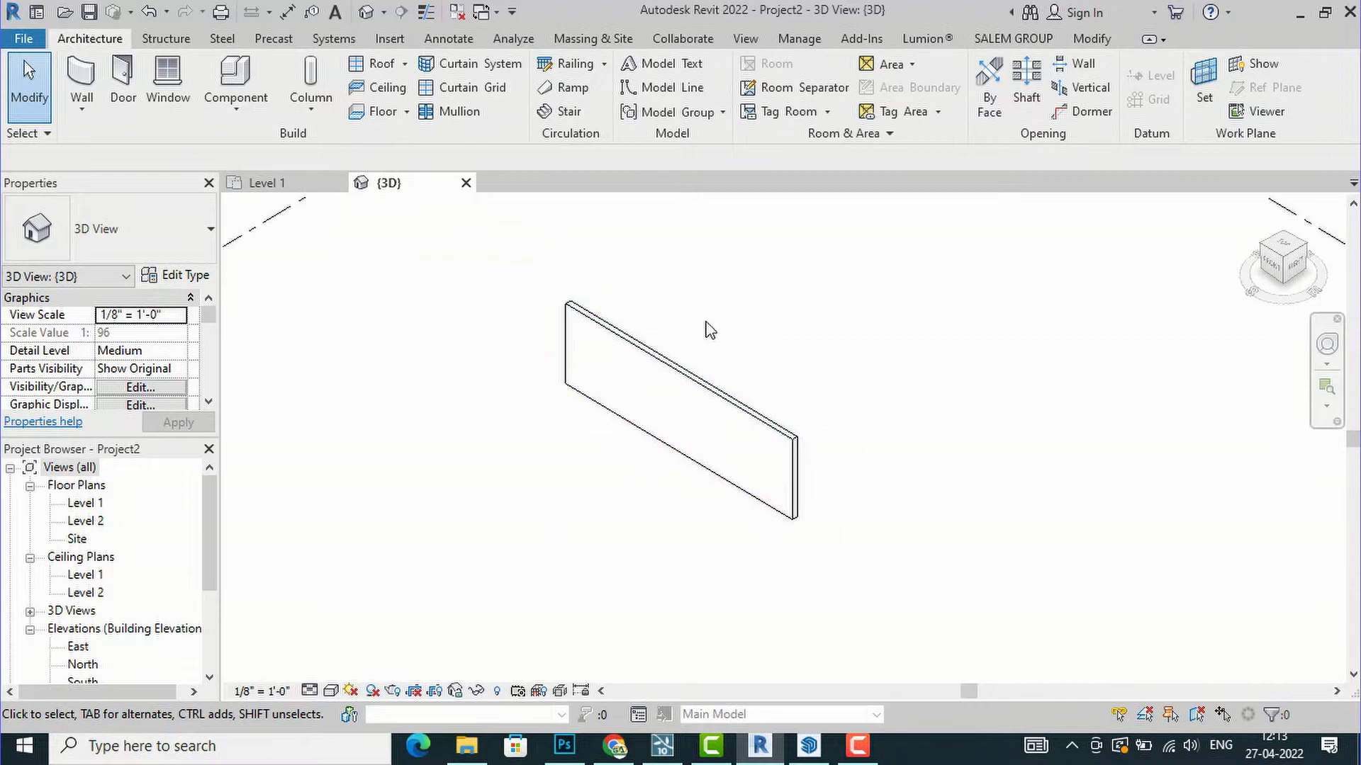
scroll(708, 326, "up", 1)
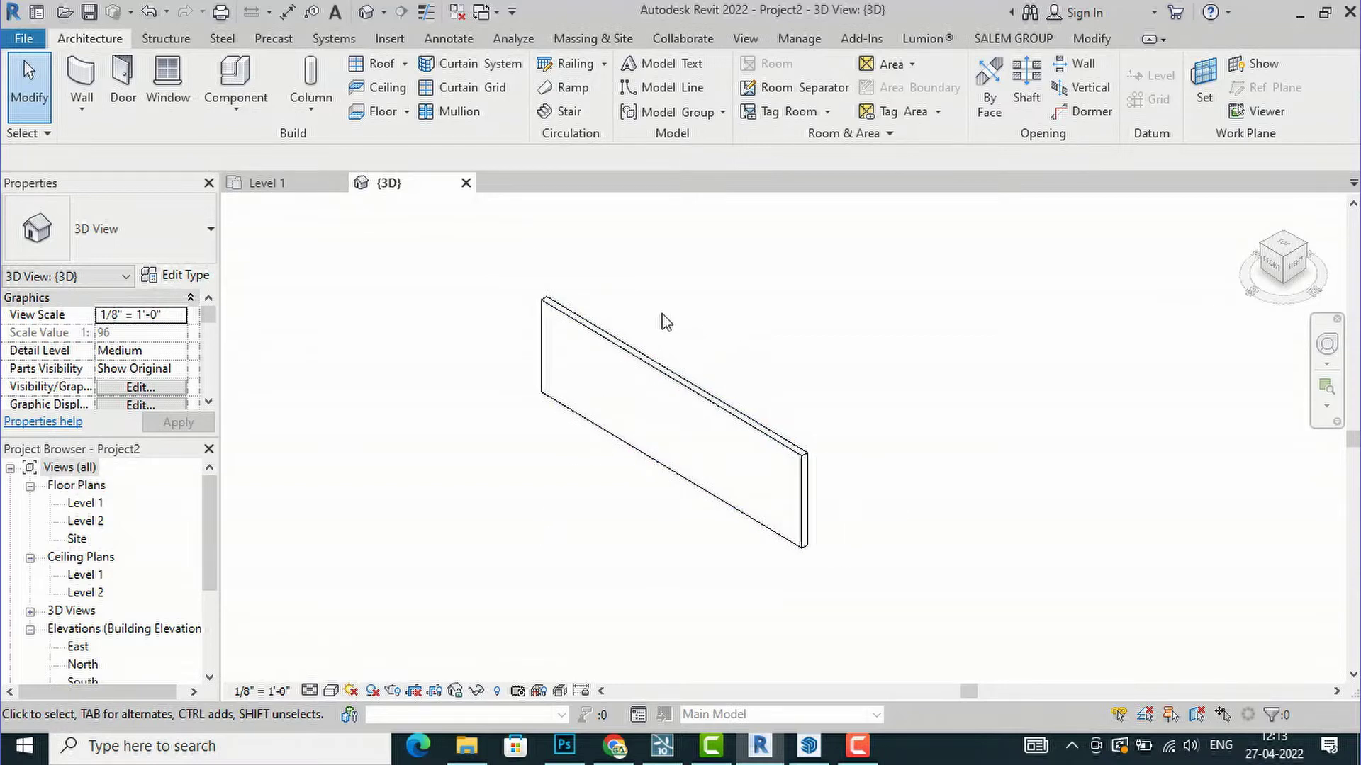
left_click(806, 744)
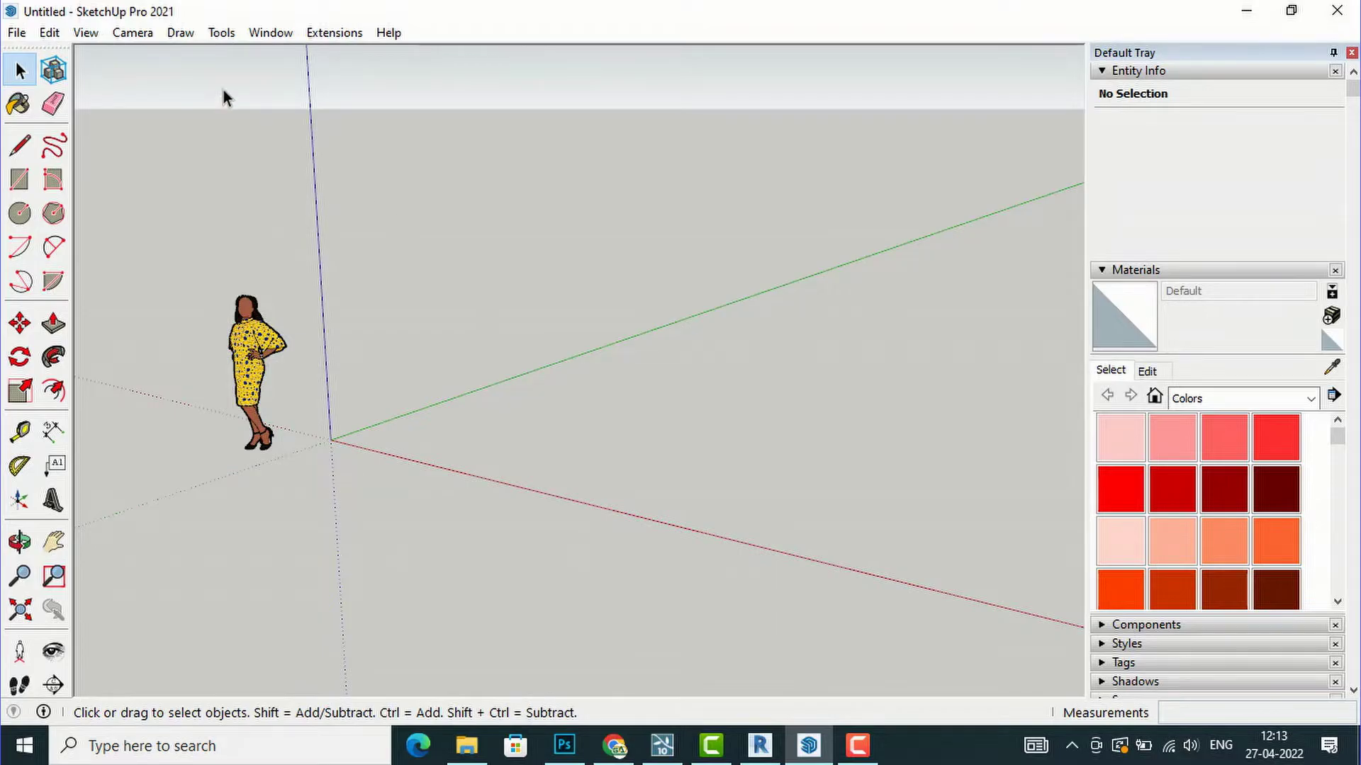
Open 3D Warehouse from the Window menu and search for 'jaali'.
left_click(270, 33)
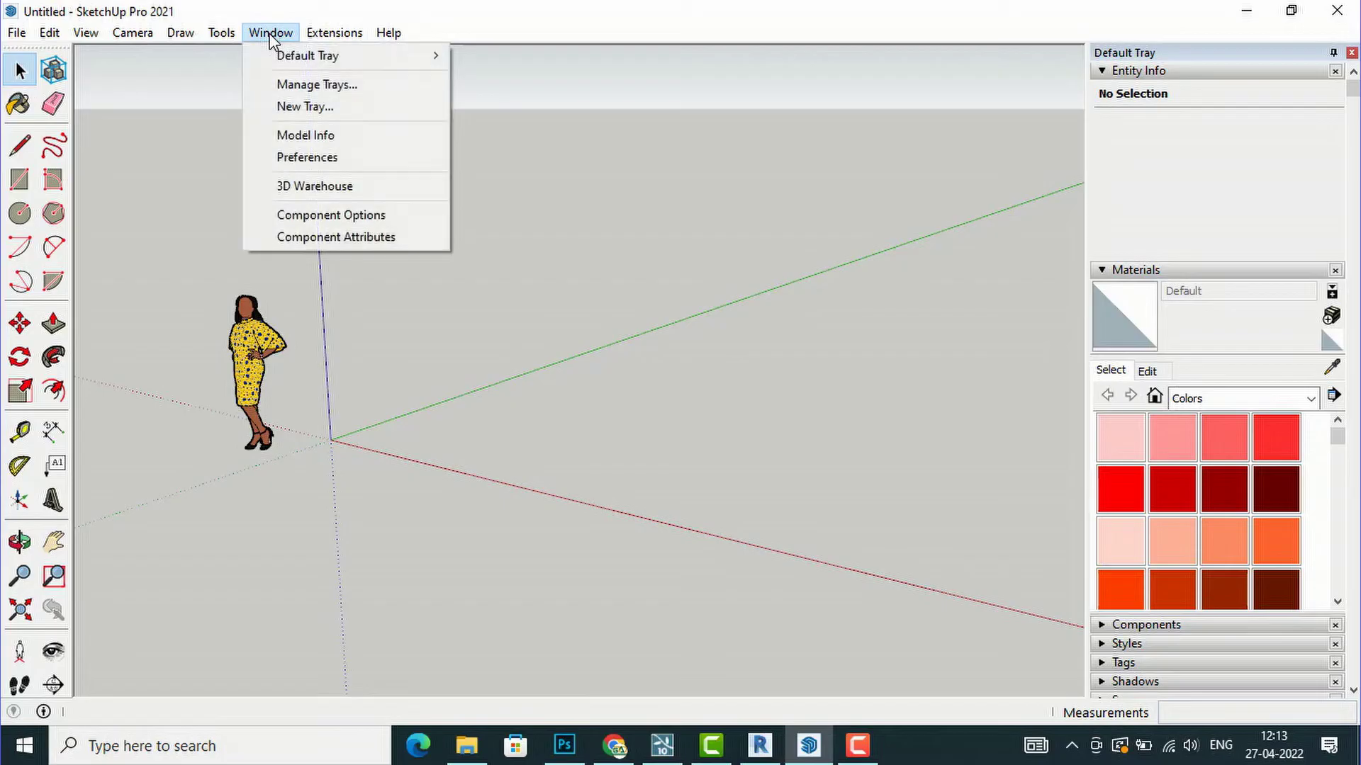
left_click(315, 187)
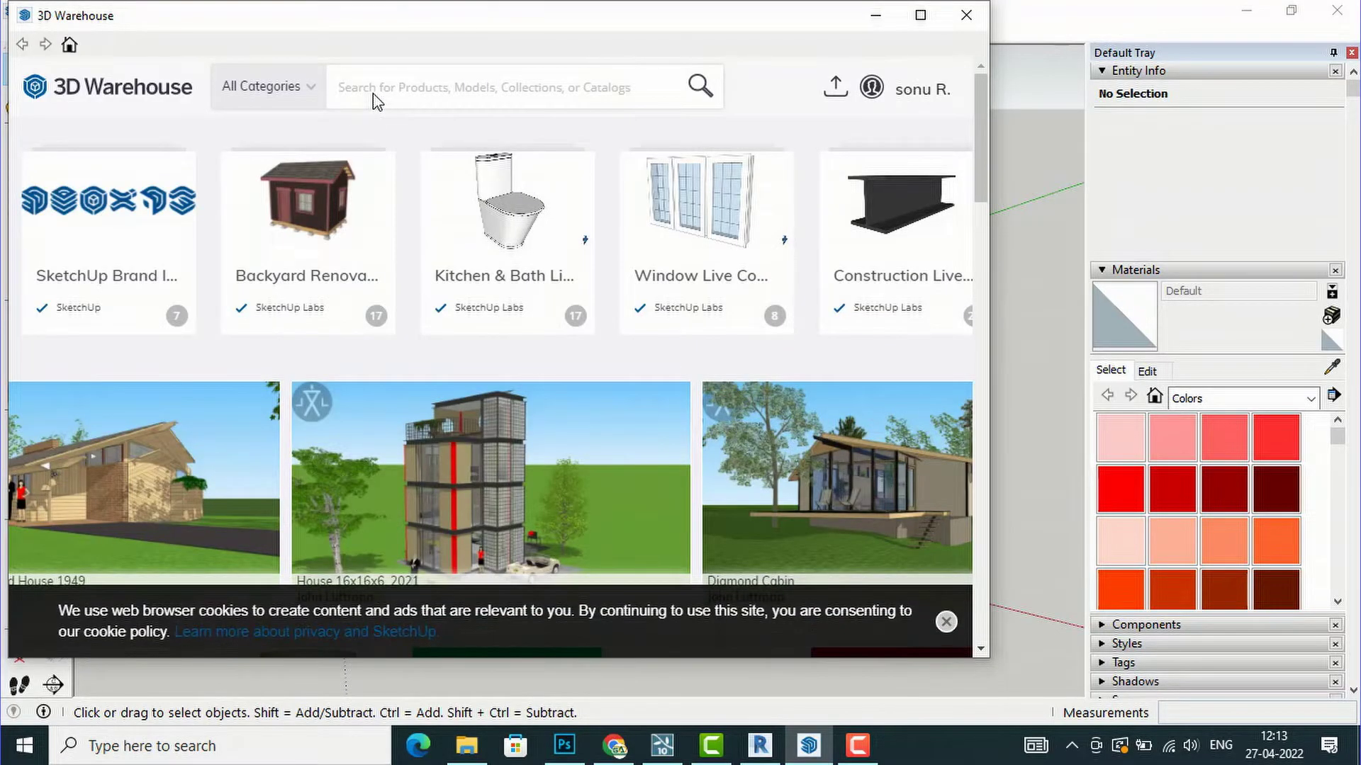
type("jaa")
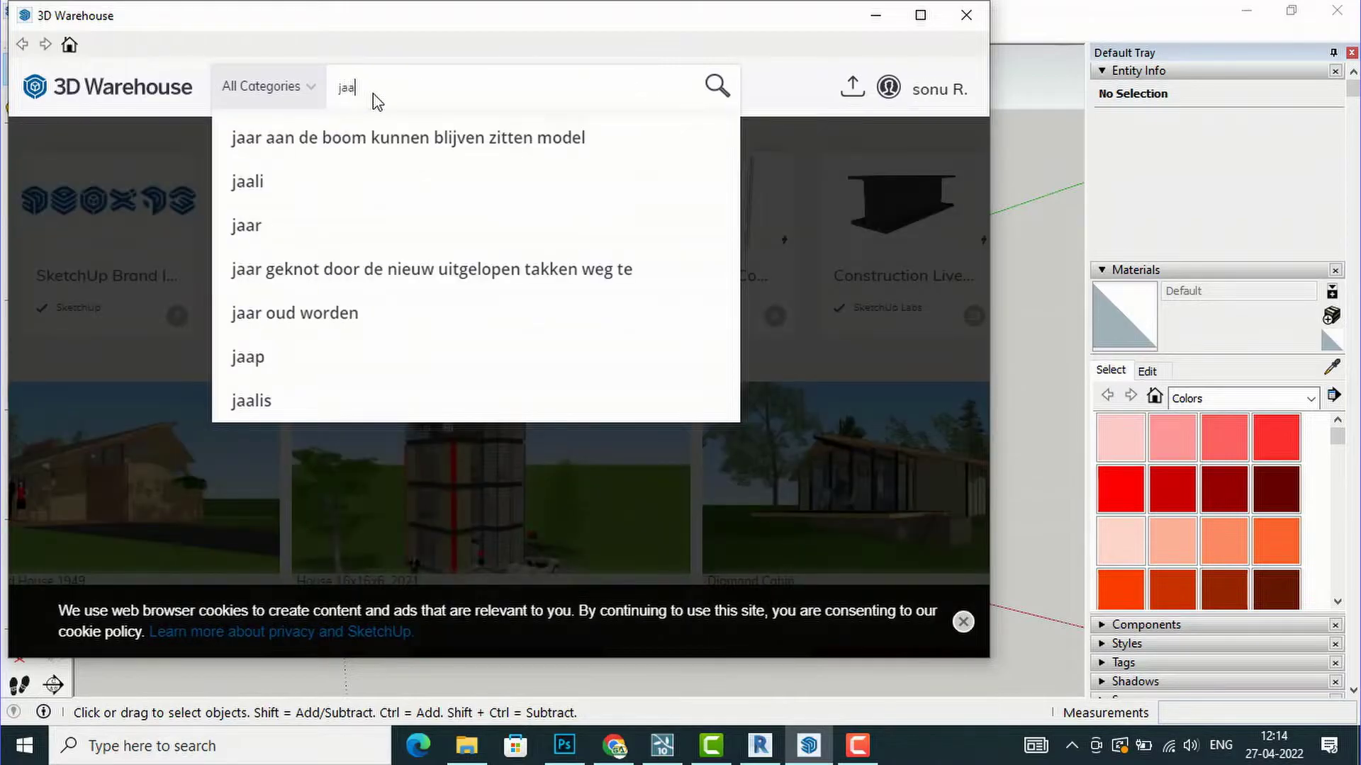
type("li")
key("Return")
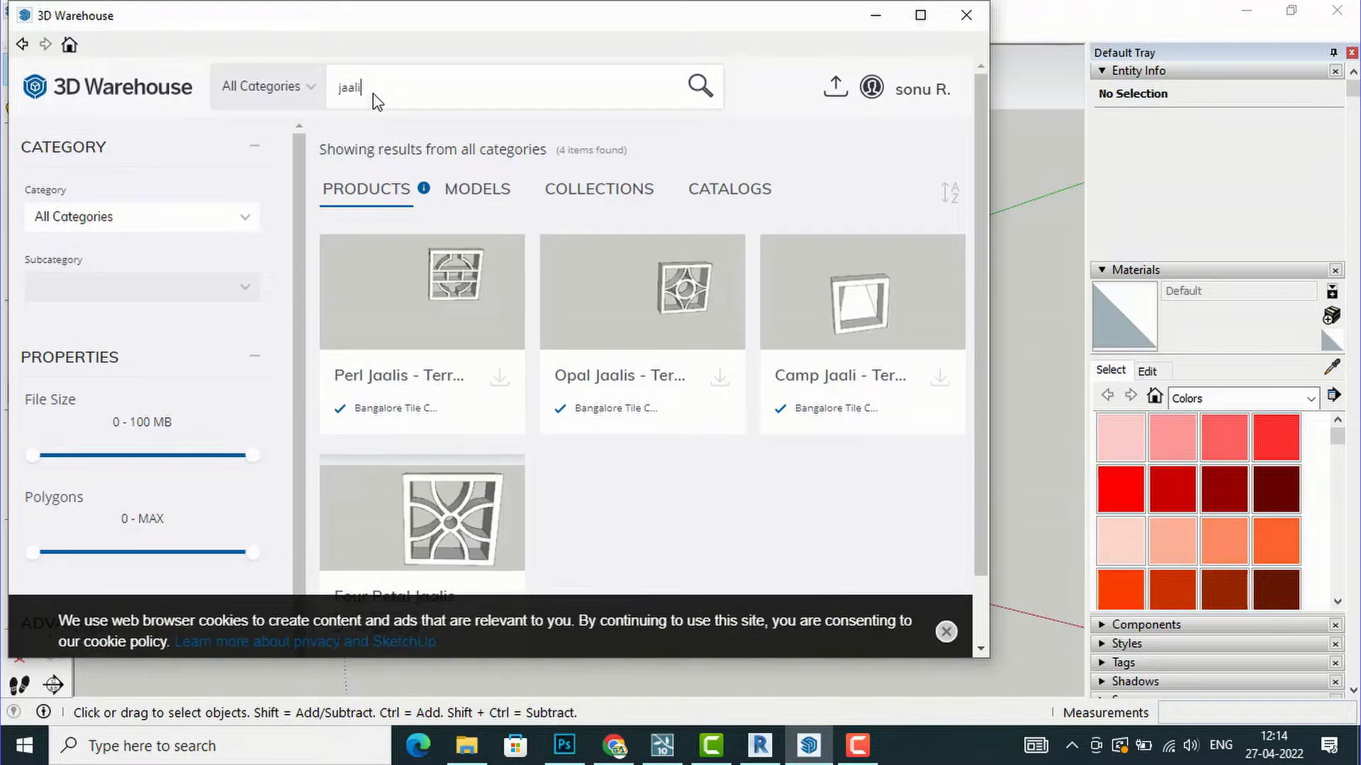
Switch the jaali results to the Models tab and scroll through the listed models.
left_click(486, 206)
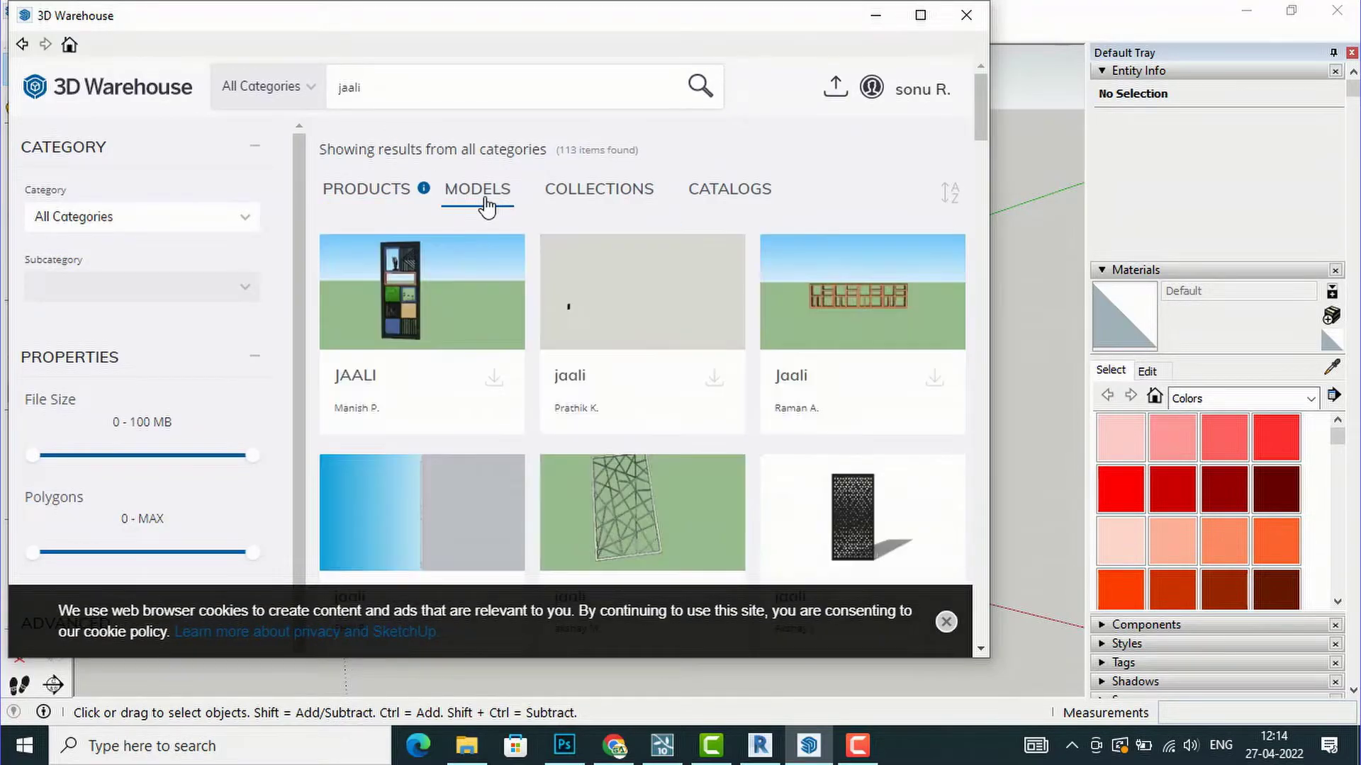
scroll(630, 273, "down", 4)
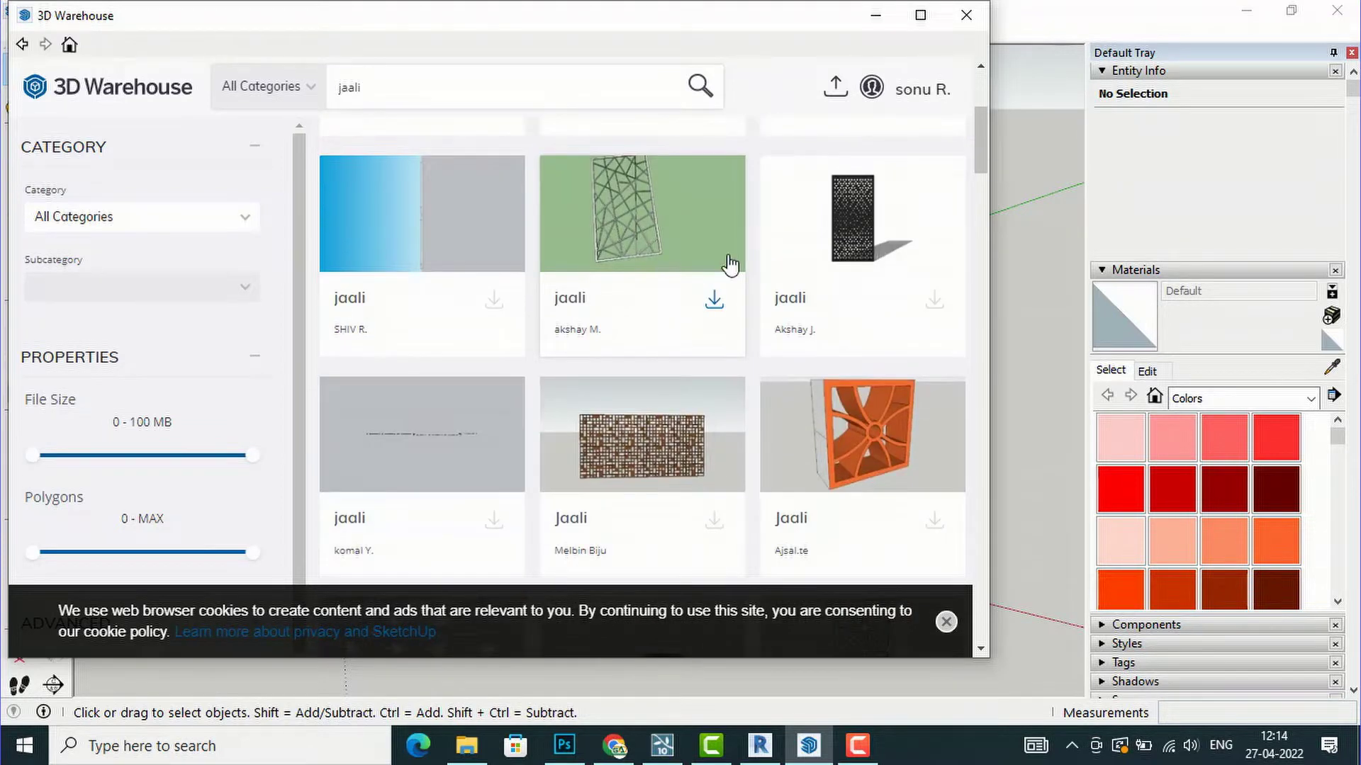
scroll(730, 267, "down", 3)
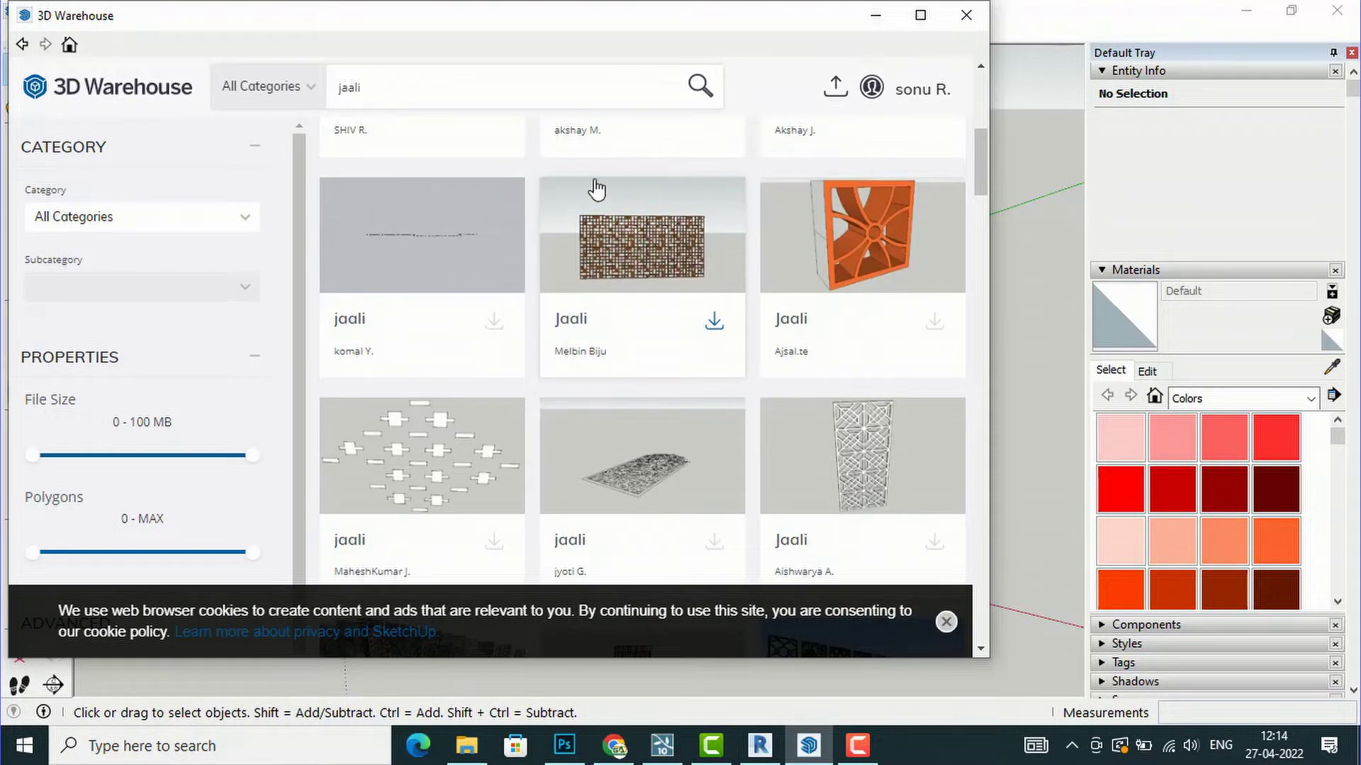
scroll(596, 189, "down", 1)
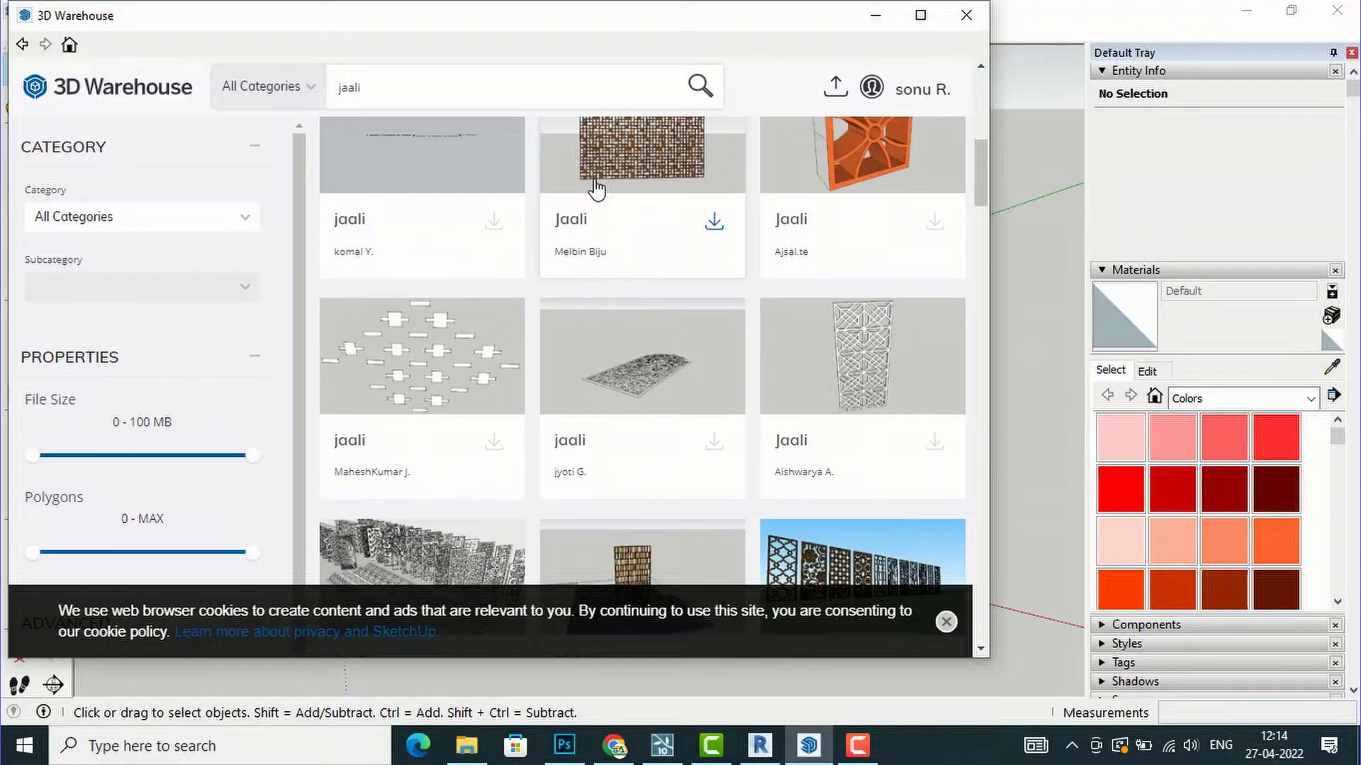
scroll(595, 189, "down", 4)
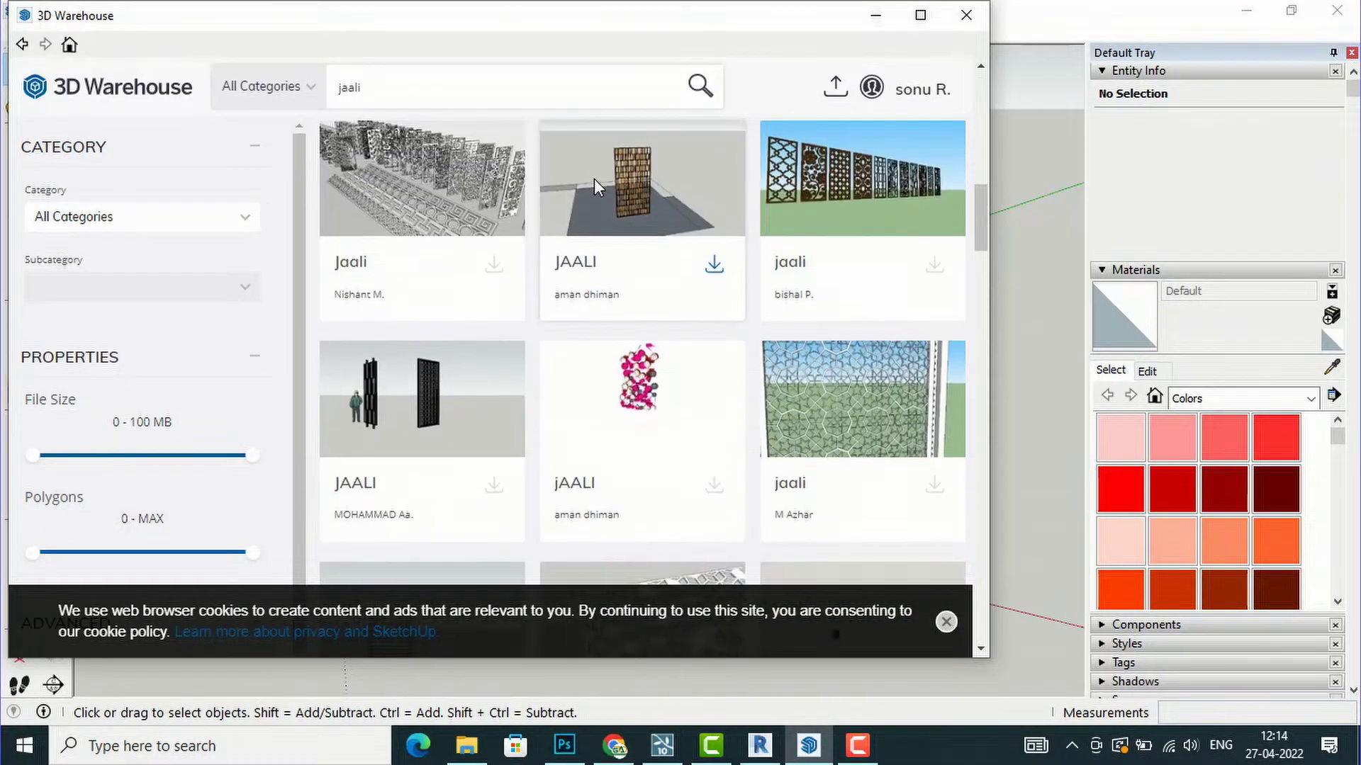
scroll(596, 188, "down", 7)
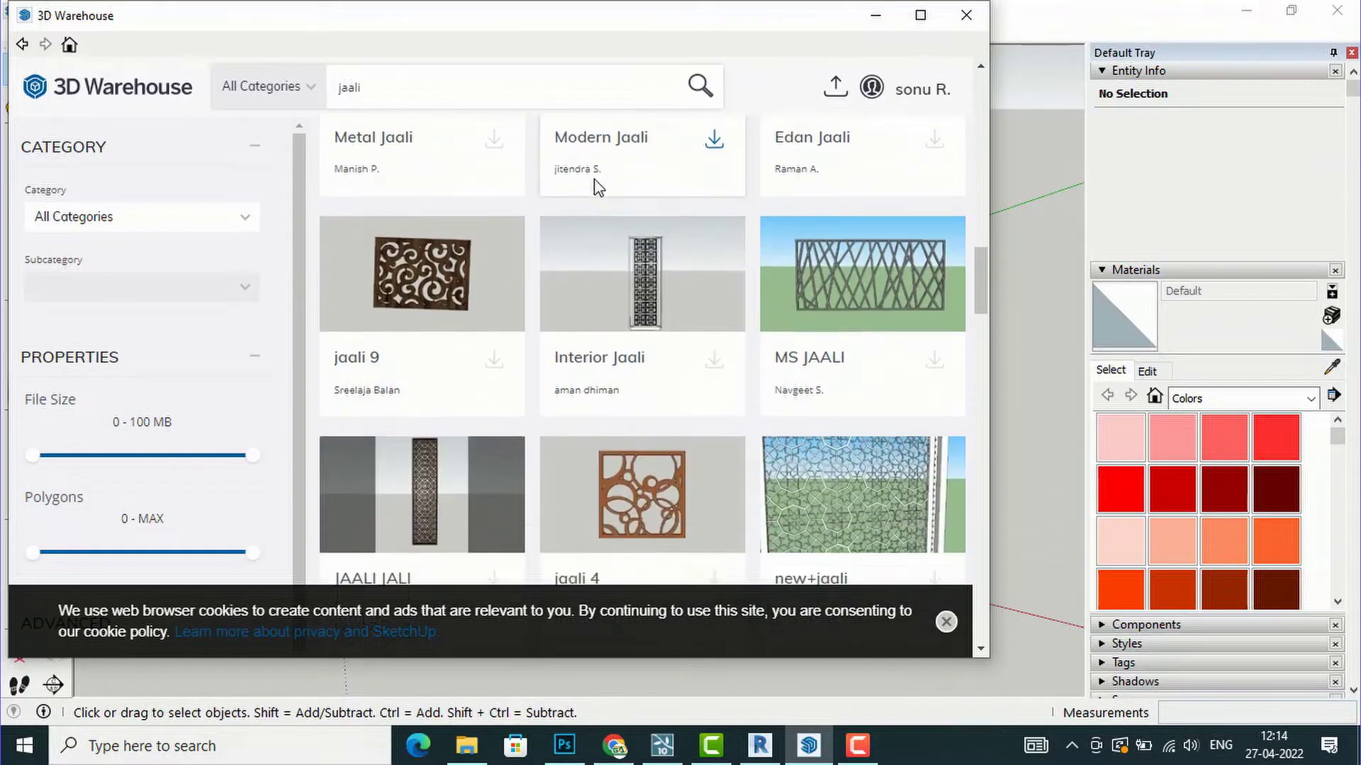
scroll(595, 188, "down", 3)
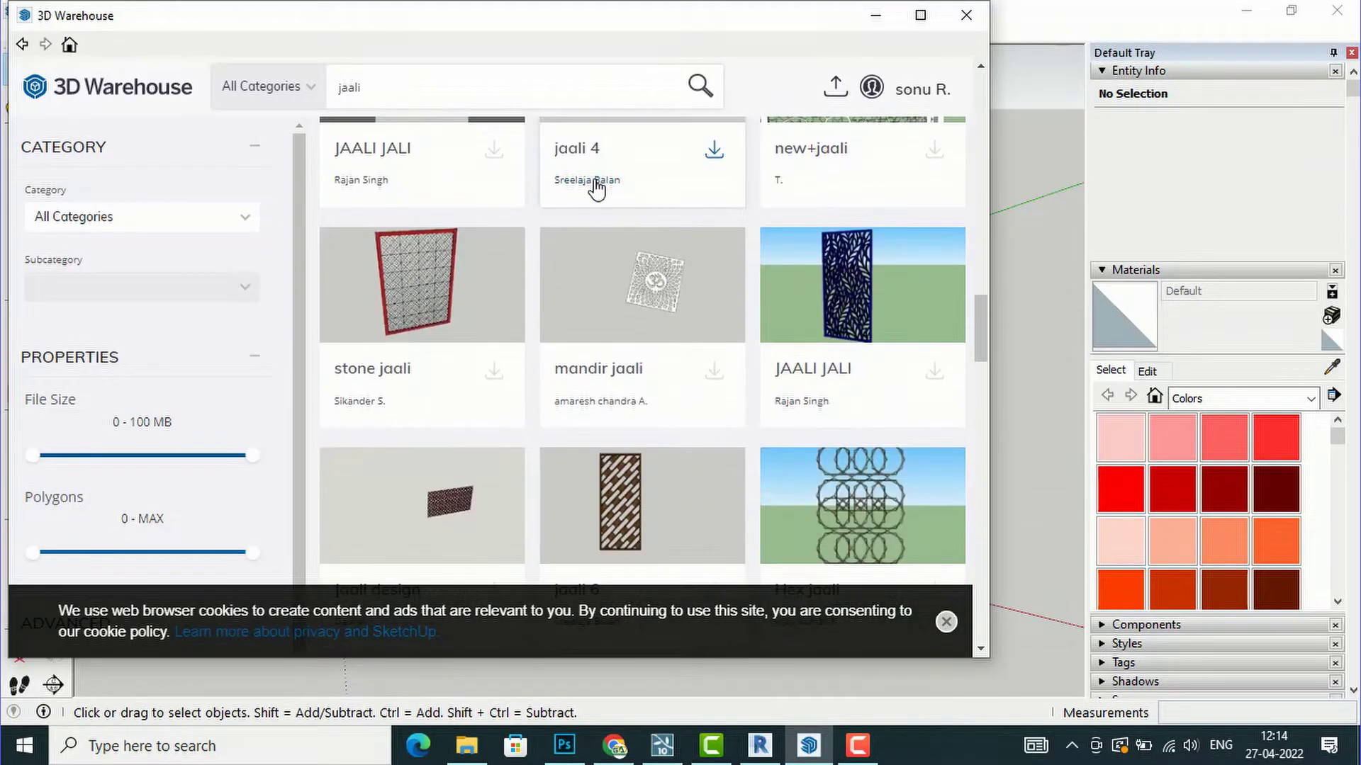
scroll(596, 189, "down", 3)
scroll(596, 188, "down", 4)
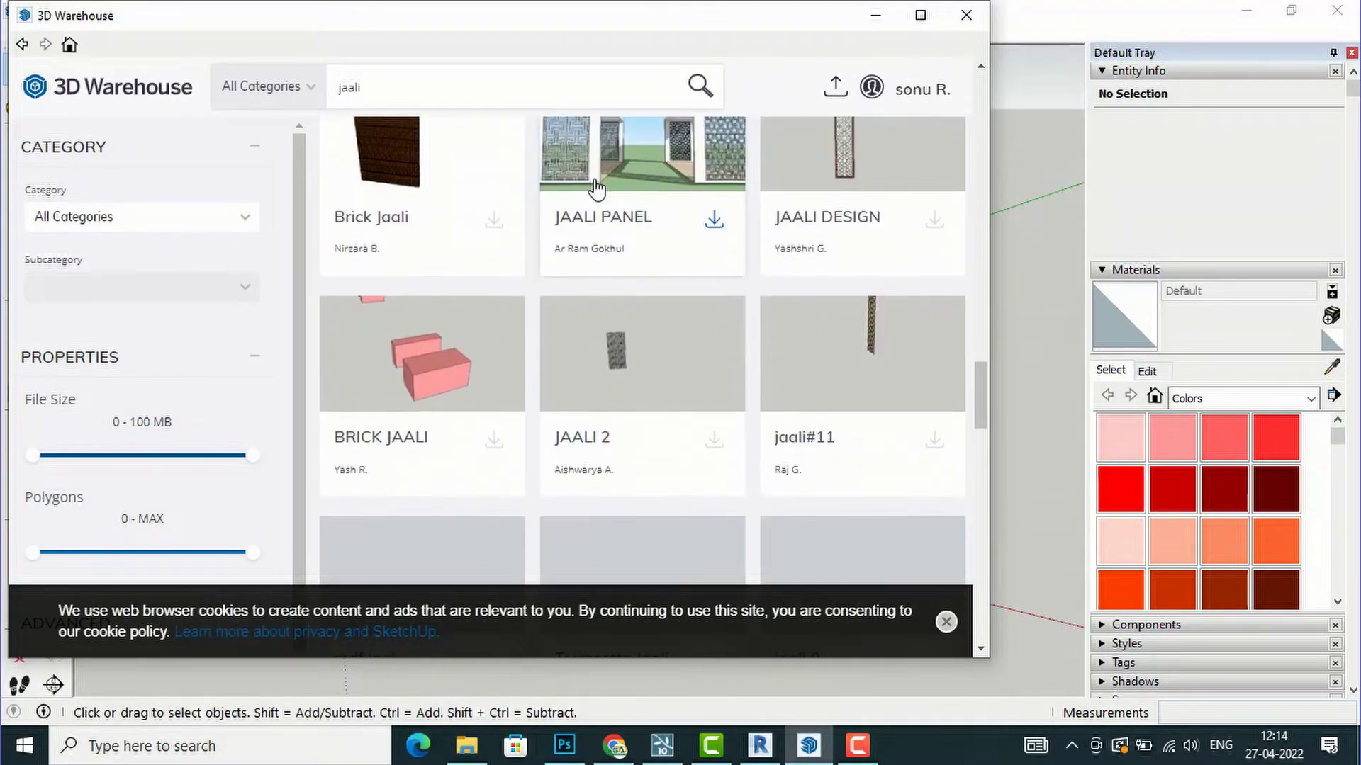
scroll(594, 184, "down", 4)
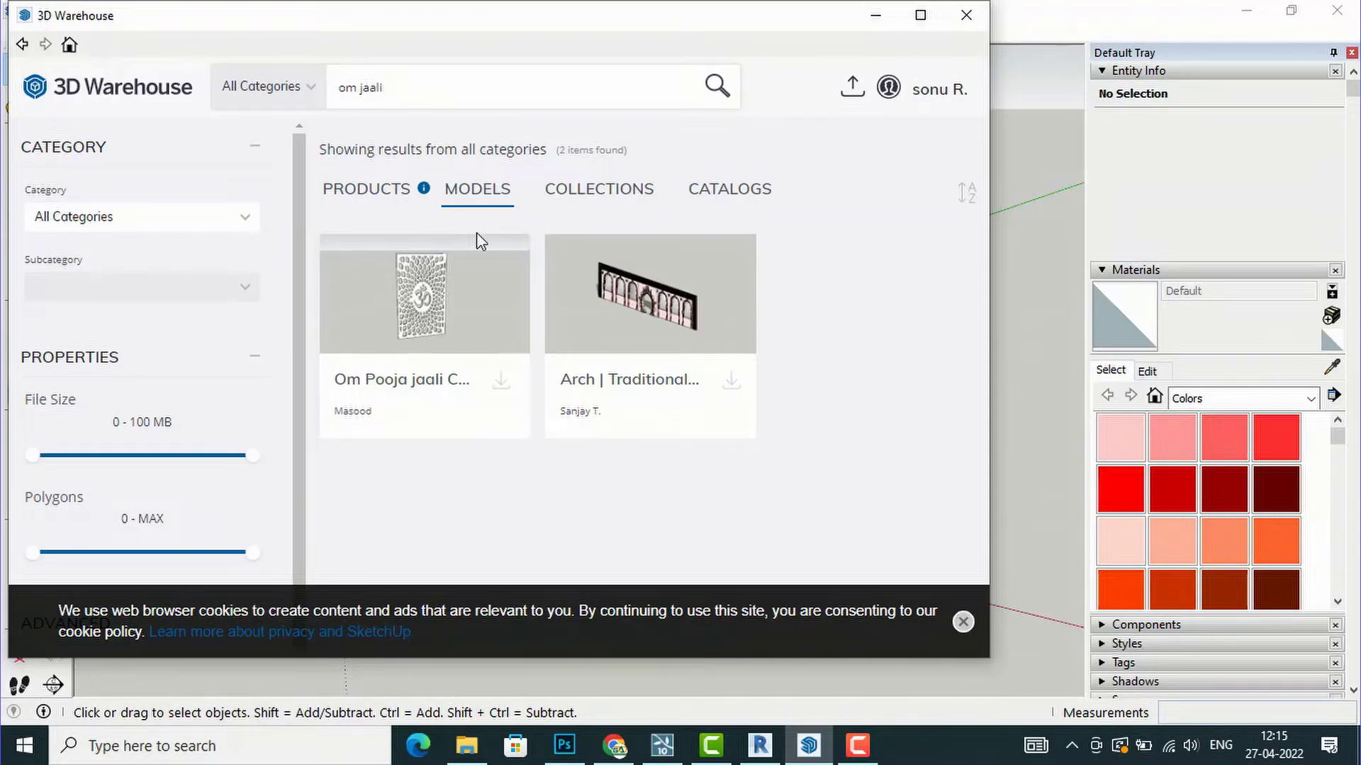
Download the Om Pooja jaali model and load it directly into the current model.
left_click(503, 382)
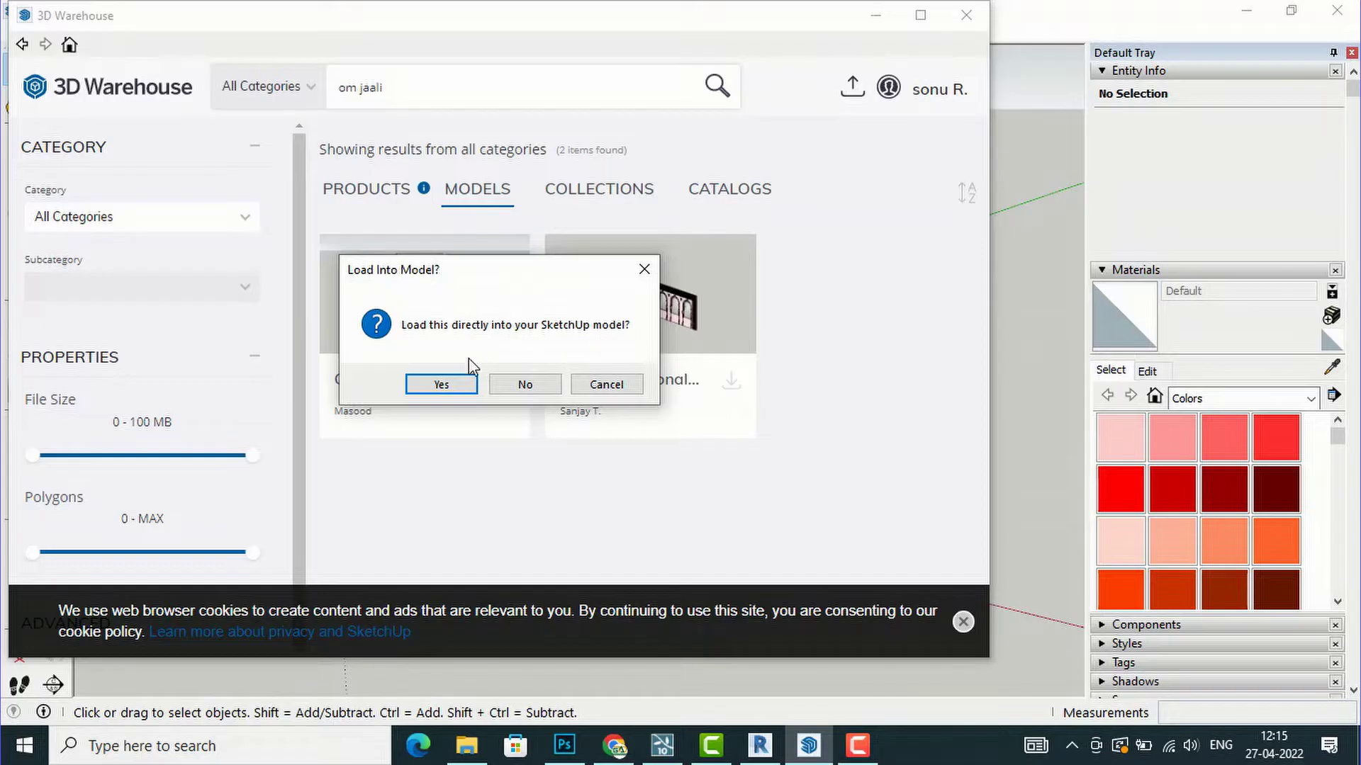
left_click(446, 387)
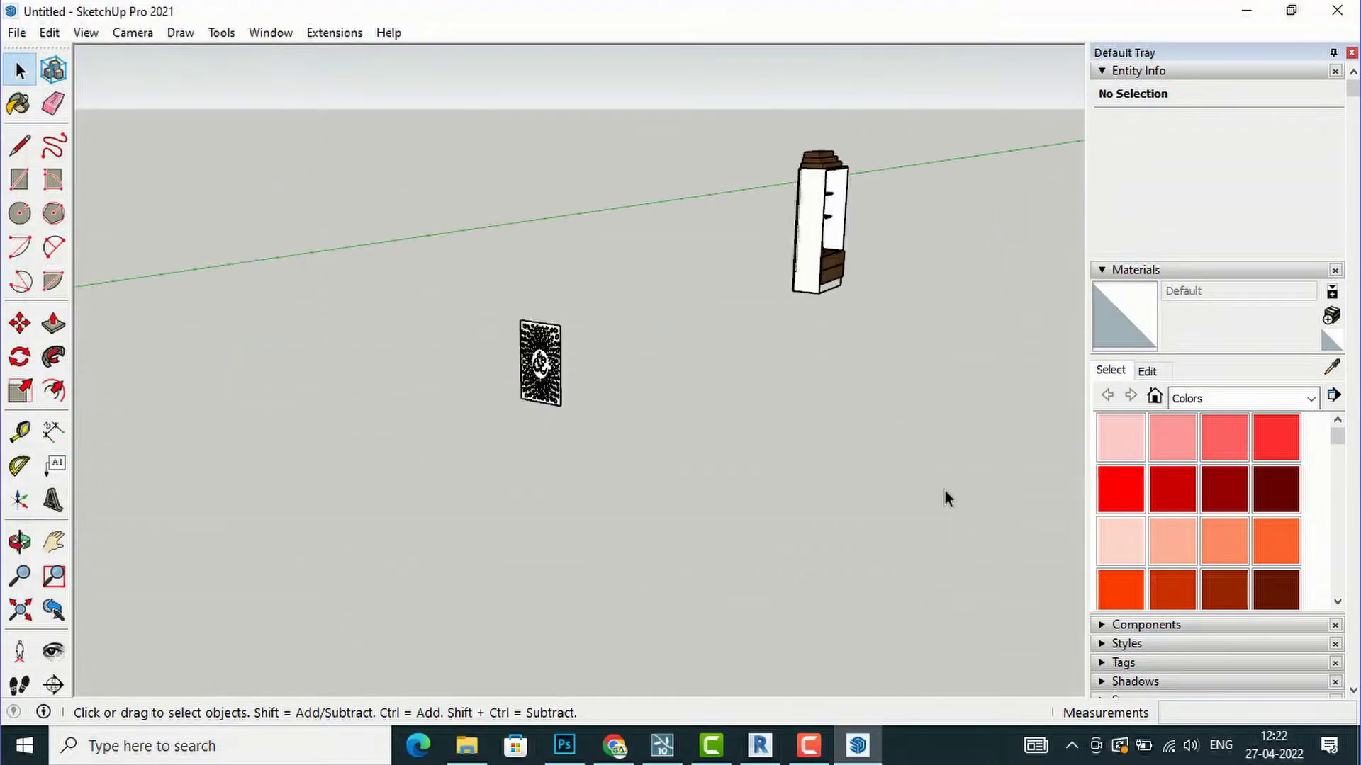
scroll(533, 310, "up", 2)
scroll(533, 310, "down", 3)
scroll(603, 427, "down", 5)
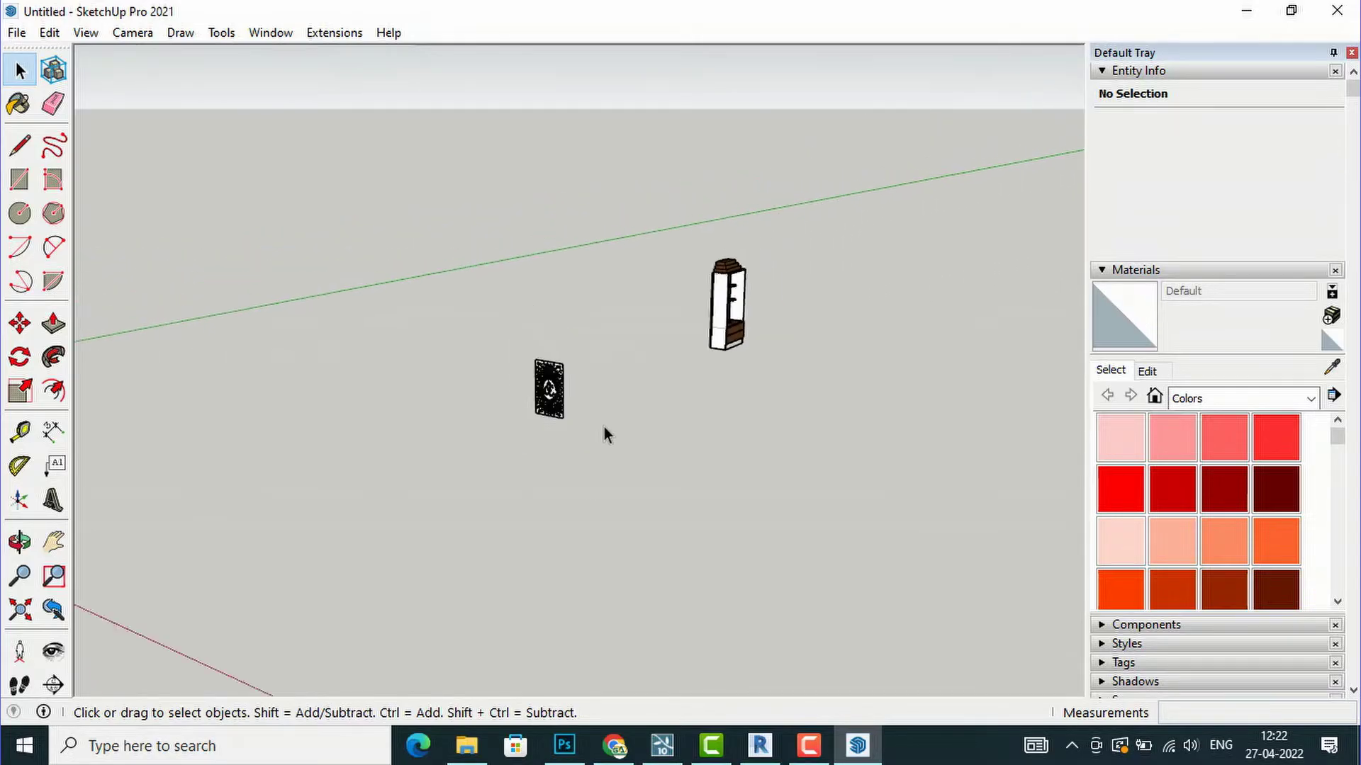
scroll(577, 496, "down", 5)
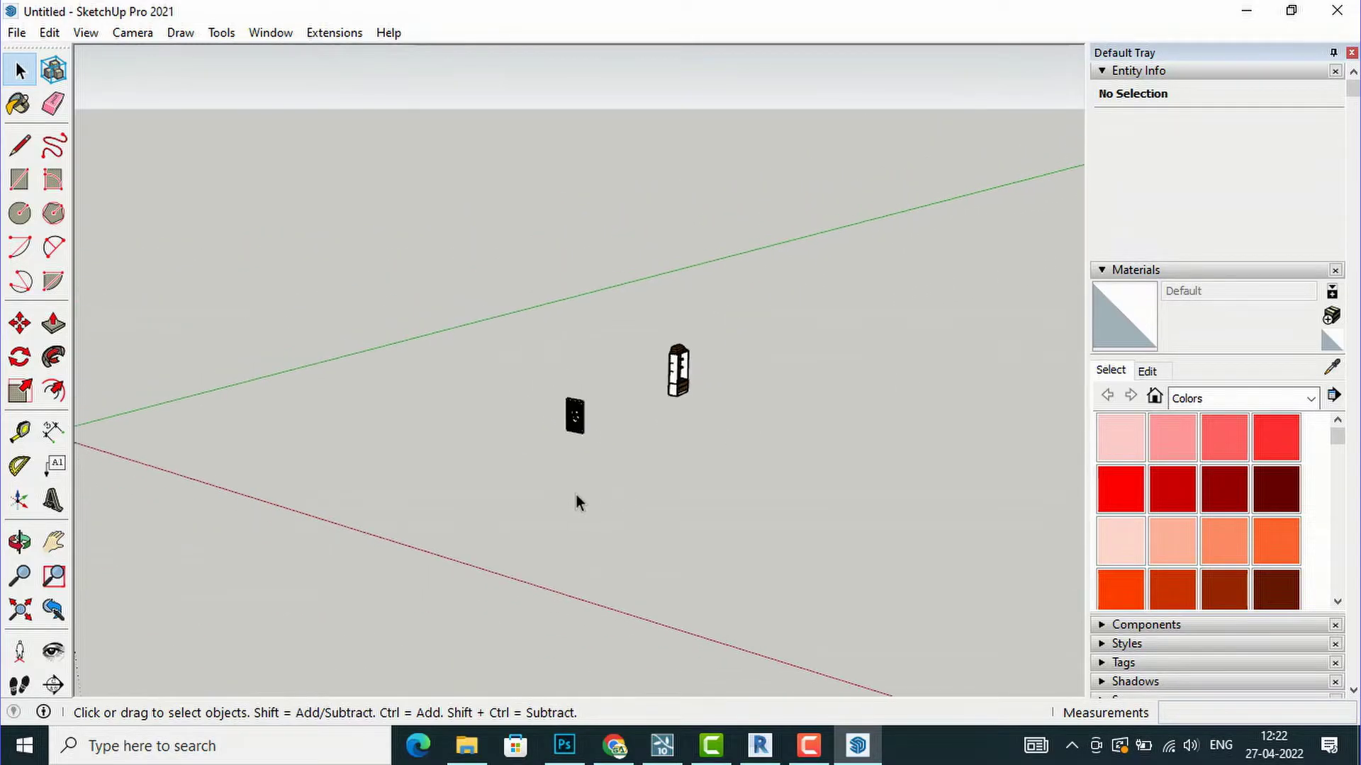
scroll(213, 442, "up", 1)
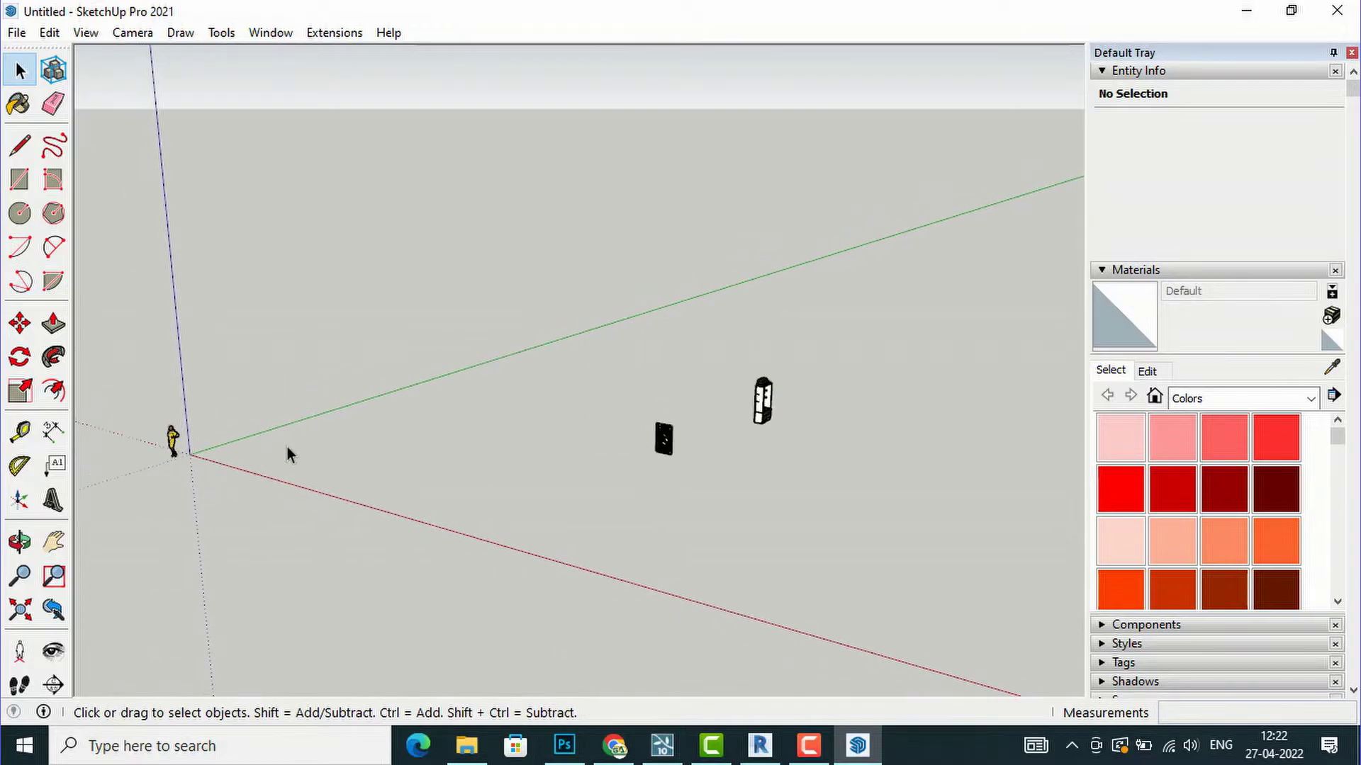
scroll(779, 426, "up", 8)
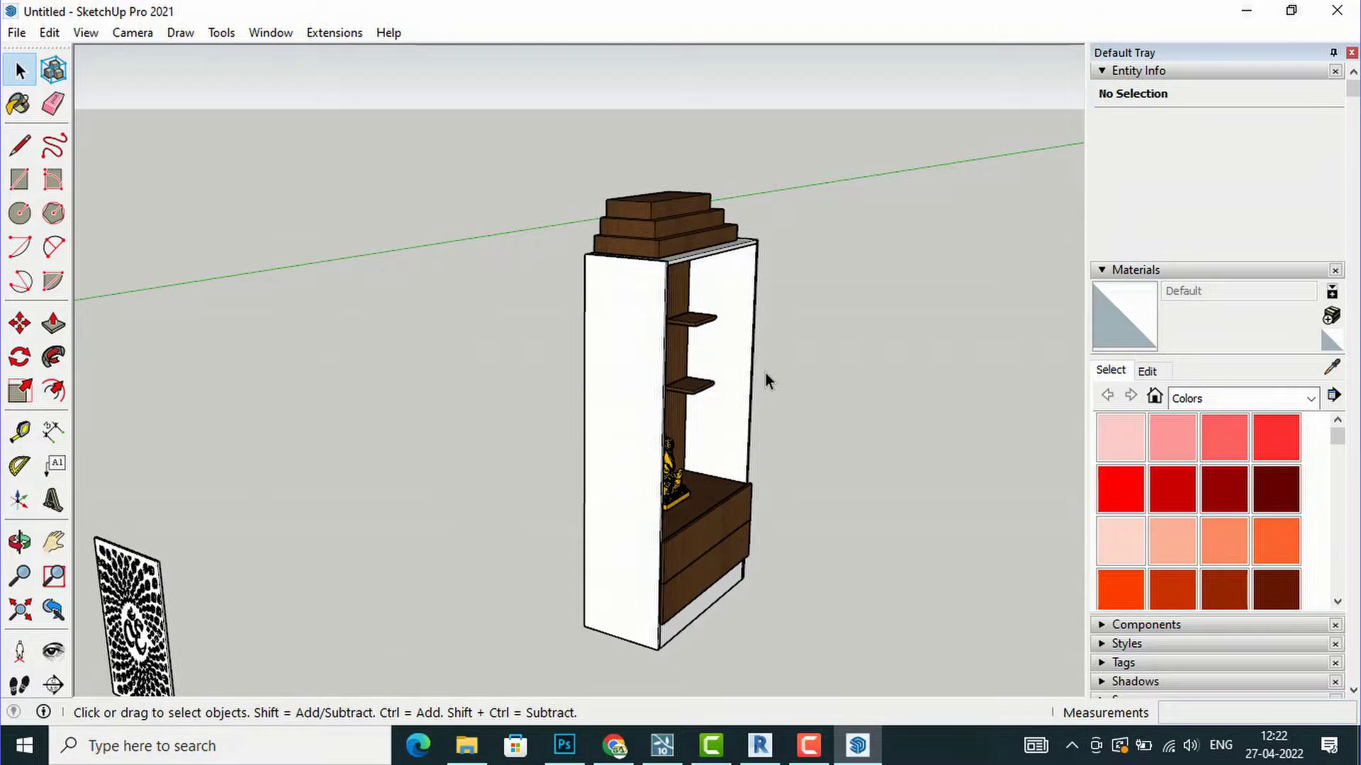
scroll(766, 379, "down", 2)
scroll(765, 376, "up", 1)
scroll(659, 454, "up", 5)
scroll(644, 461, "down", 8)
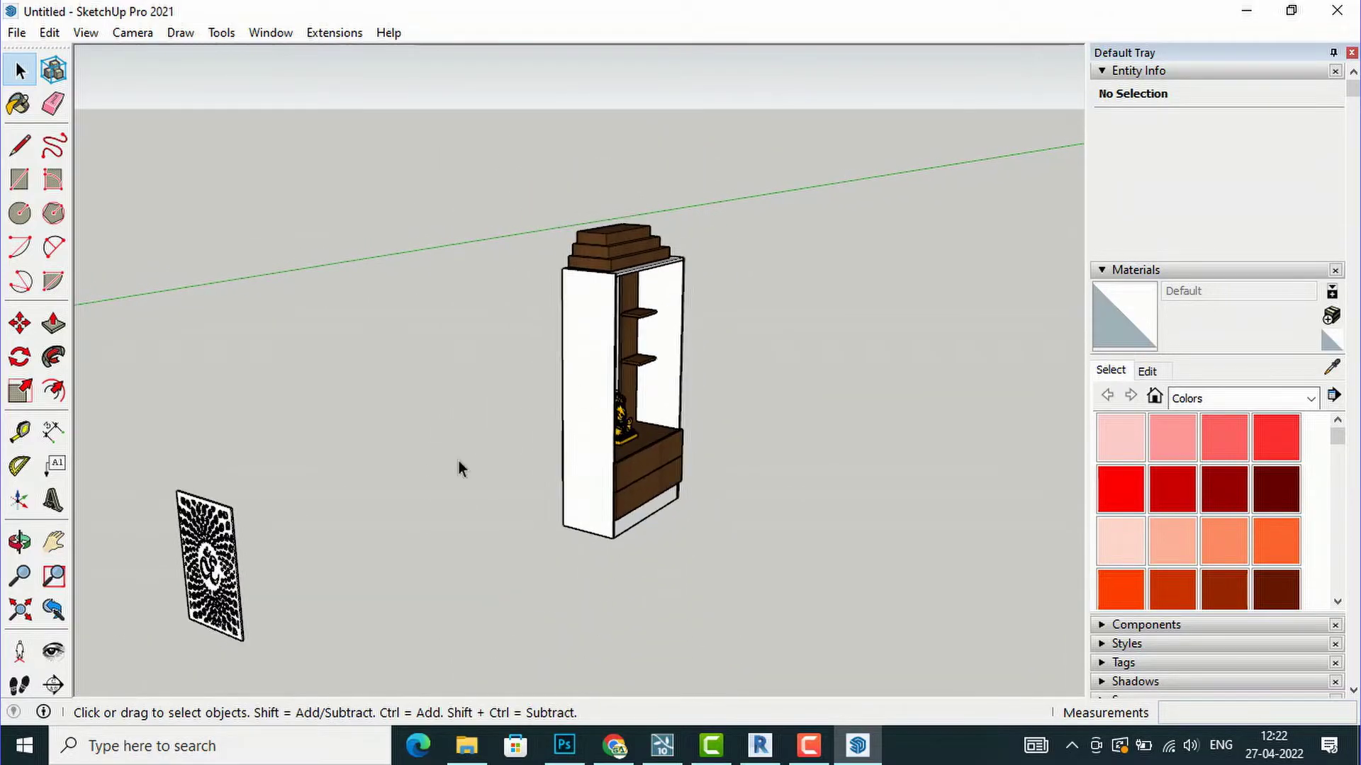
scroll(758, 496, "down", 2)
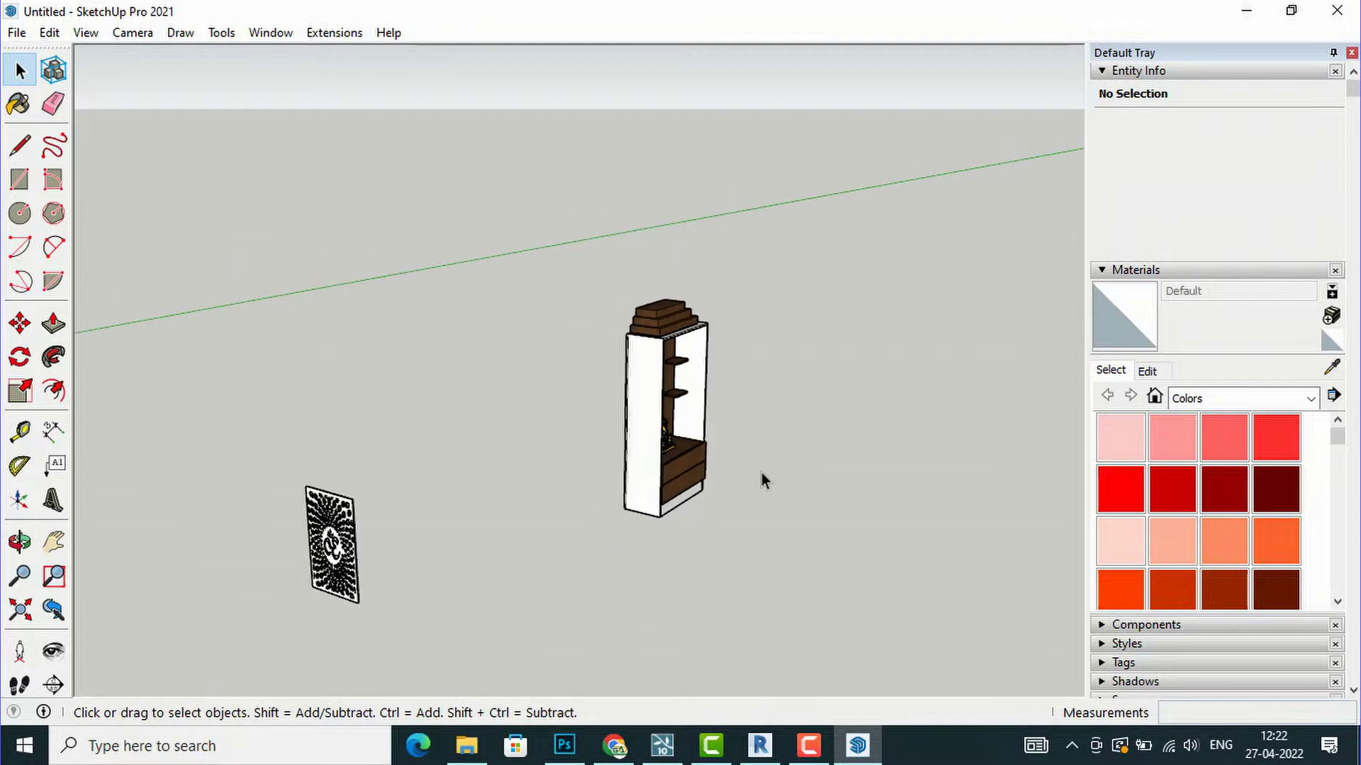
left_click(649, 420)
Explode the downloaded component, then delete the grid panel and the cabinet.
scroll(649, 421, "up", 2)
right_click(645, 420)
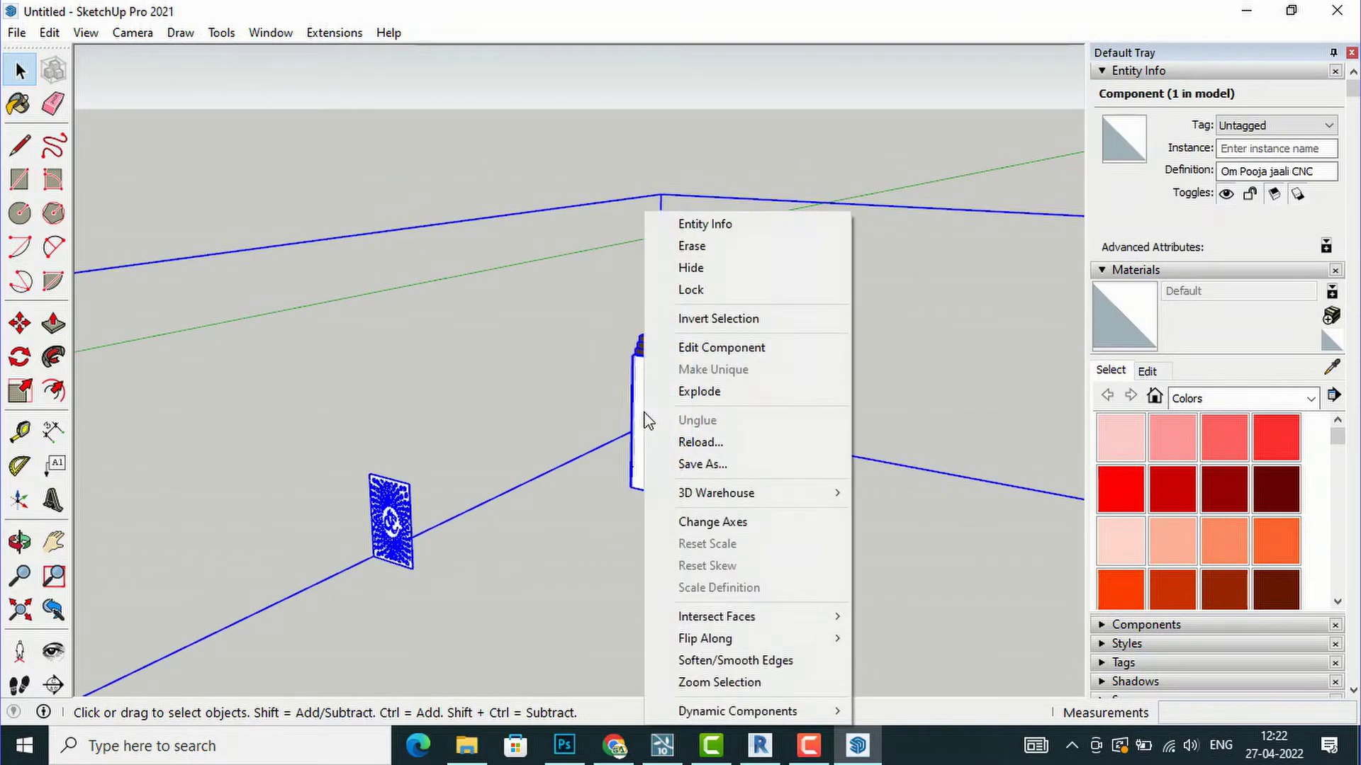
left_click(682, 390)
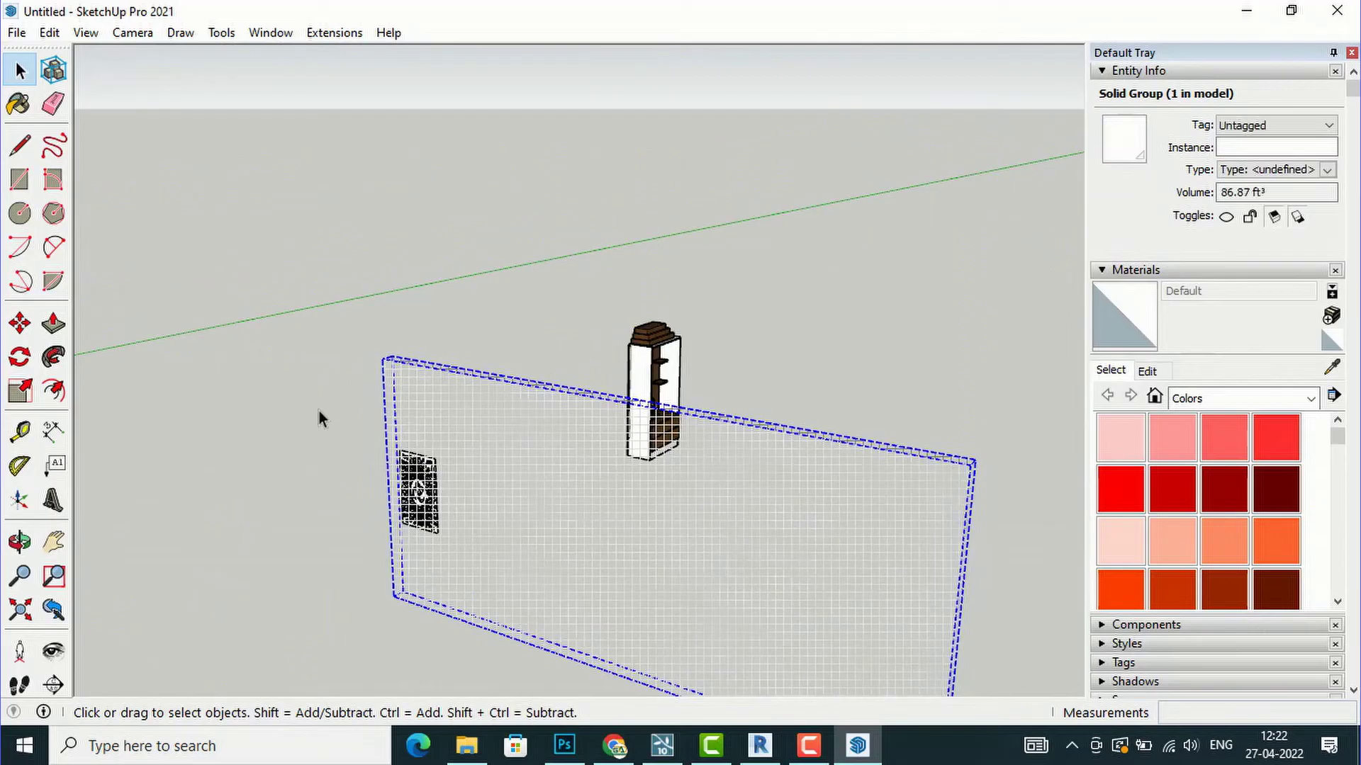
key("Delete")
left_click(652, 394)
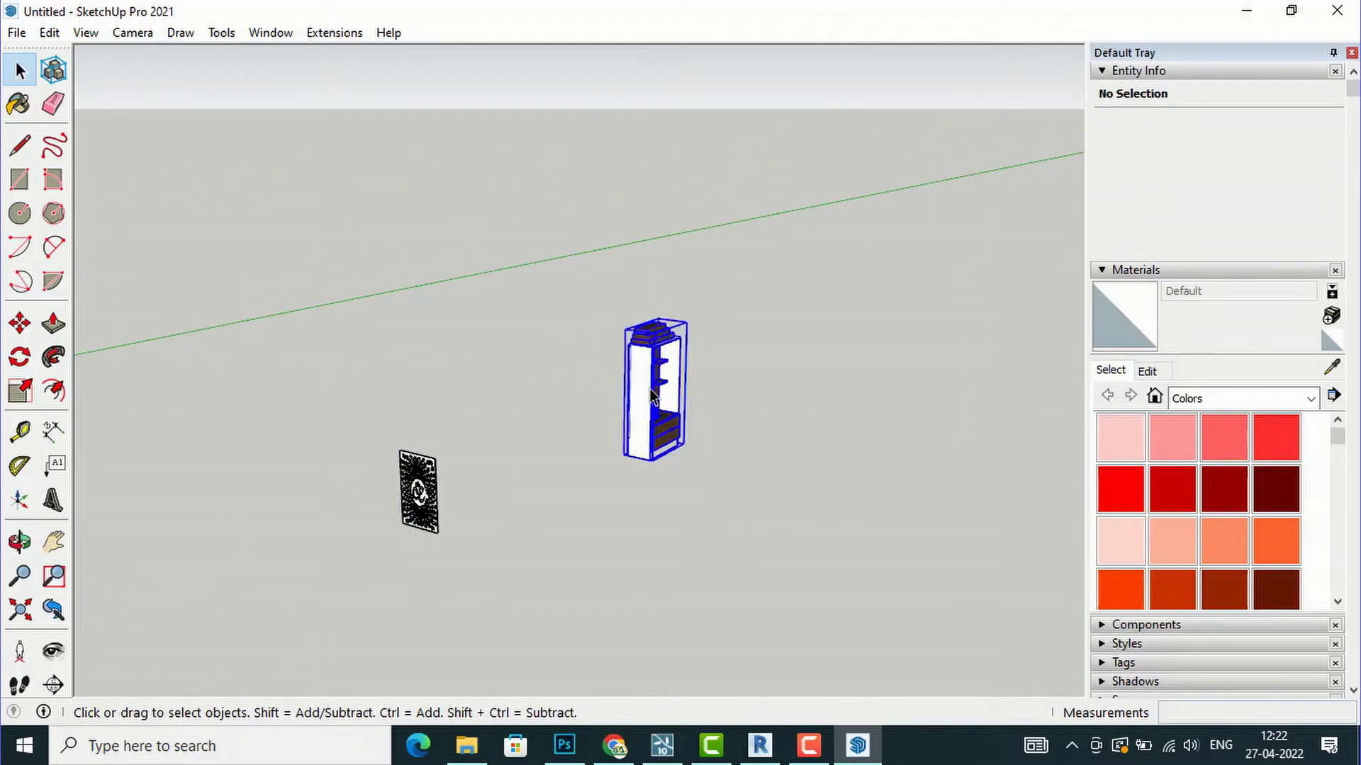
key("Delete")
Move the Om jaali panel so it sits right beside the origin.
middle_click_drag(650, 394, 663, 465)
scroll(663, 472, "down", 3)
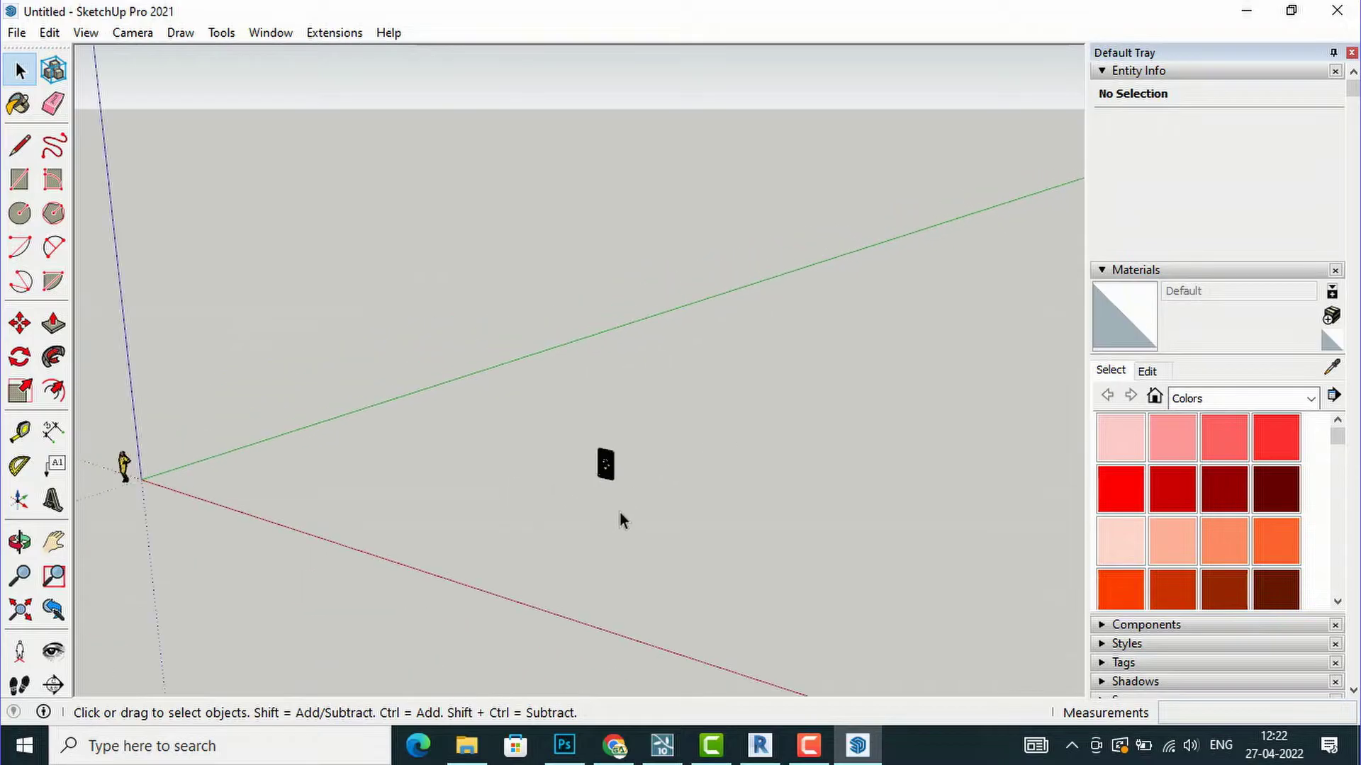
left_click(606, 472)
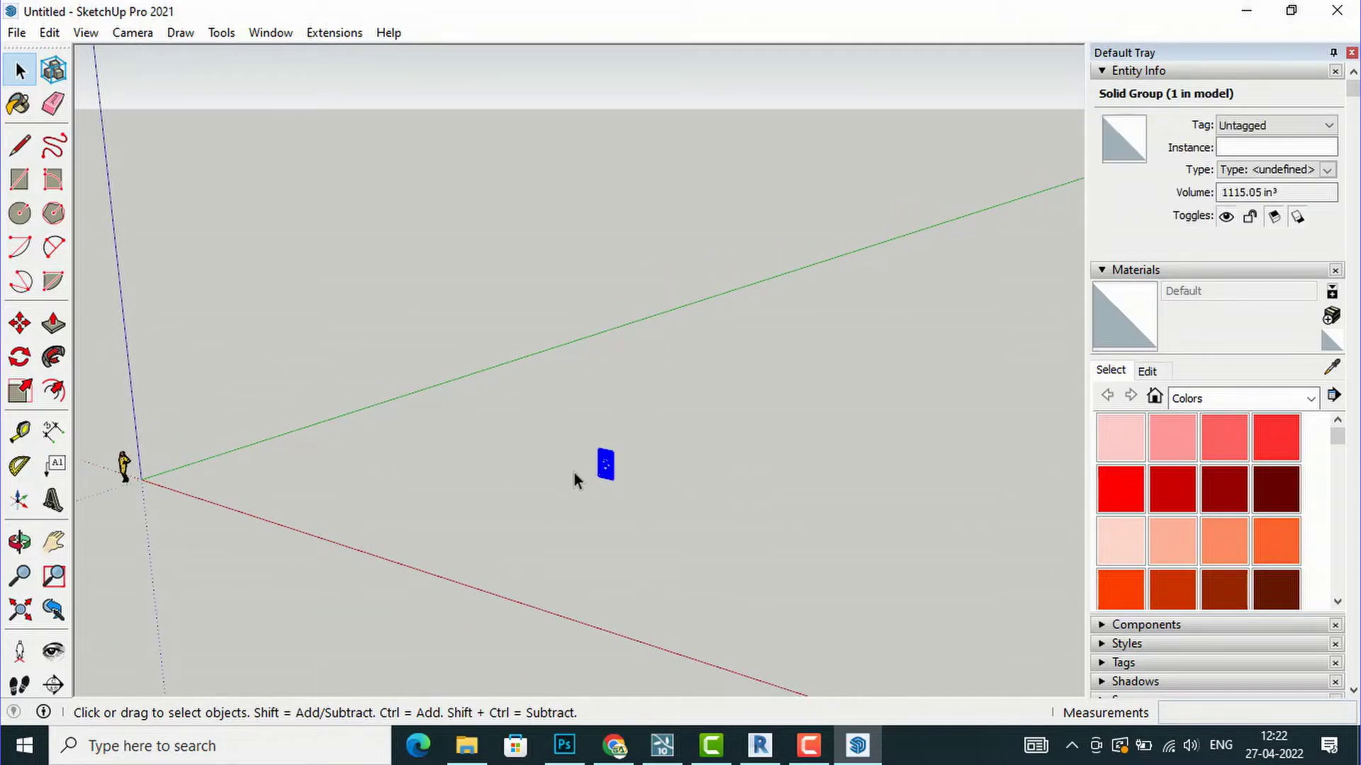
left_click(20, 323)
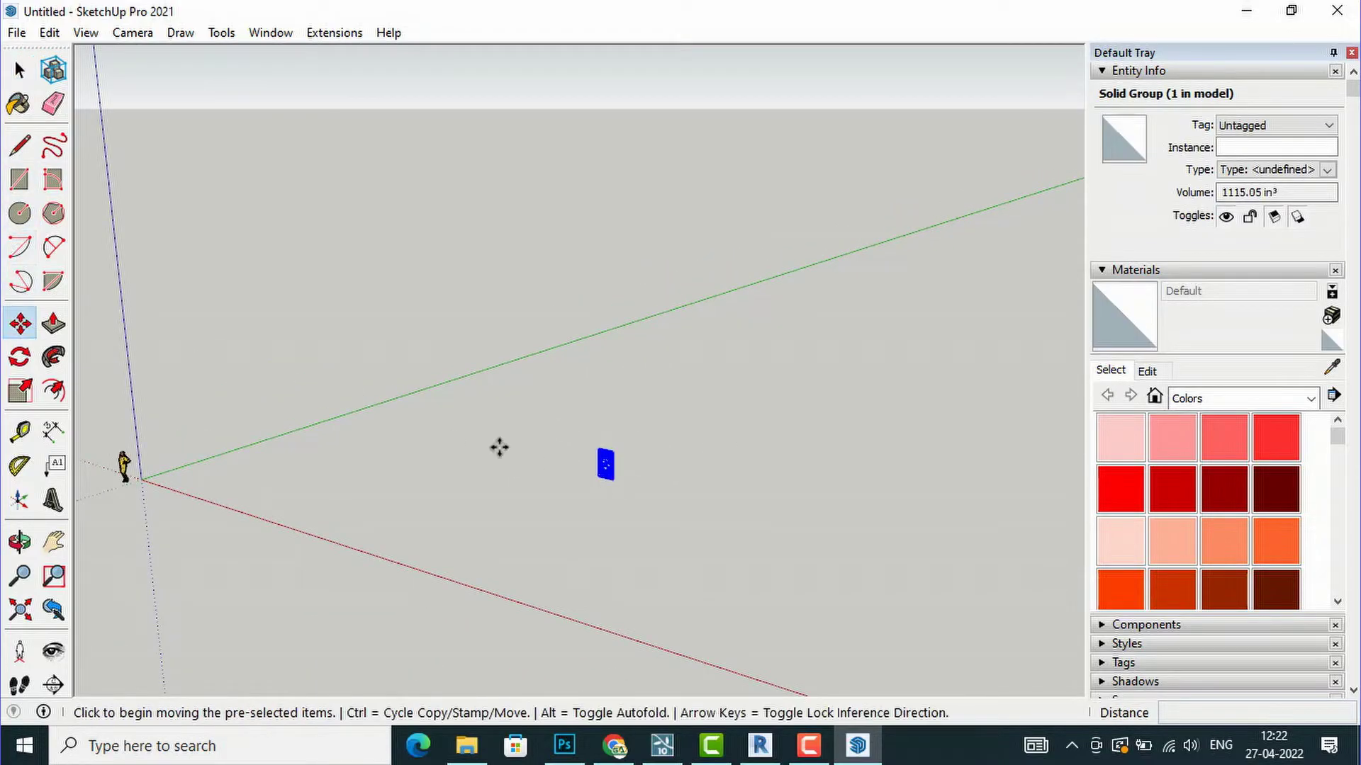
left_click(599, 488)
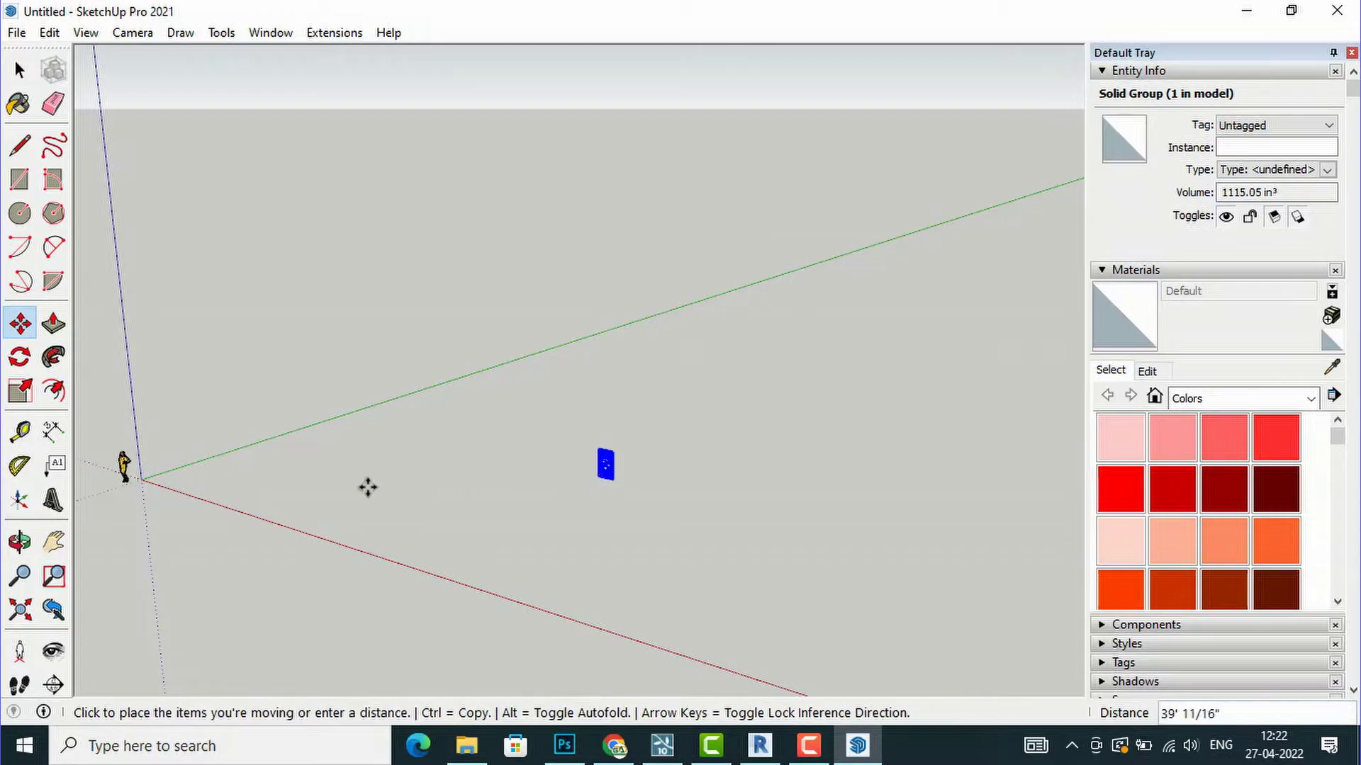
left_click(154, 485)
left_click(167, 577)
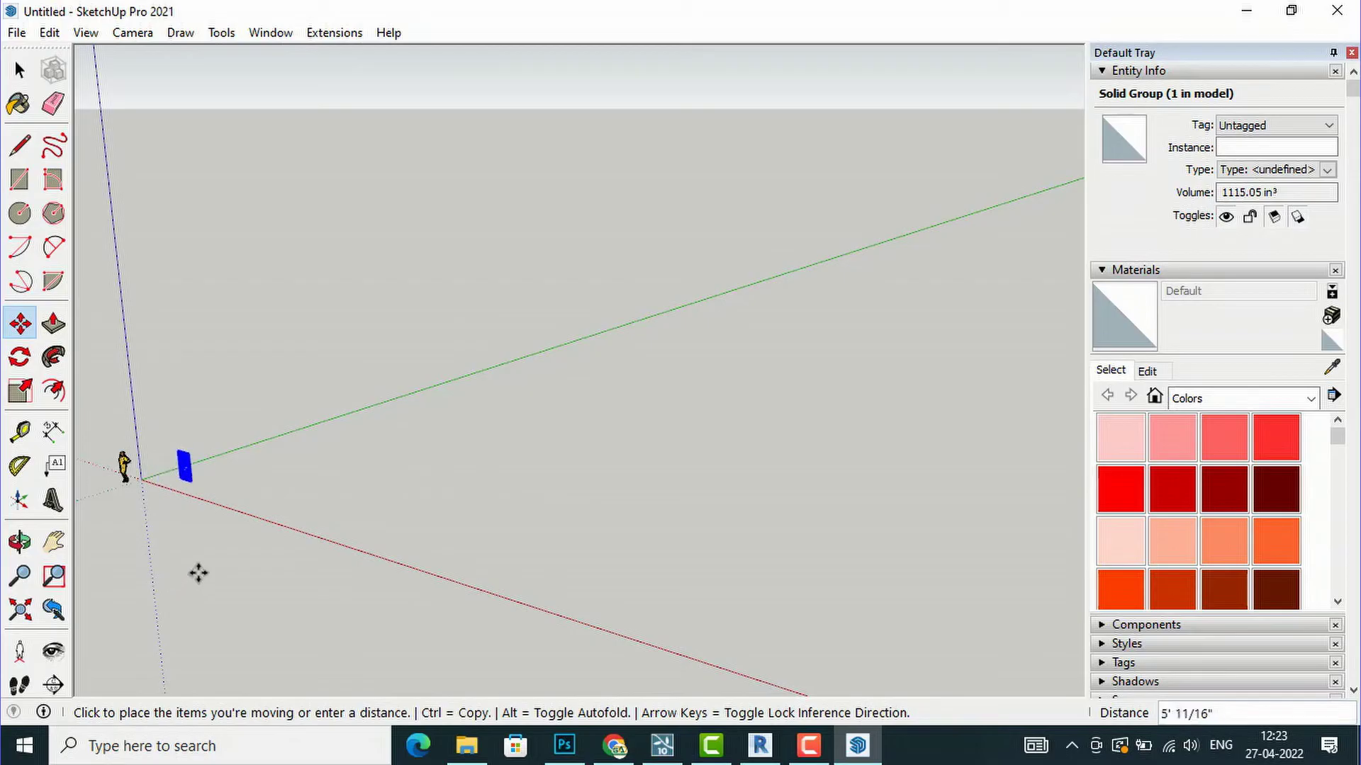
left_click(174, 575)
scroll(100, 513, "up", 6)
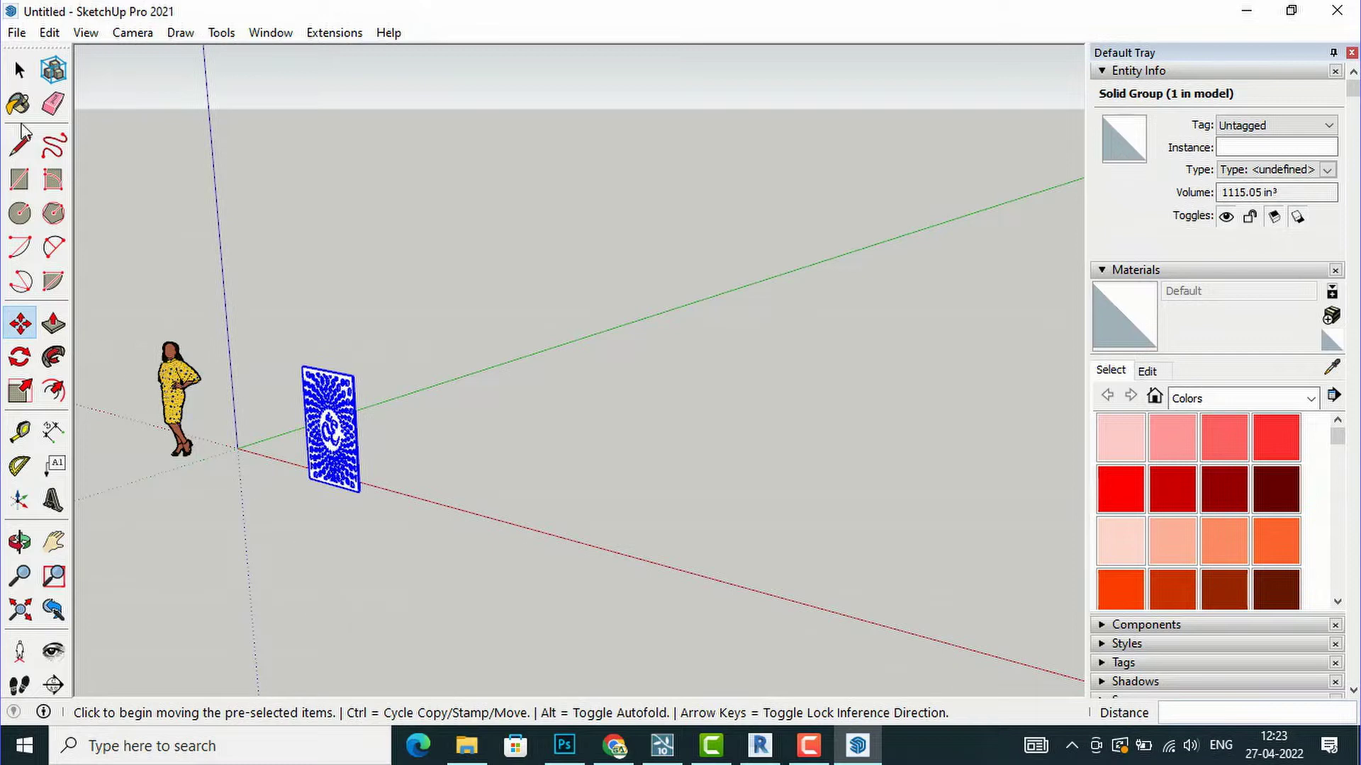
Select and delete the person scale figure.
left_click(32, 74)
left_click(31, 74)
left_click(166, 392)
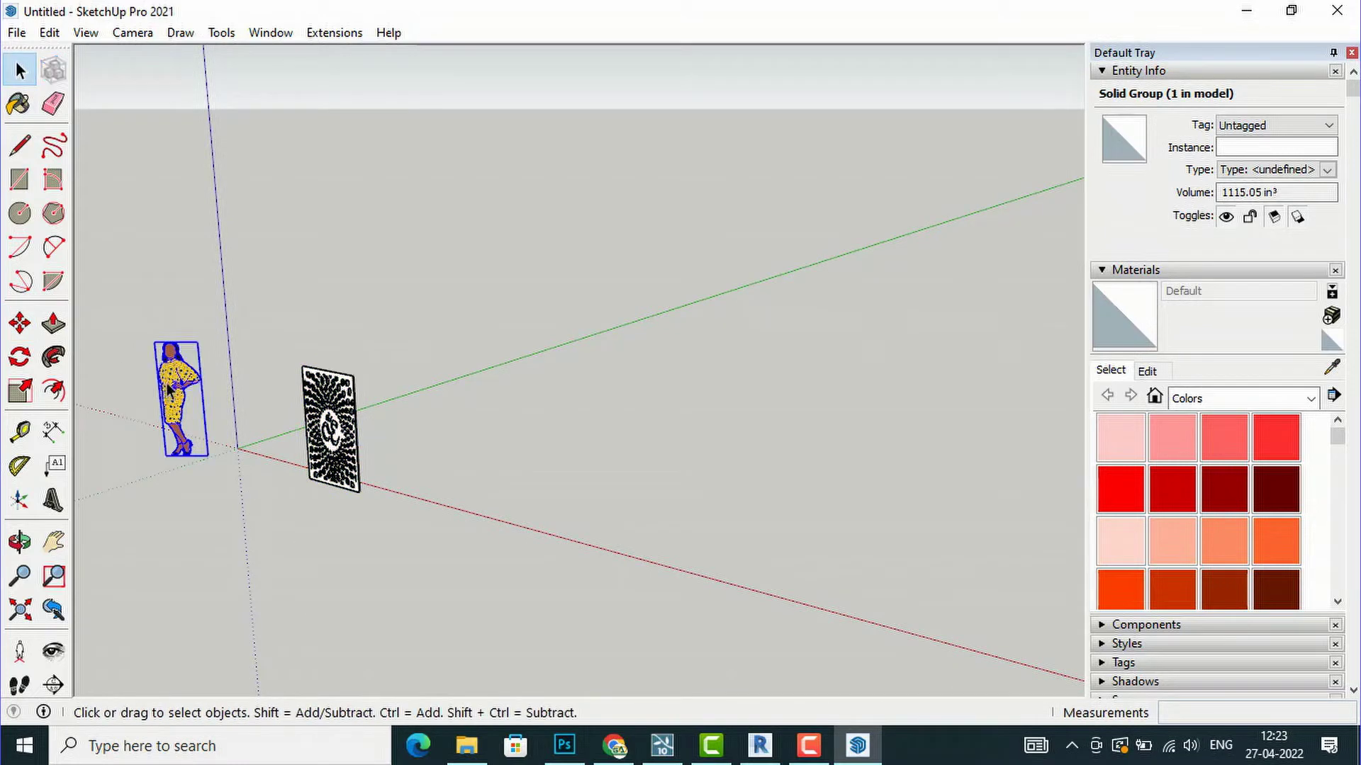
key("Delete")
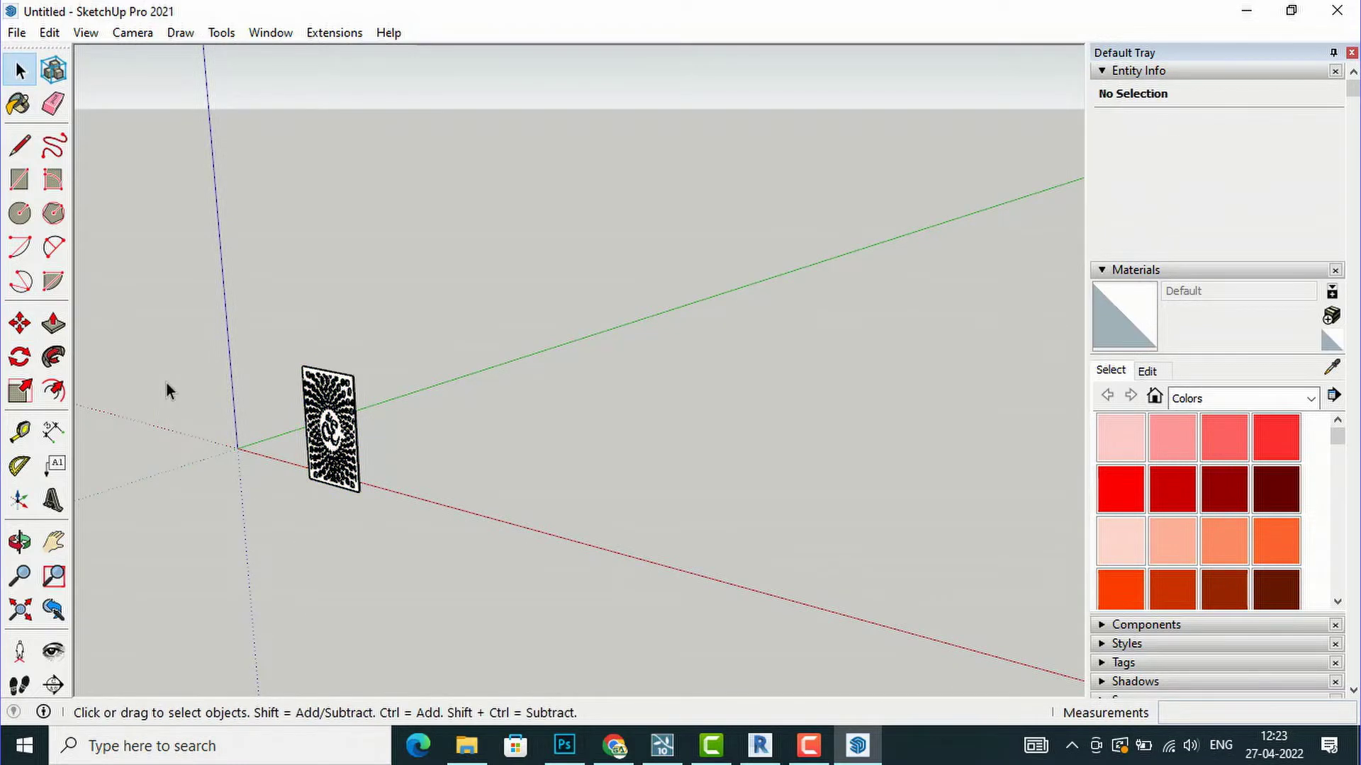
scroll(261, 427, "up", 3)
scroll(297, 481, "up", 2)
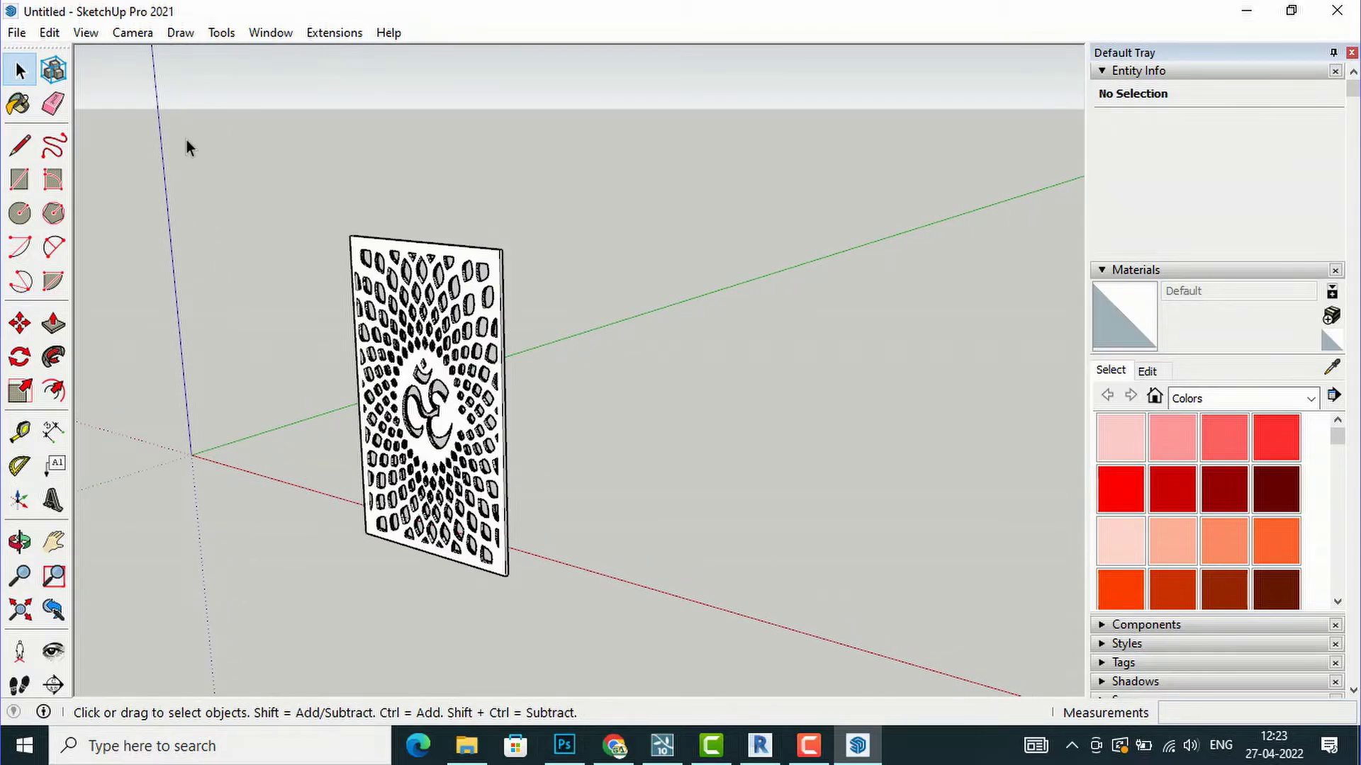
Save the model as Untitled.skp in Downloads in SketchUp Version 8 format, replacing the existing file.
left_click(17, 33)
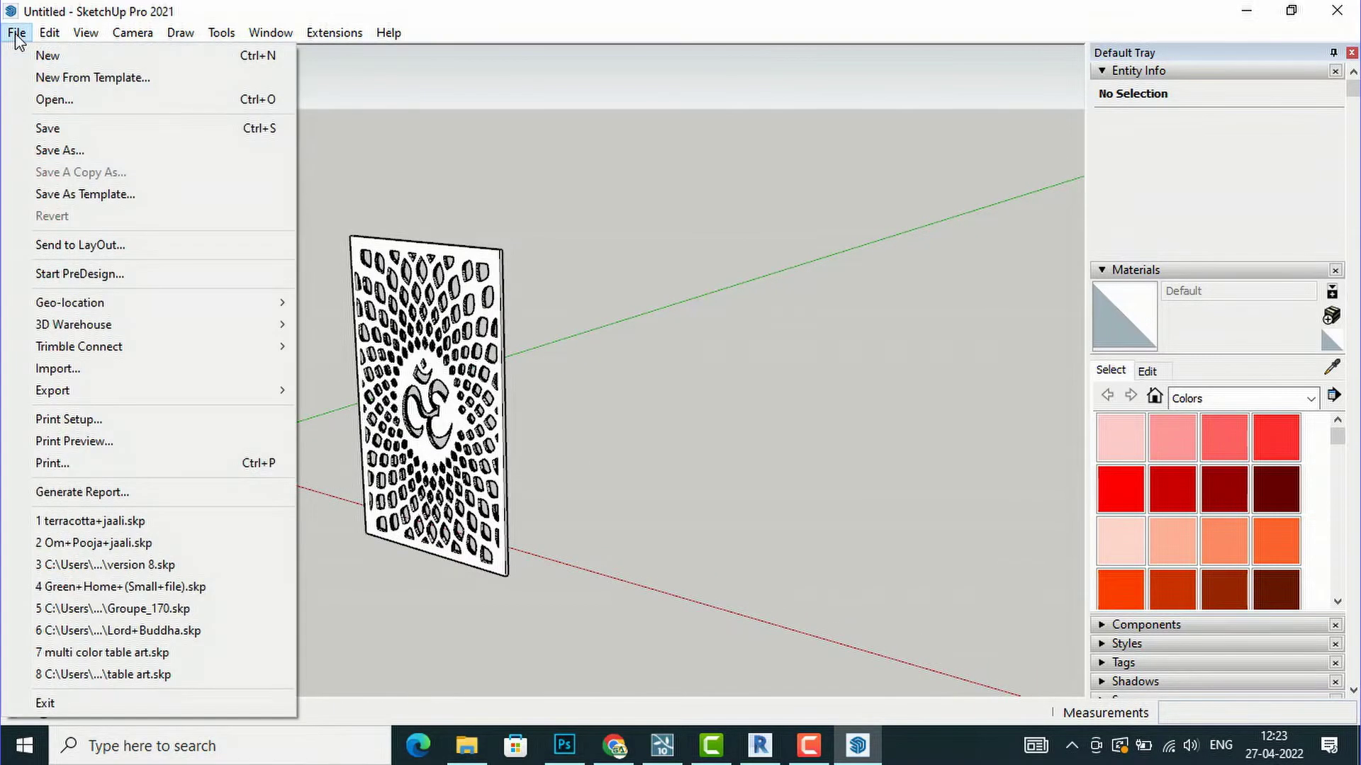
left_click(44, 151)
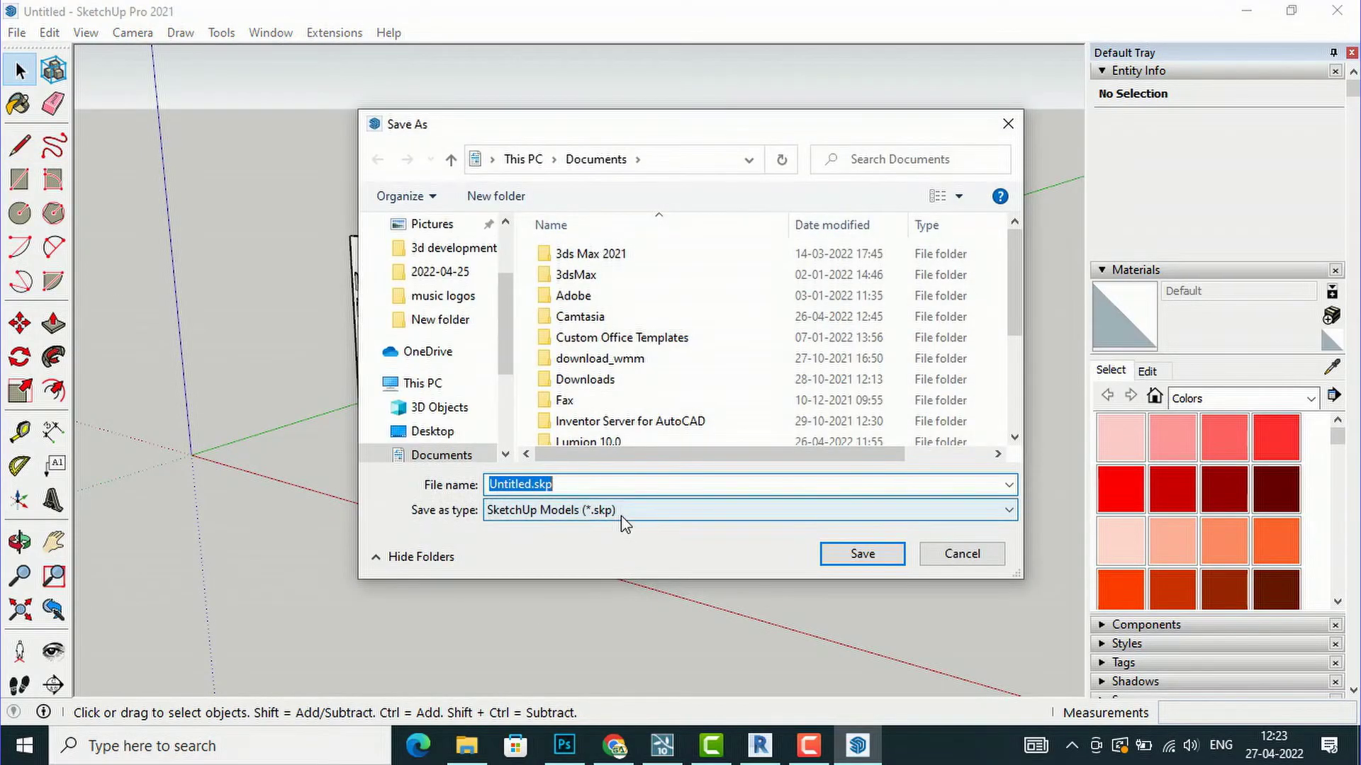
left_click(621, 516)
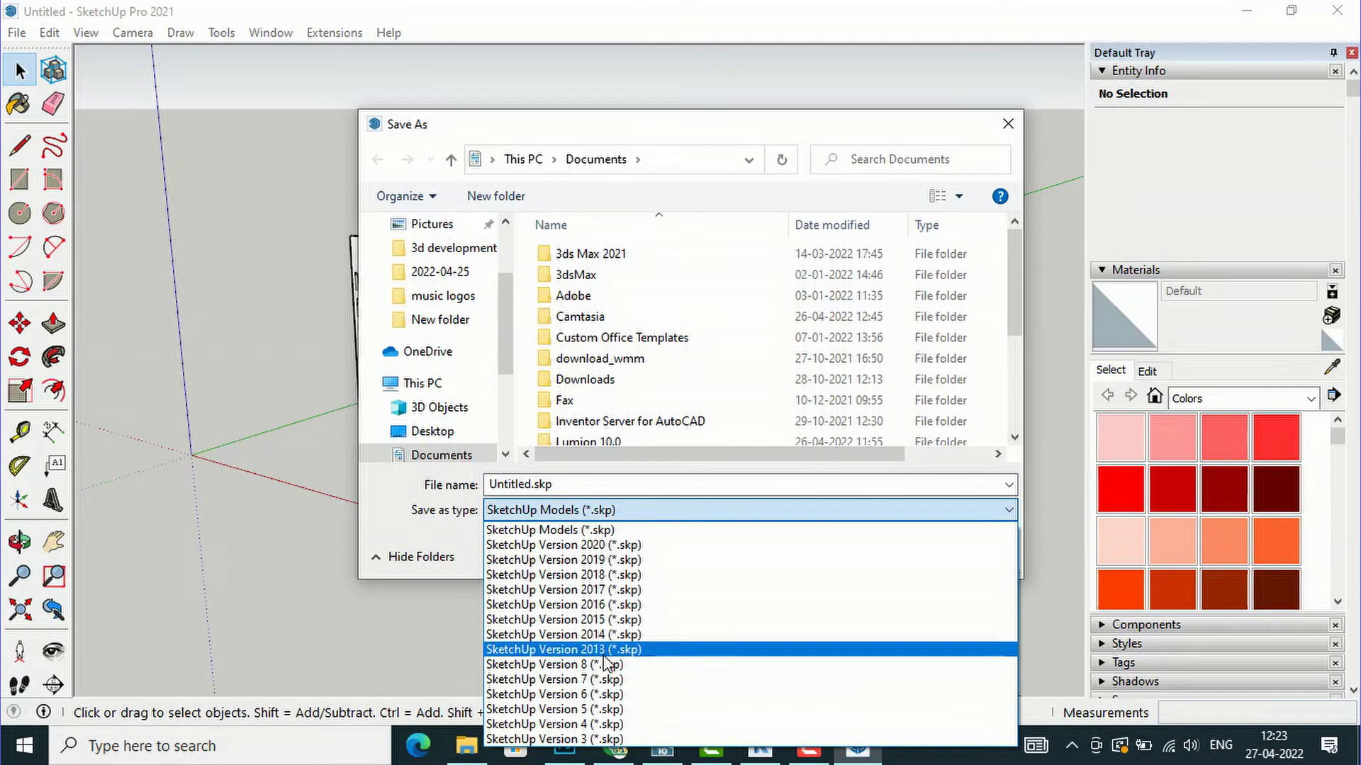
left_click(604, 664)
scroll(473, 312, "up", 2)
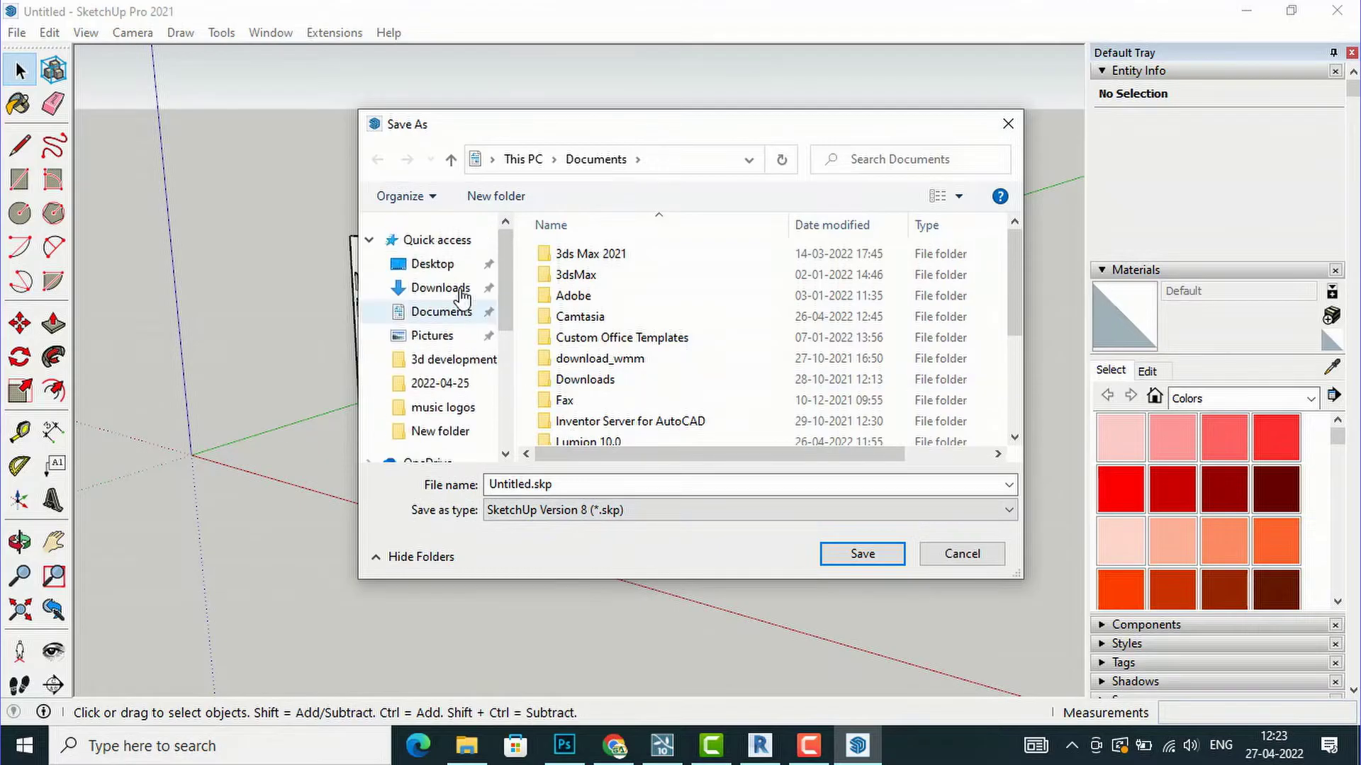
left_click(459, 288)
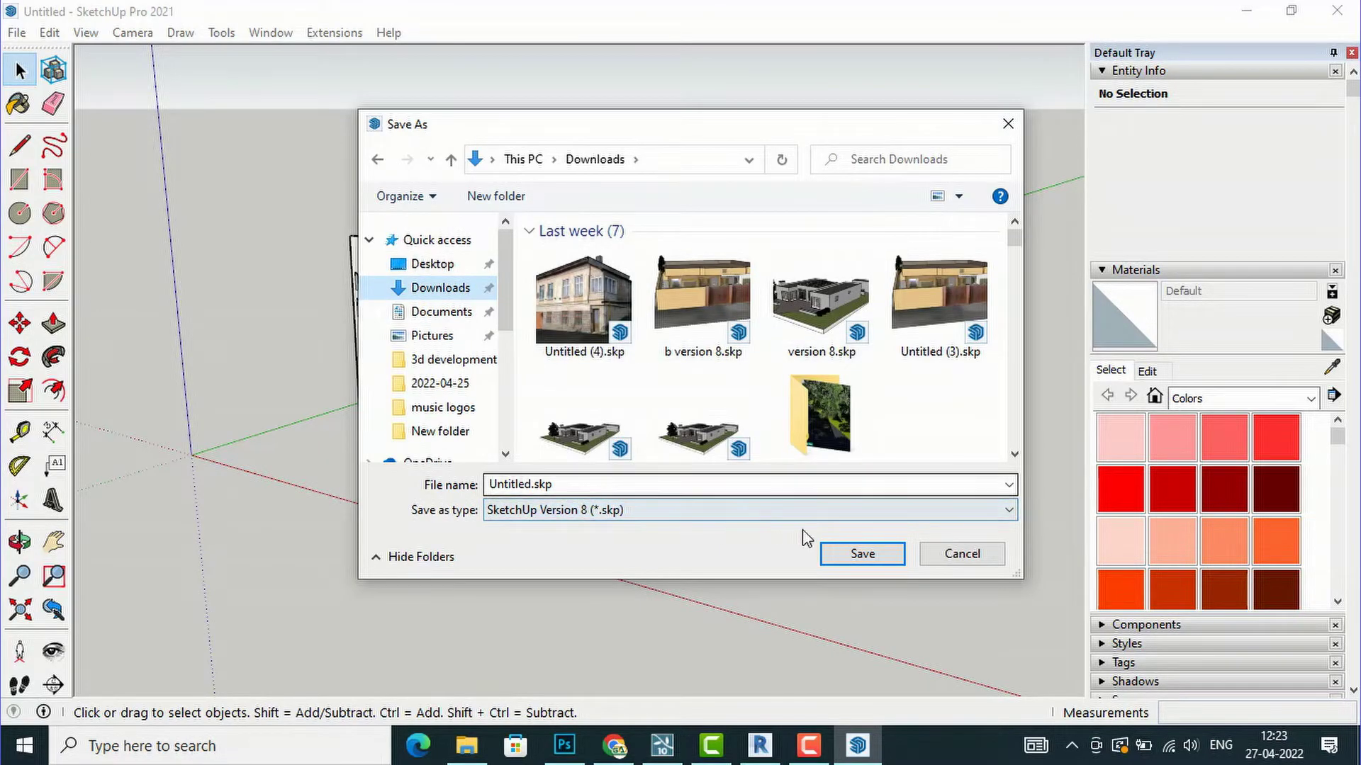
left_click(840, 557)
left_click(728, 375)
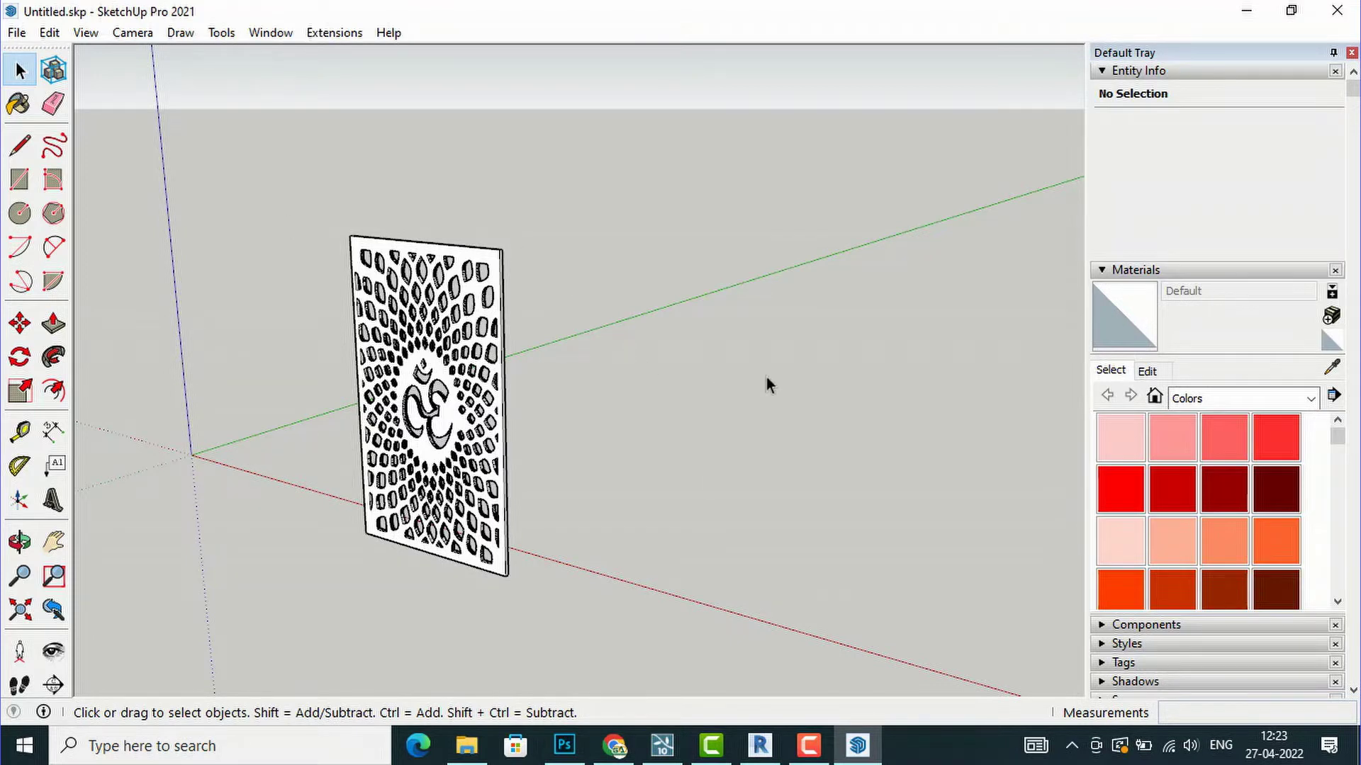
Return to Revit and open the Level 1 floor plan.
left_click(759, 746)
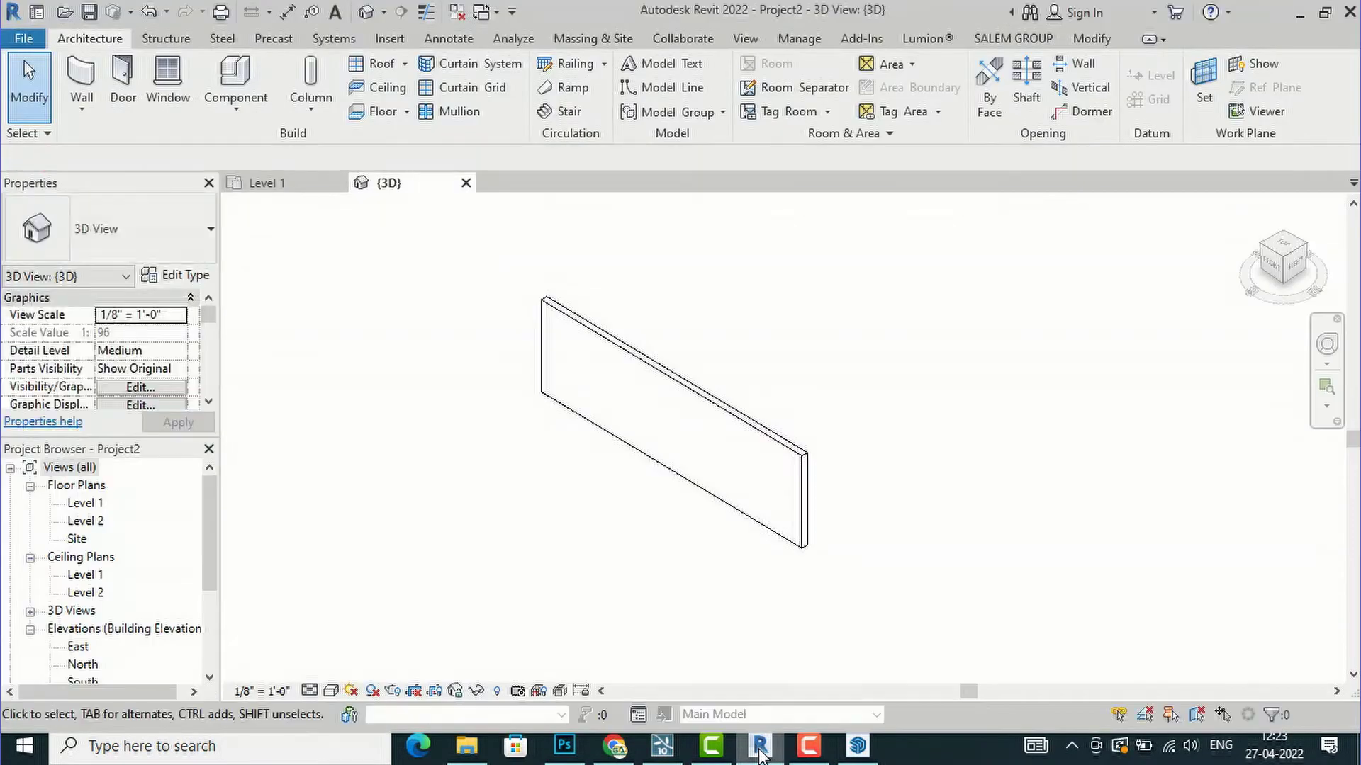
scroll(600, 451, "up", 1)
double_click(86, 505)
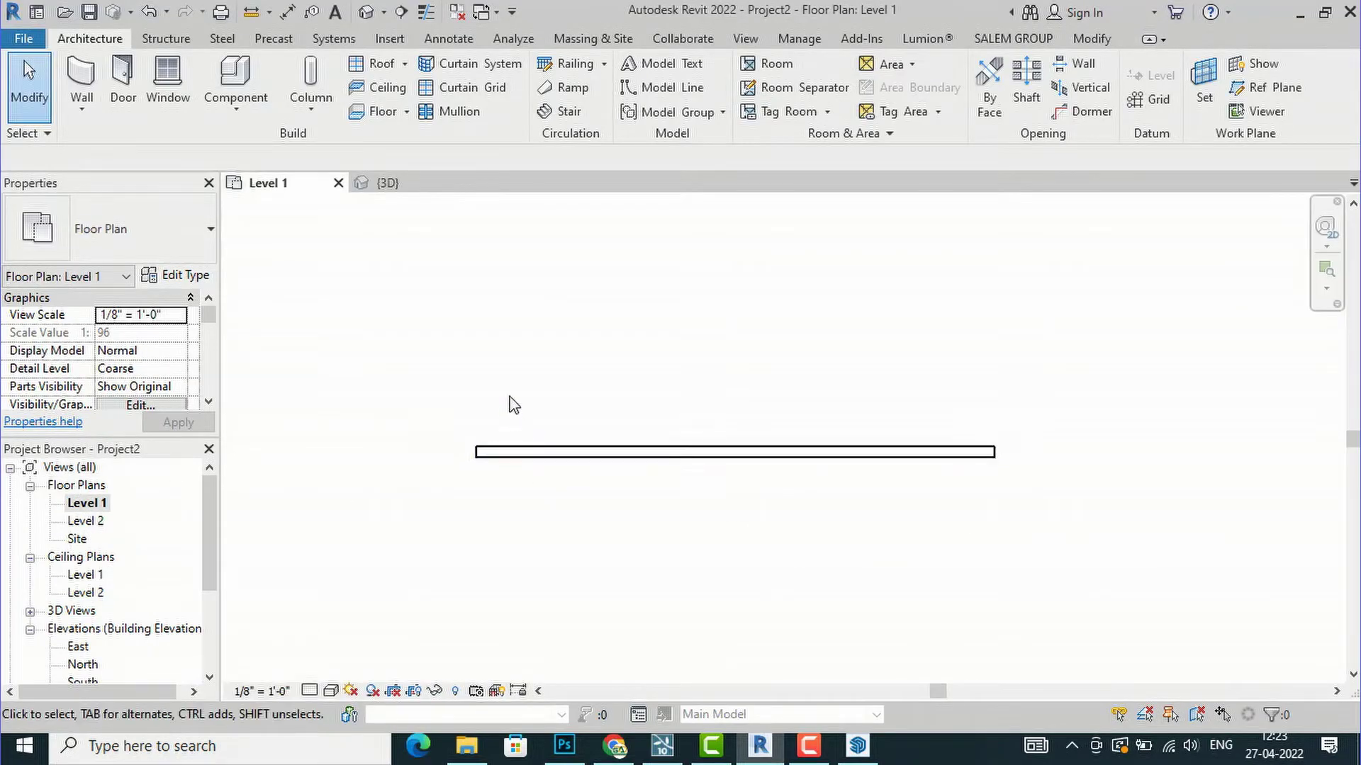
scroll(501, 334, "down", 2)
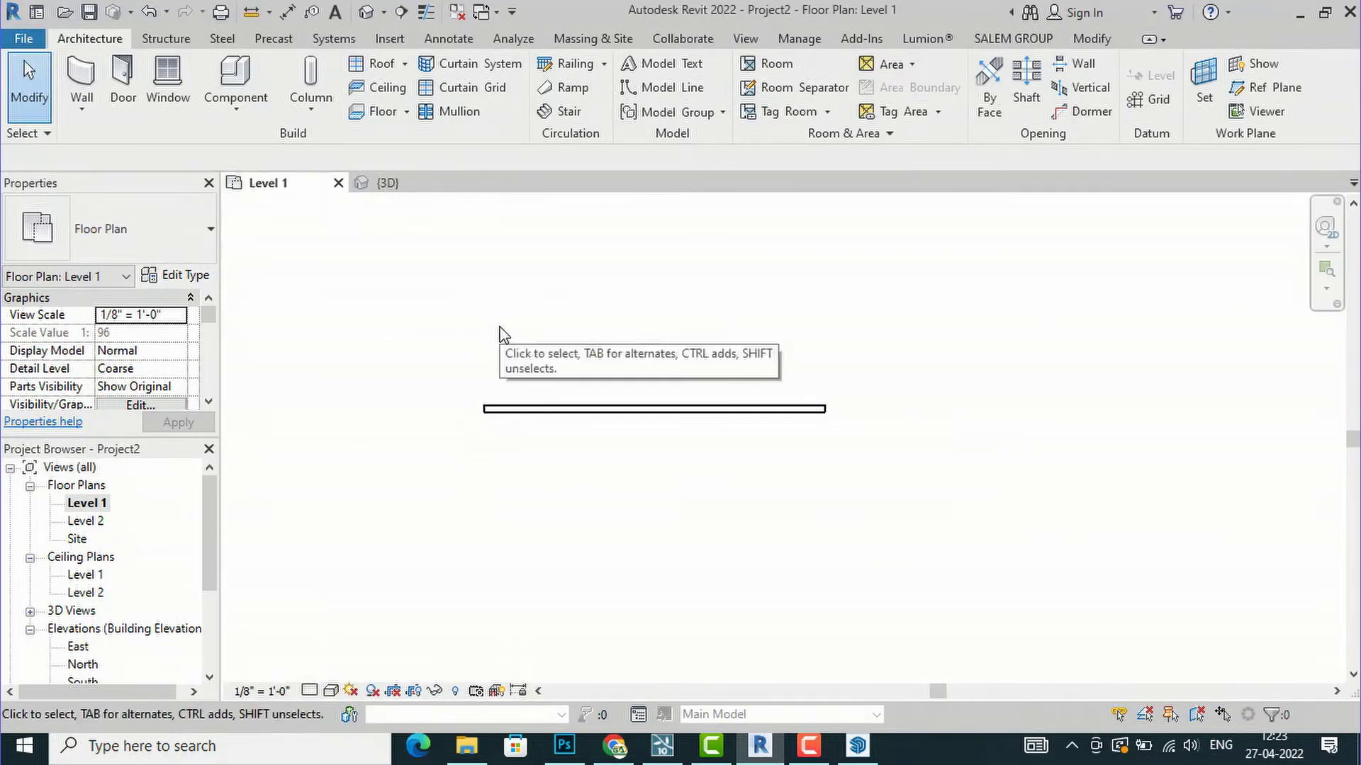
Import Untitled.skp from Downloads via Import CAD as a SketchUp (*.skp) file.
left_click(392, 44)
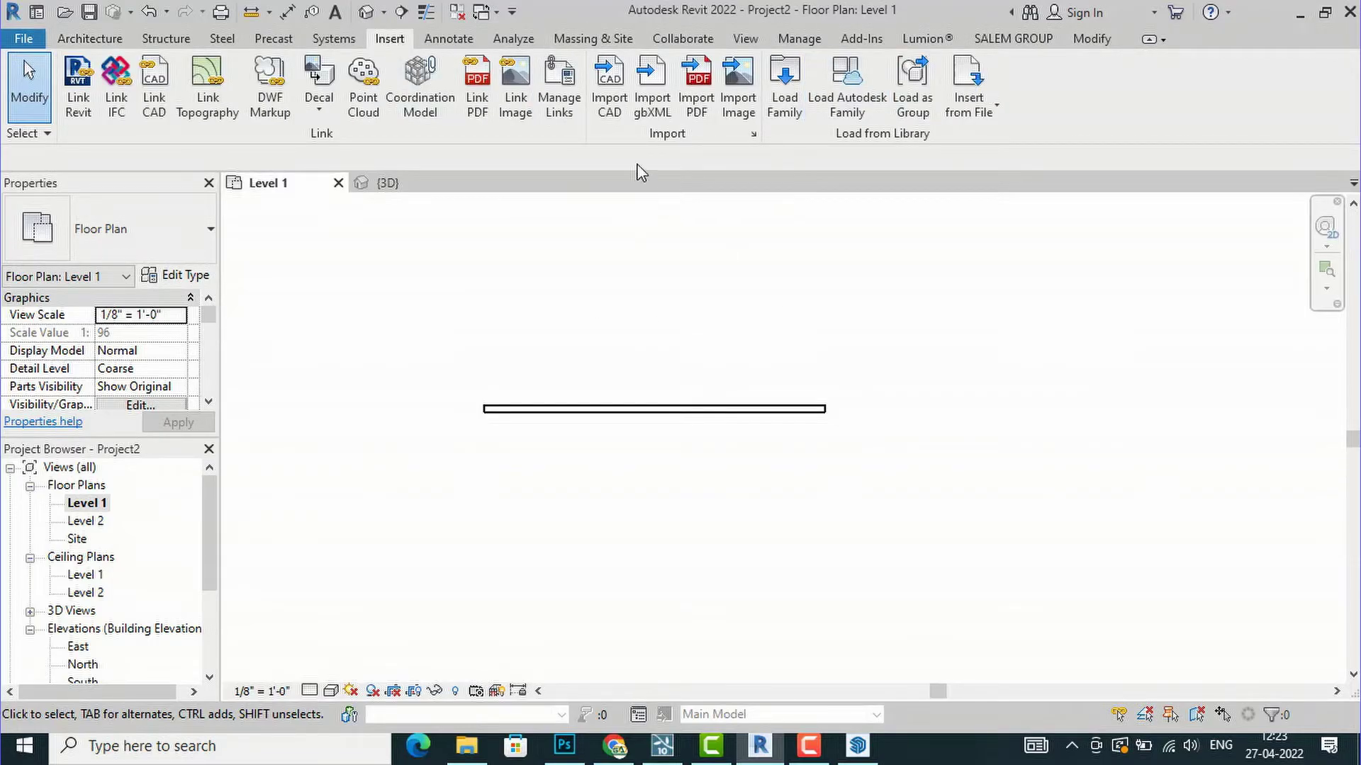
left_click(610, 113)
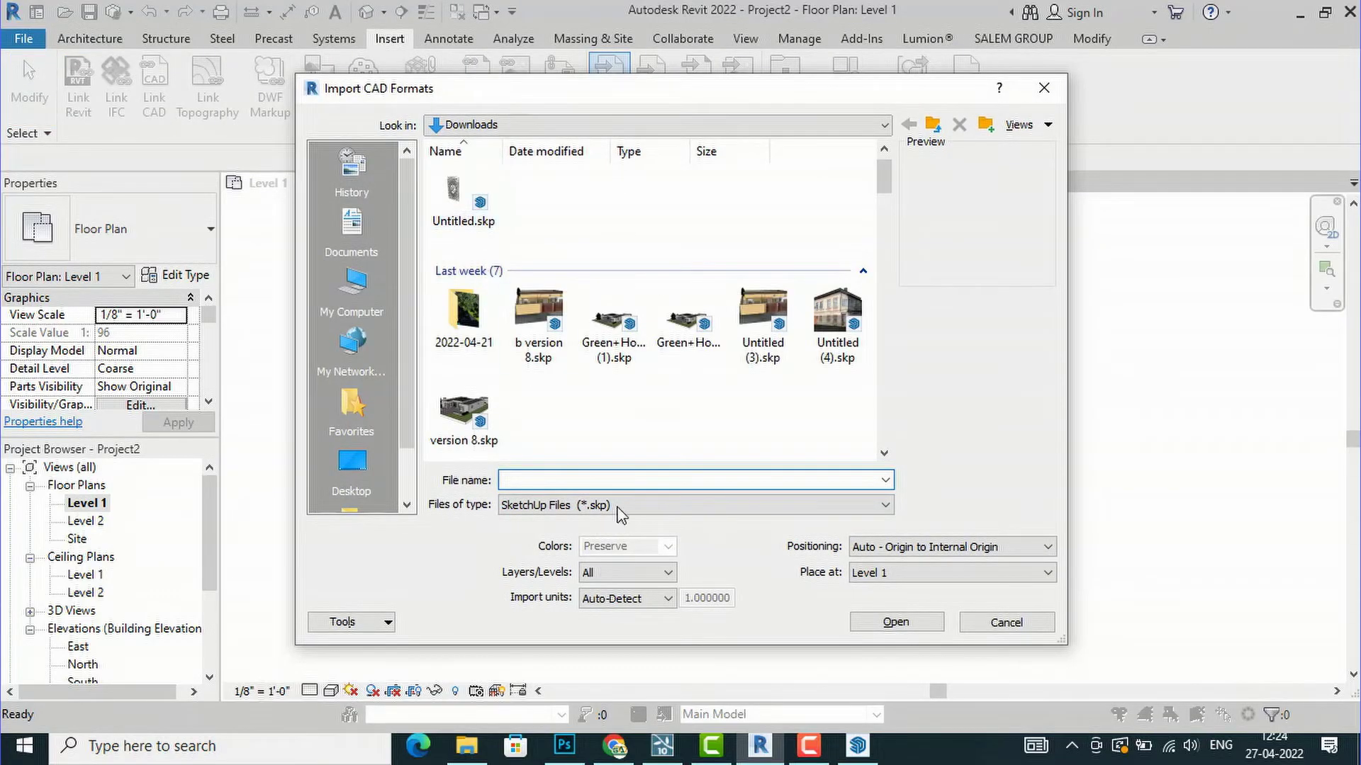
left_click(542, 506)
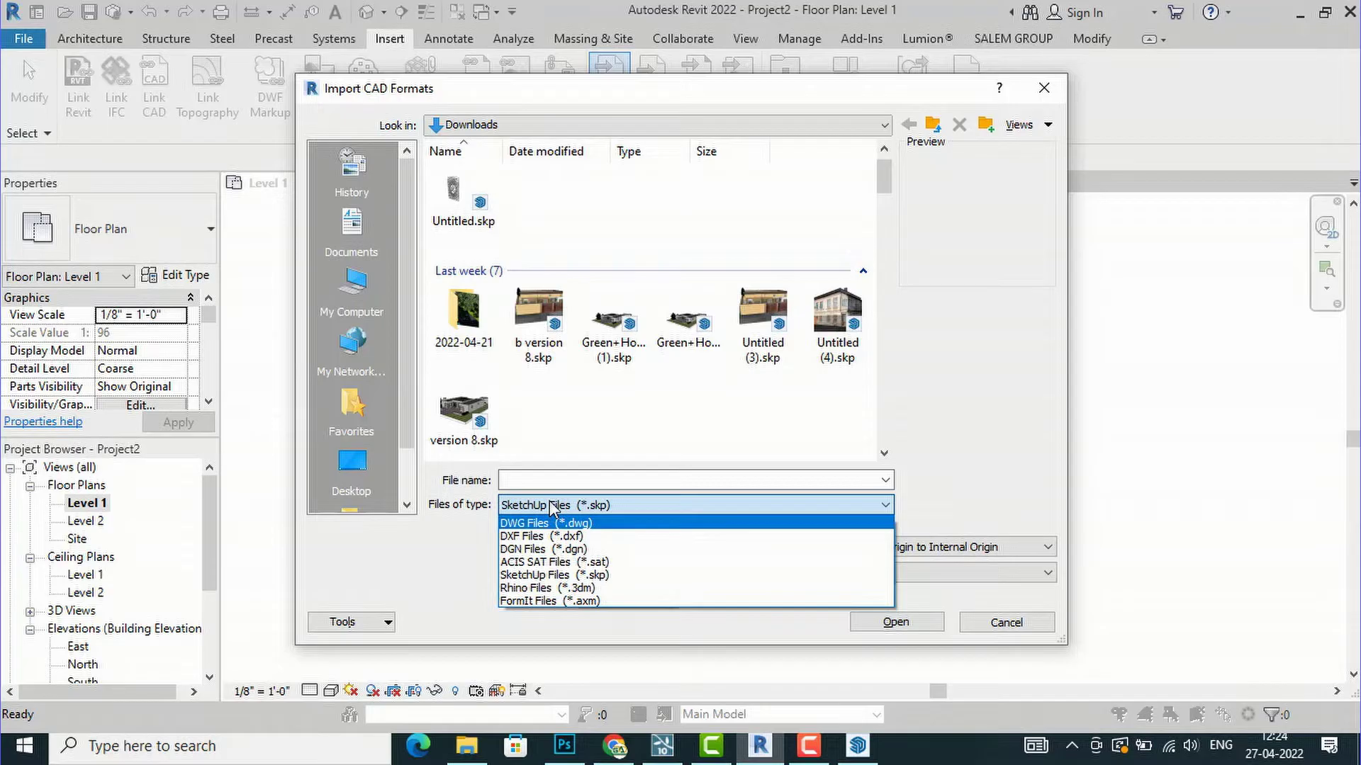
left_click(551, 506)
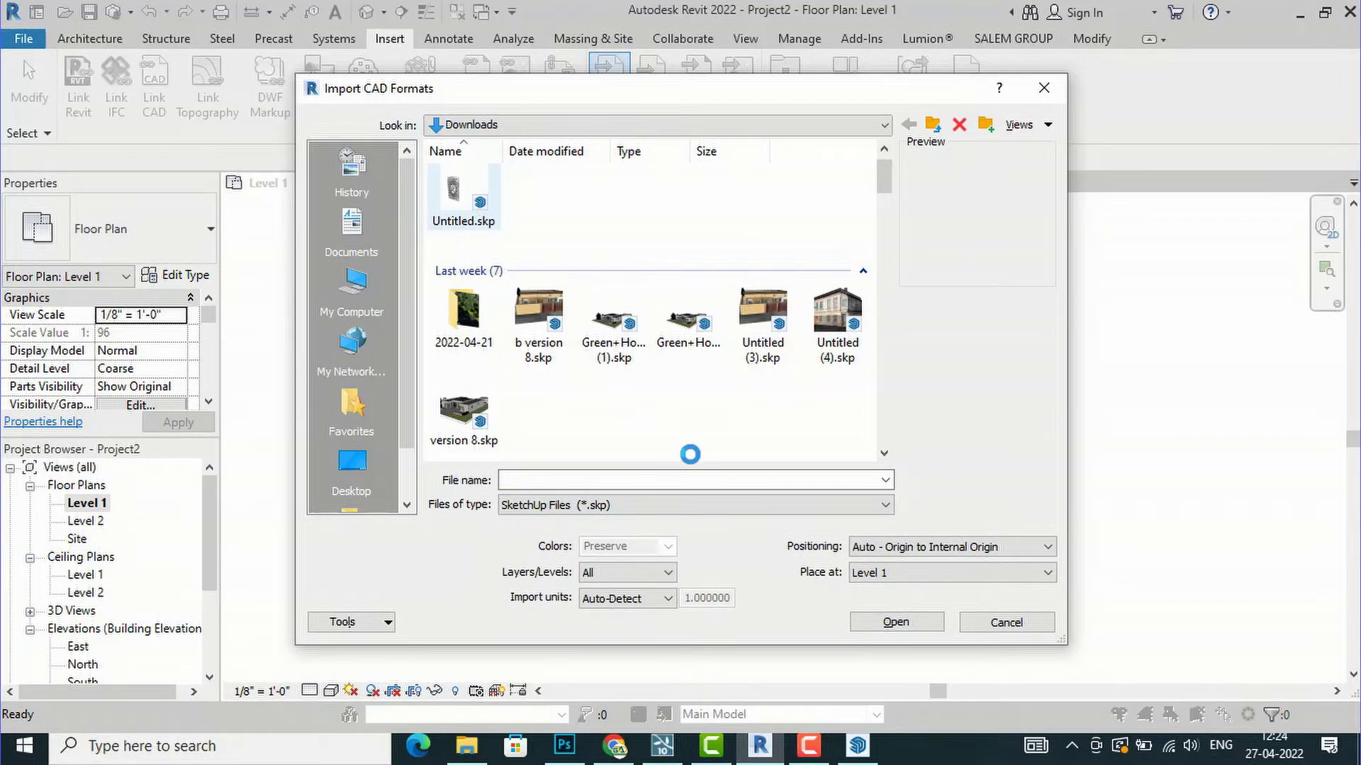
left_click(459, 192)
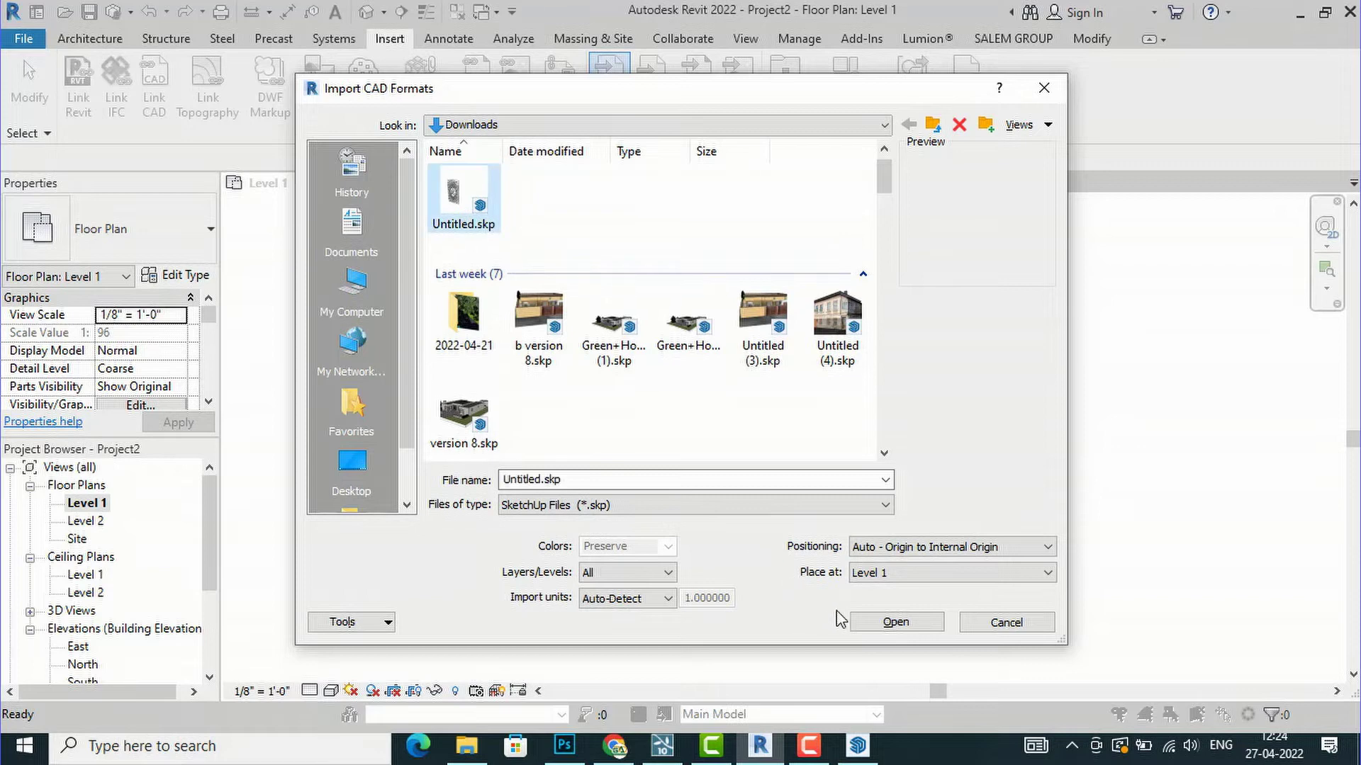
left_click(895, 623)
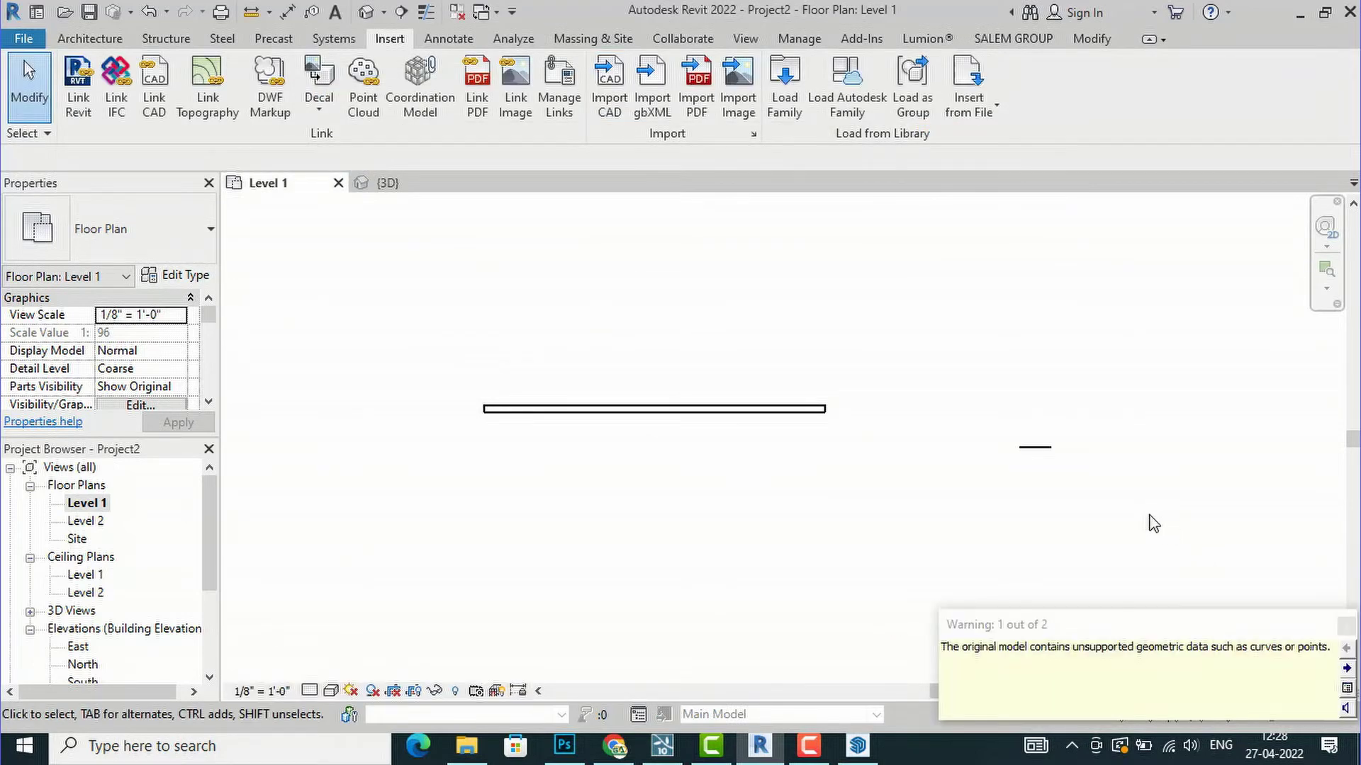
Select the imported Untitled.skp geometry and drag it left along toward the wall.
scroll(1124, 510, "up", 3)
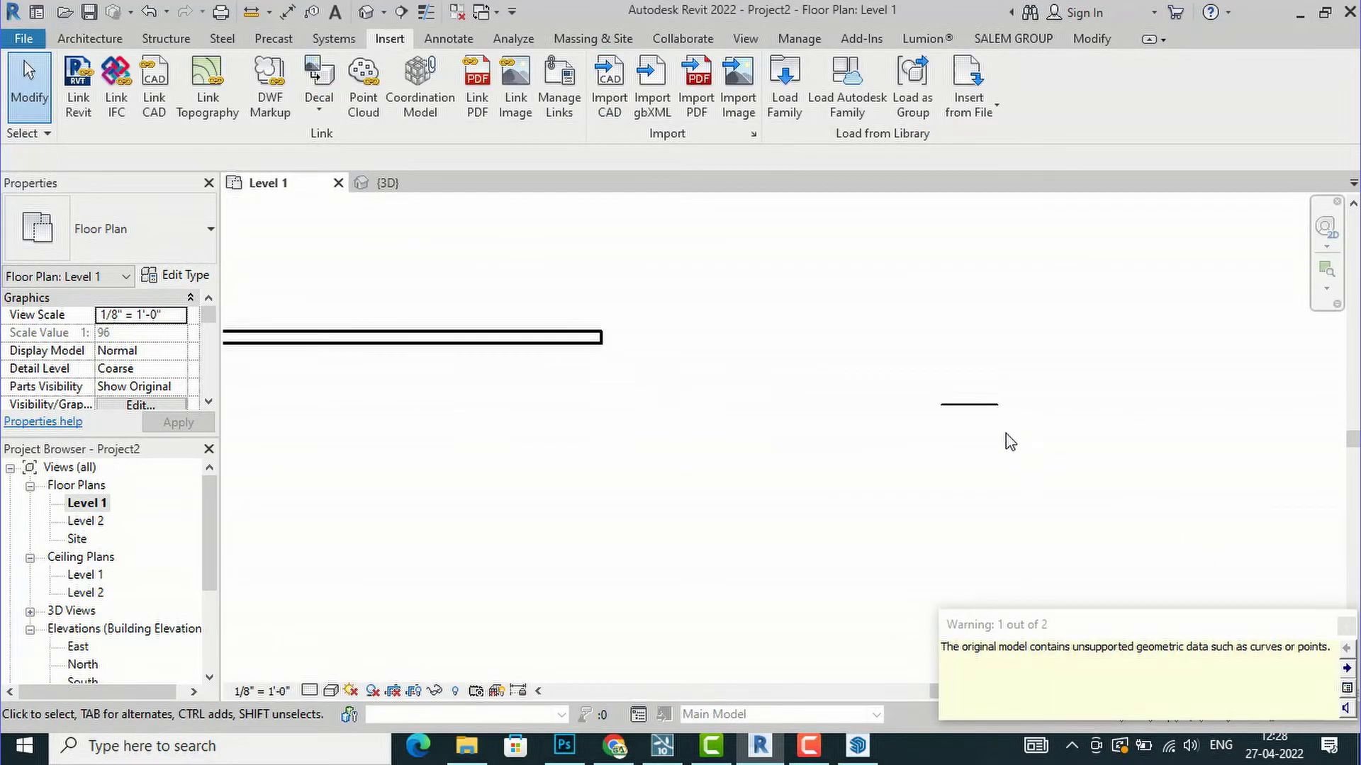
scroll(992, 410, "up", 6)
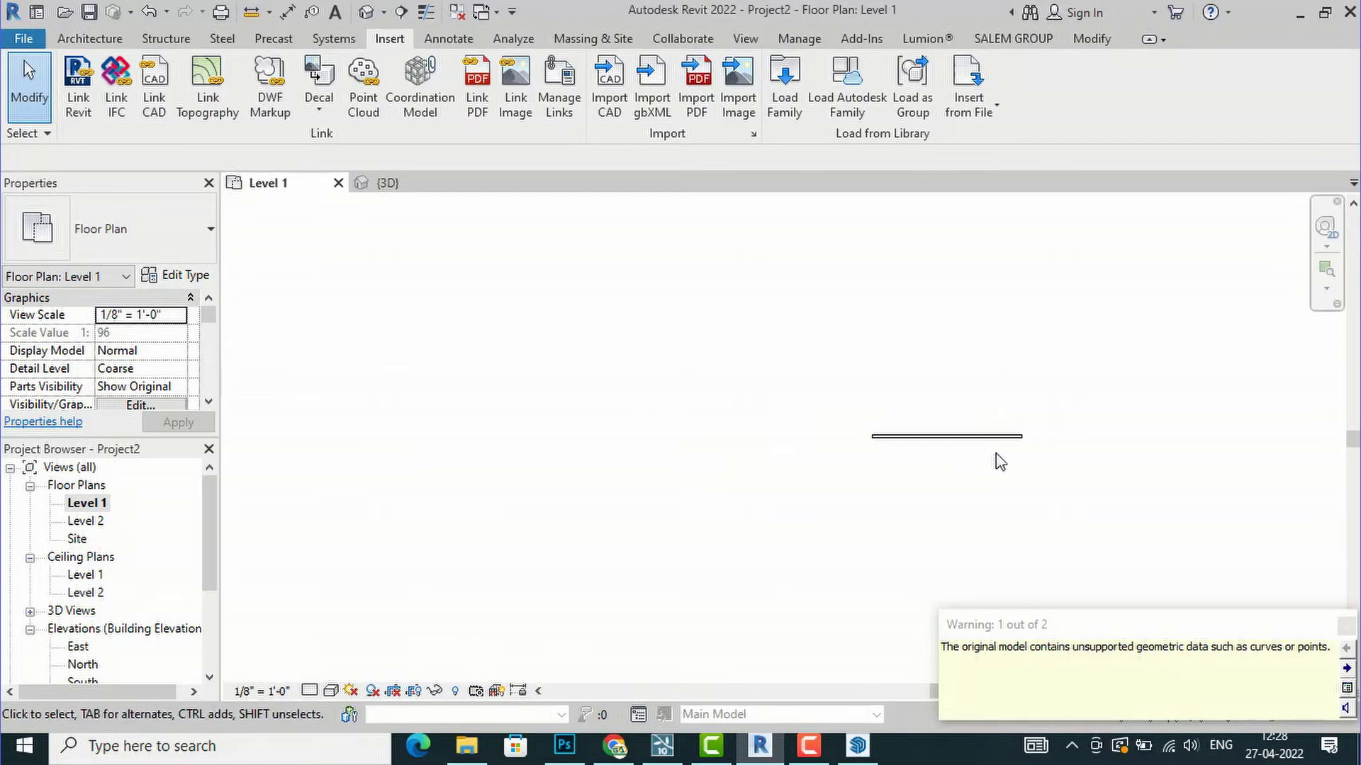
left_click(922, 444)
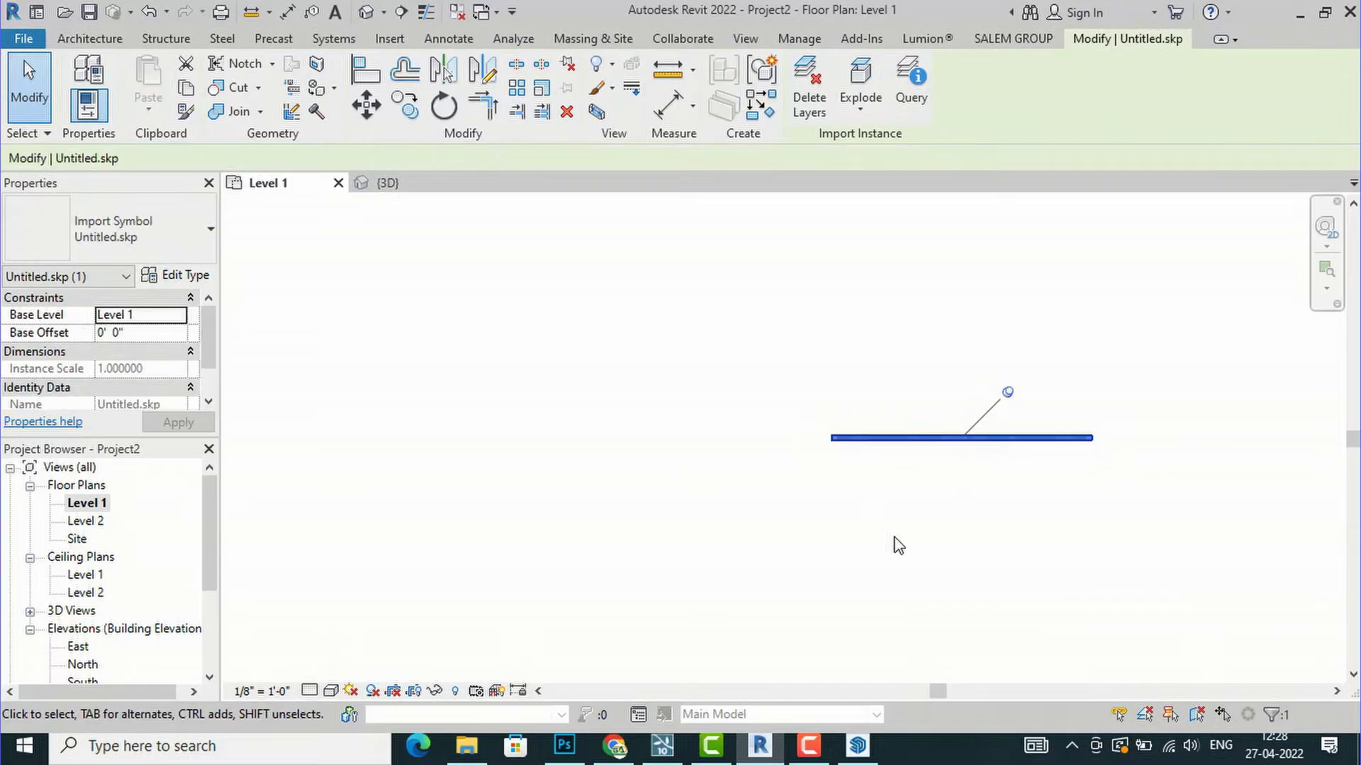
scroll(898, 545, "down", 2)
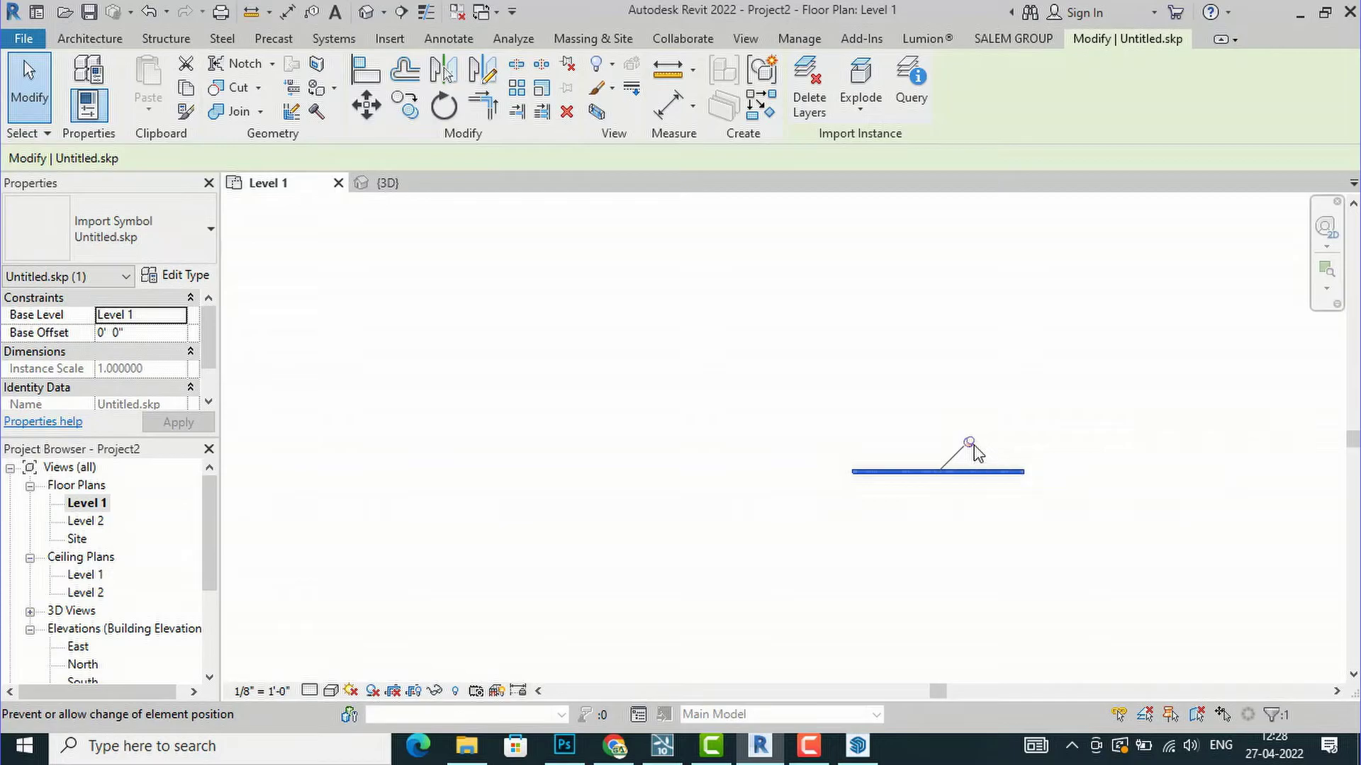
scroll(1089, 473, "down", 1)
scroll(1089, 473, "down", 1)
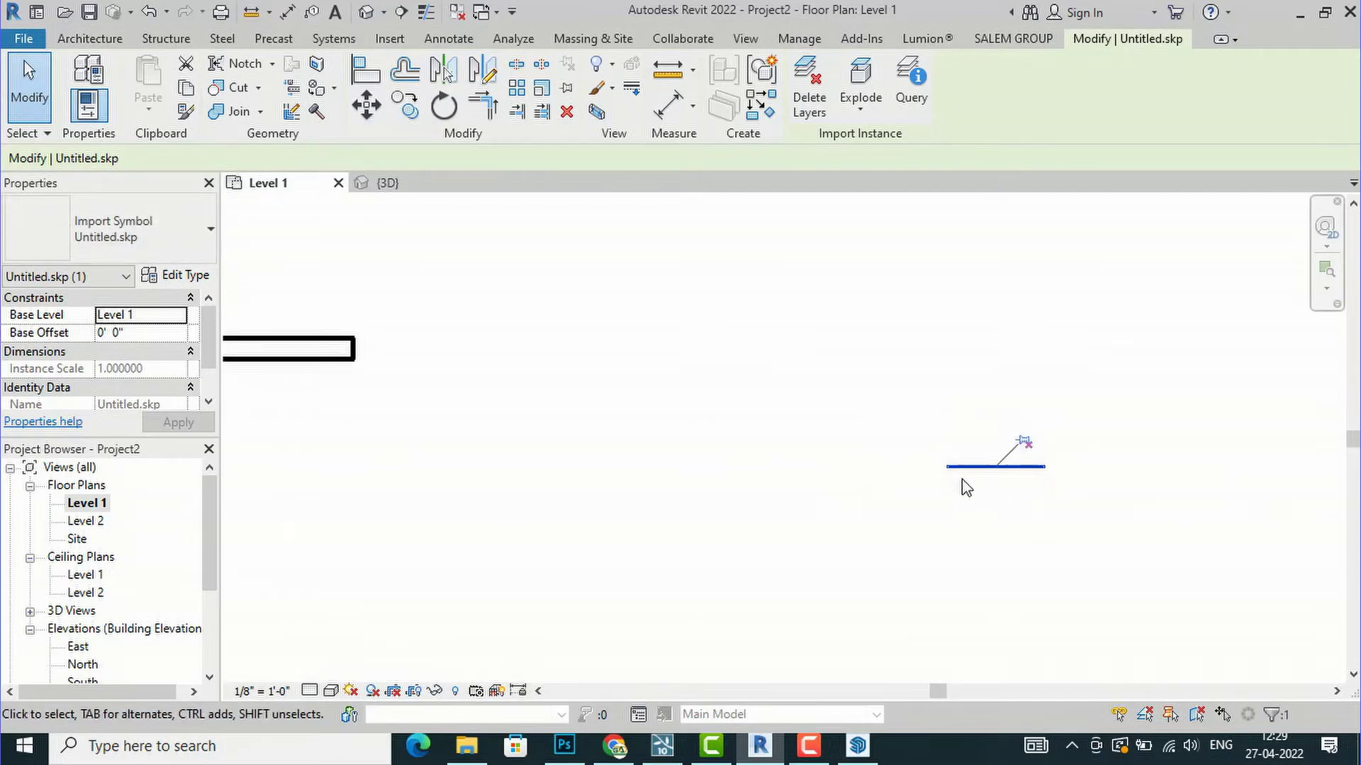
left_click_drag(959, 468, 240, 401)
scroll(984, 455, "down", 2)
scroll(1088, 448, "down", 1)
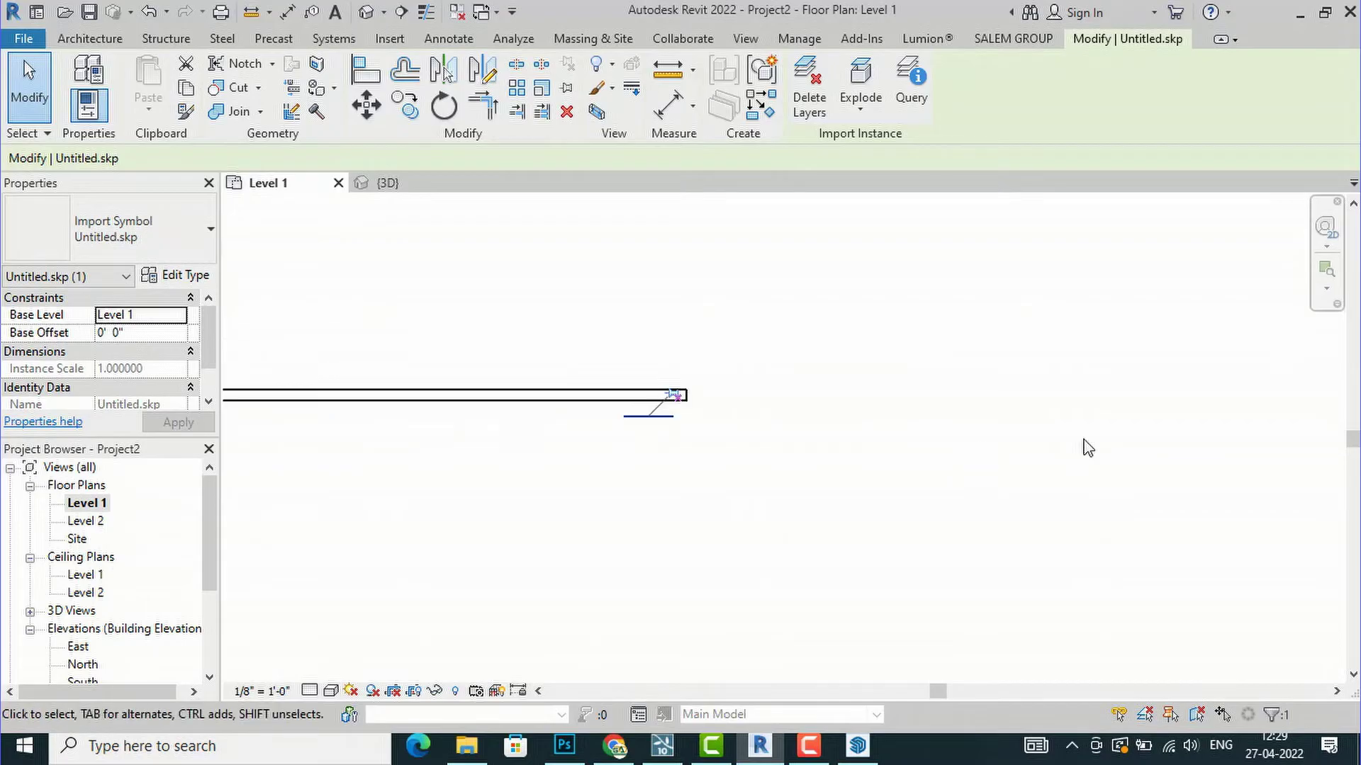
scroll(1127, 448, "down", 1)
scroll(749, 383, "up", 2)
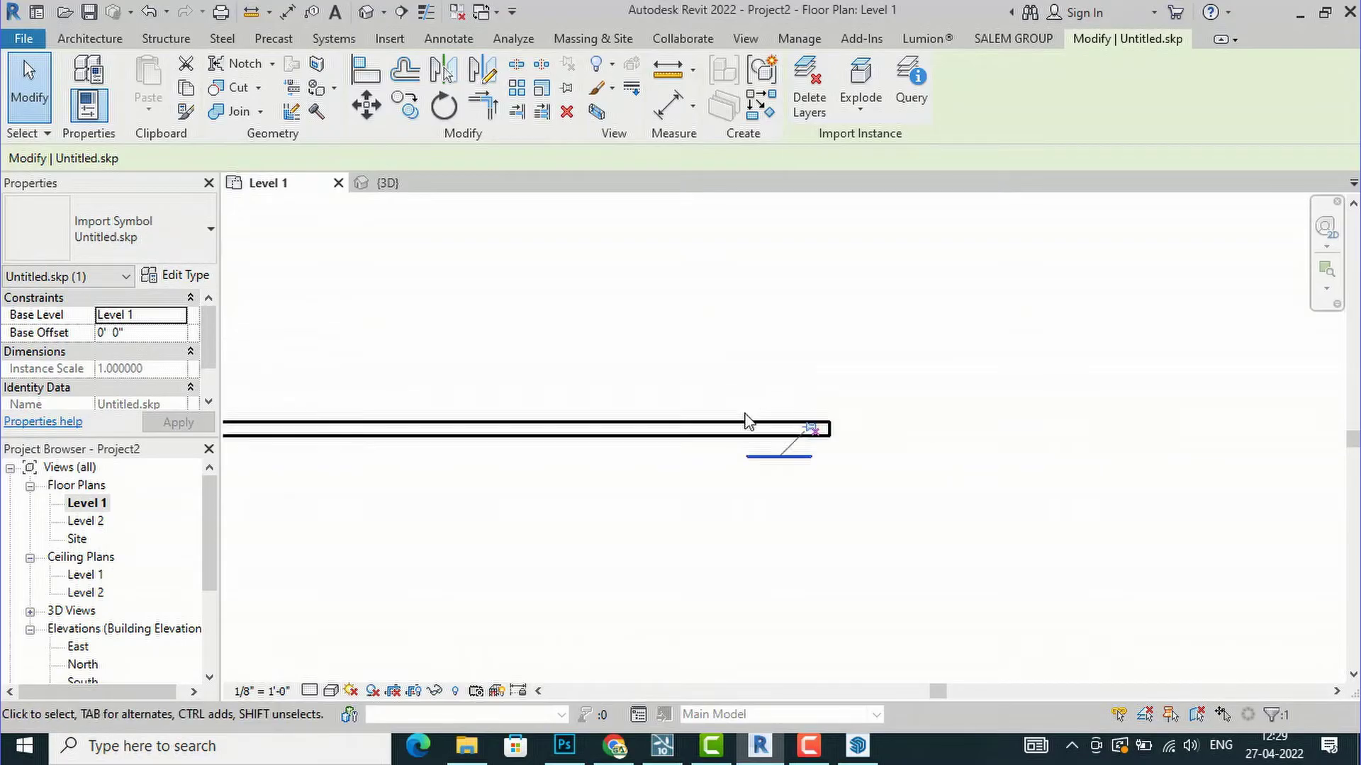
left_click_drag(741, 456, 285, 456)
Nudge the imported panel up until it sits inside the wall's thickness.
scroll(941, 489, "down", 2)
scroll(546, 443, "up", 1)
scroll(530, 448, "up", 2)
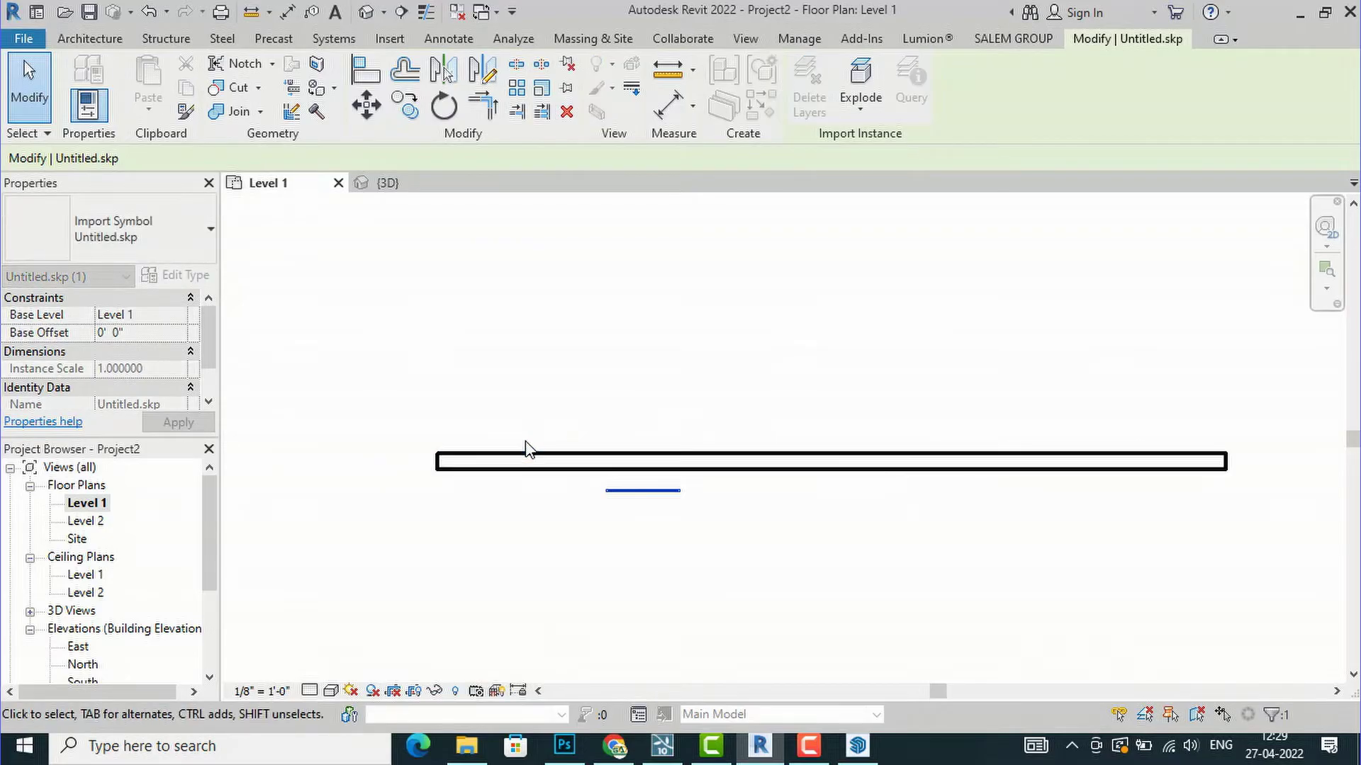
scroll(547, 460, "up", 2)
left_click(674, 533)
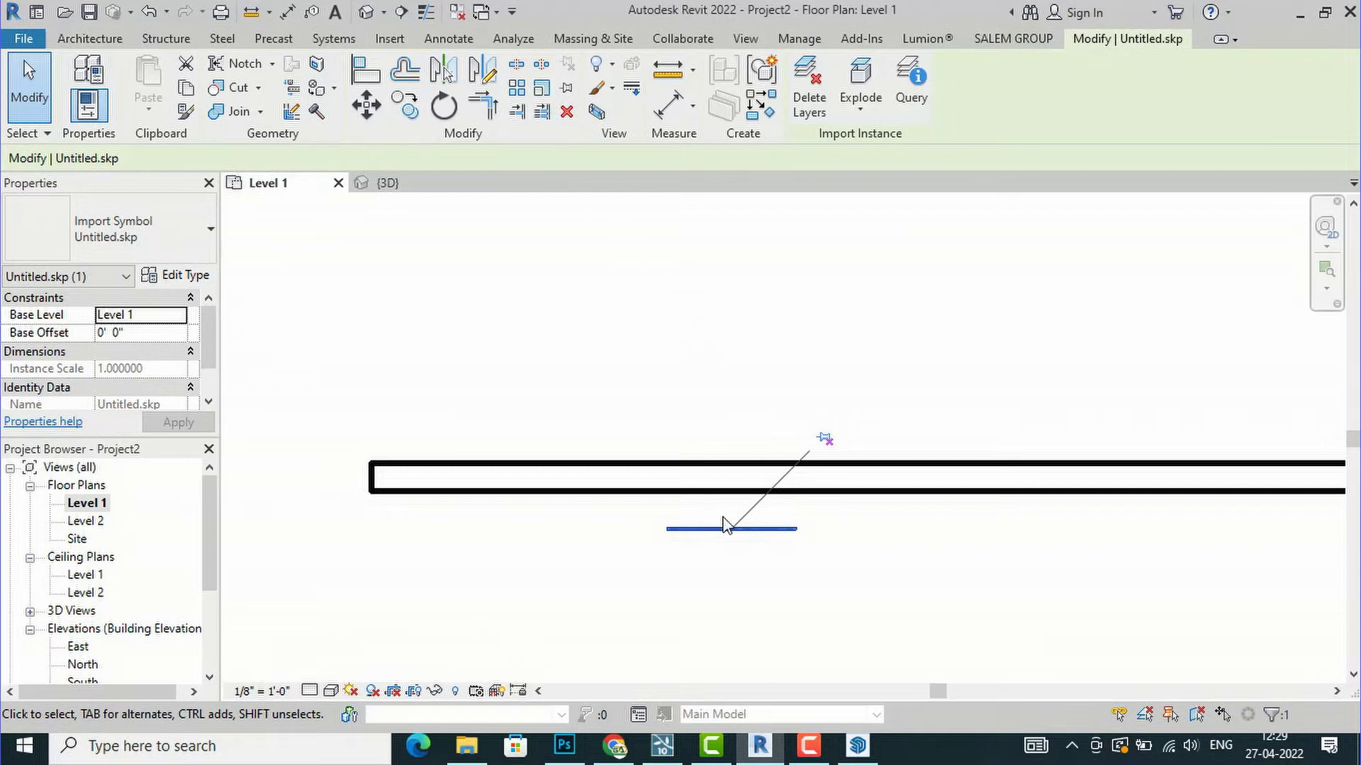
left_click_drag(709, 533, 577, 534)
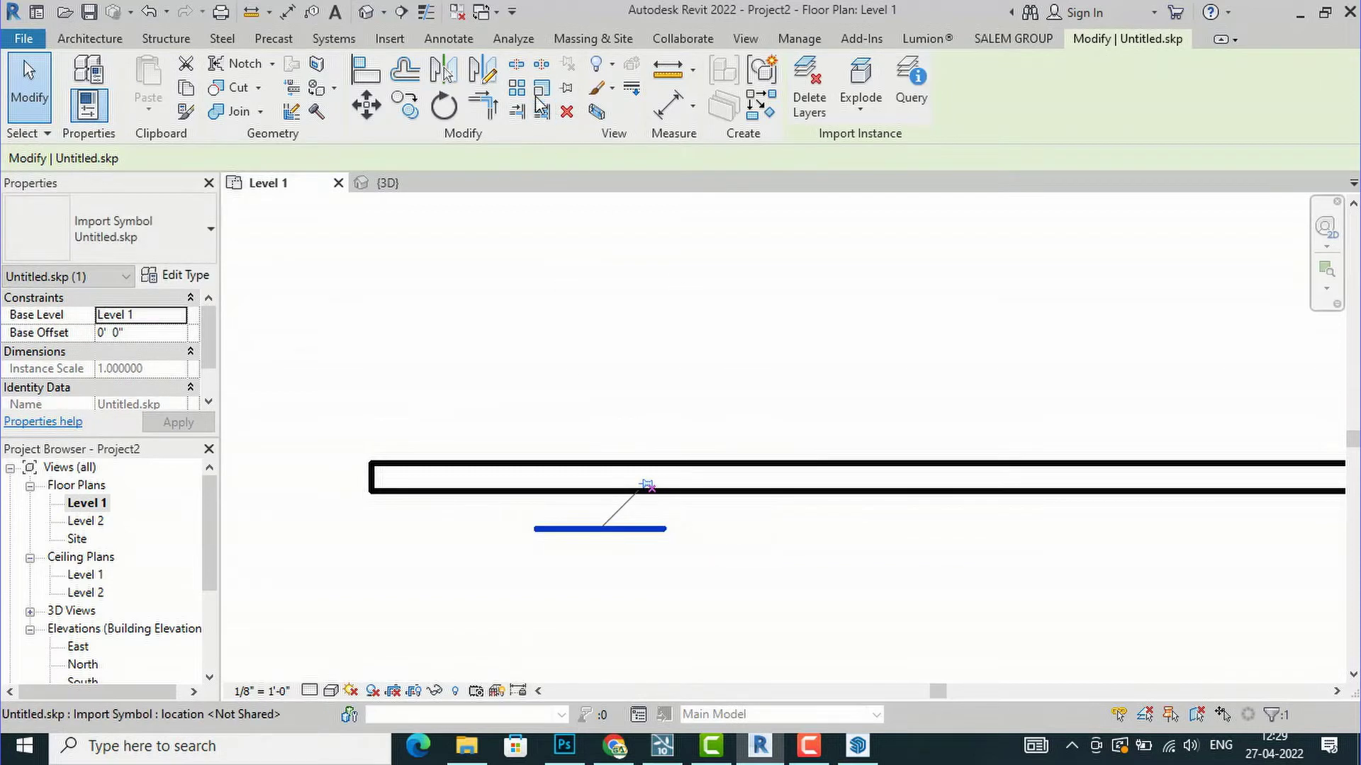
left_click_drag(523, 506, 482, 478)
Show the default 3D view in Wireframe and orbit to face the wall with the jaali.
left_click(541, 568)
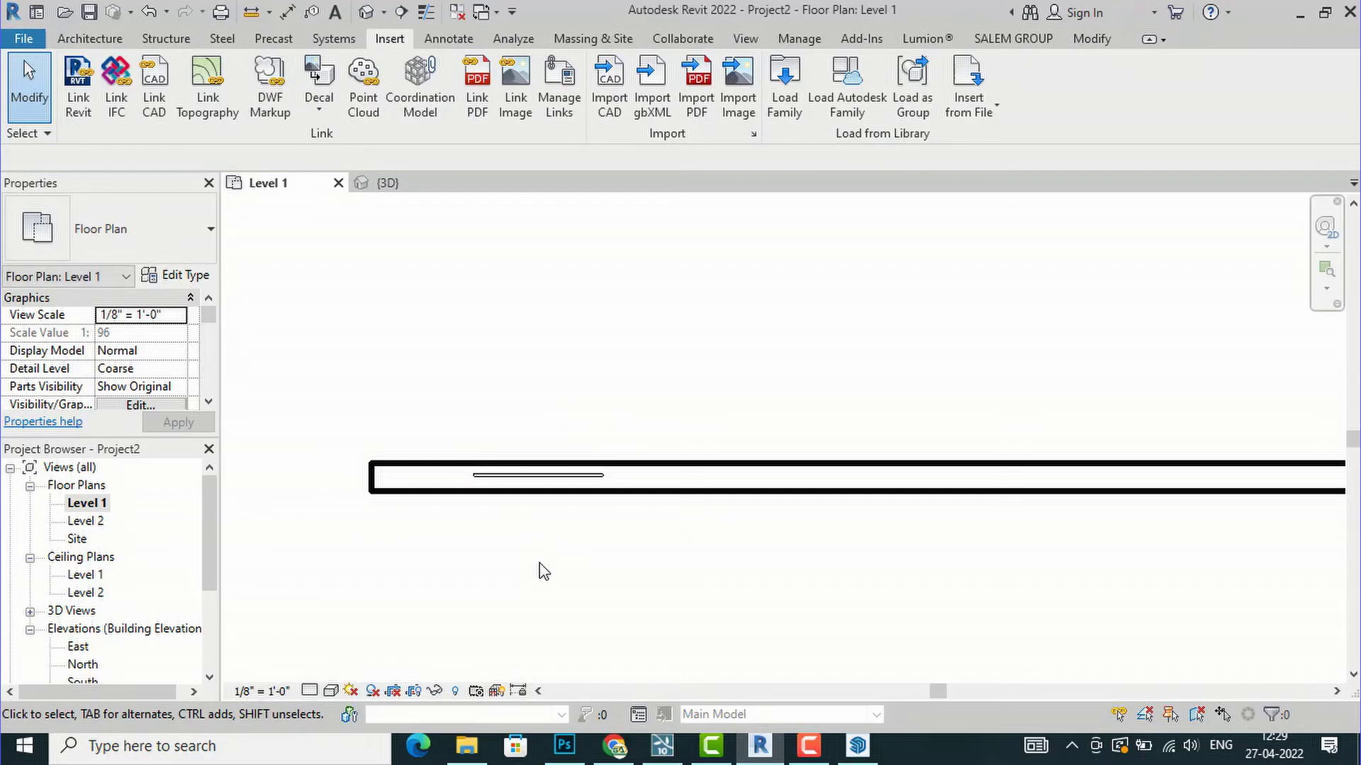
left_click(362, 14)
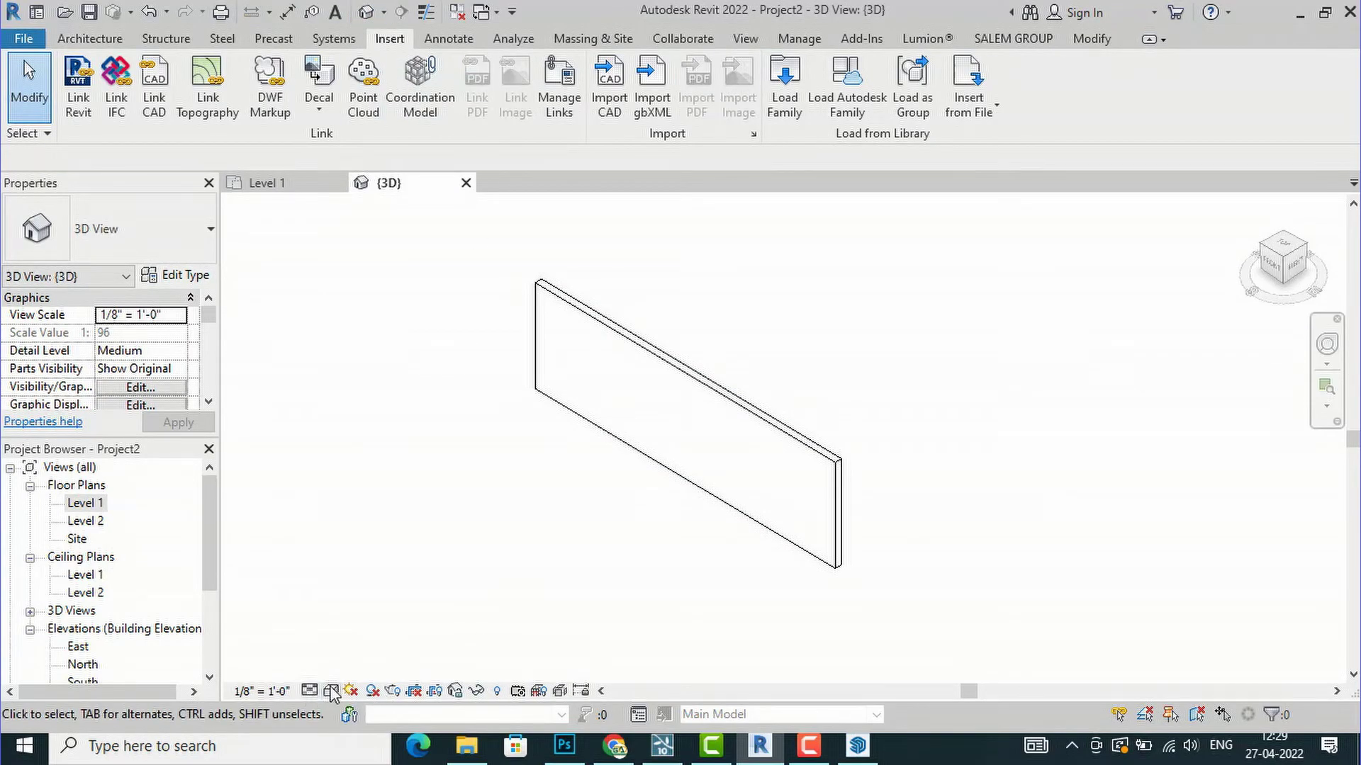
left_click(330, 691)
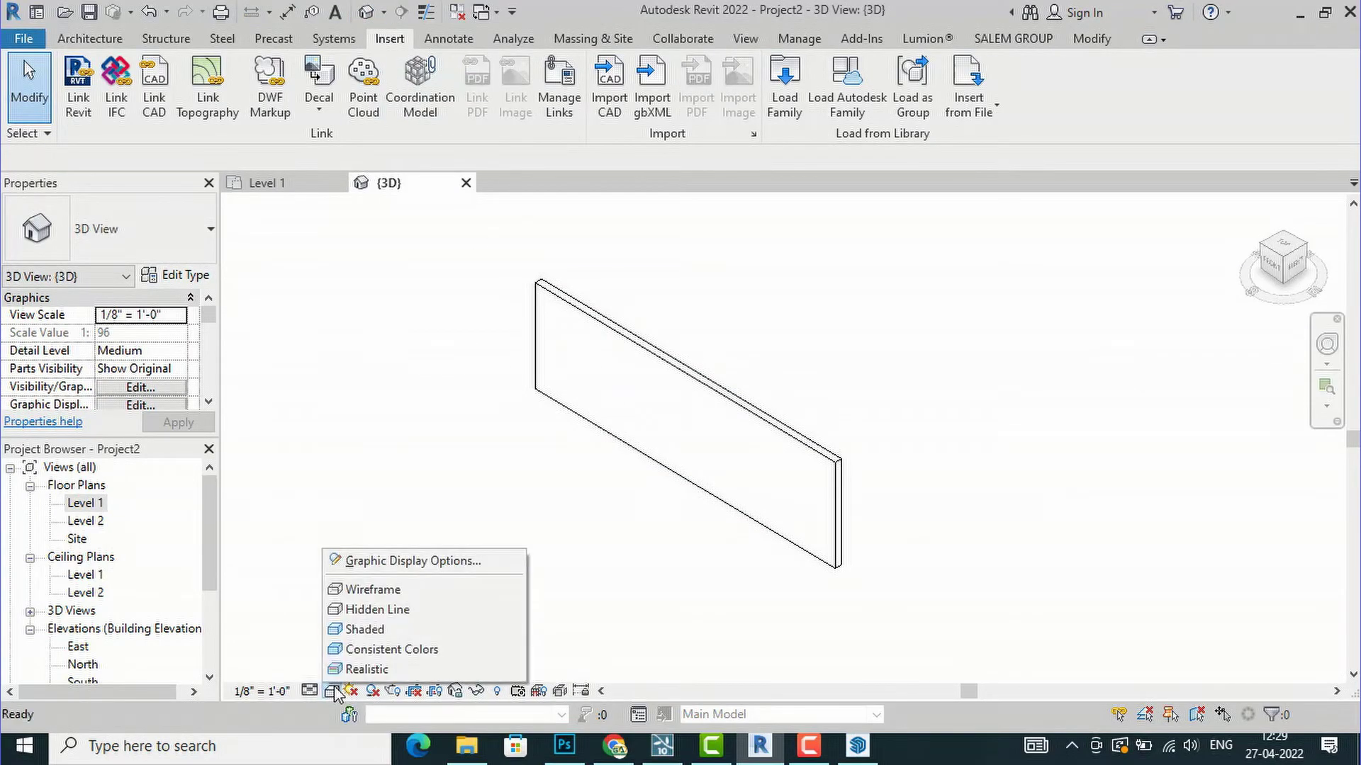
left_click(358, 592)
scroll(575, 414, "up", 2)
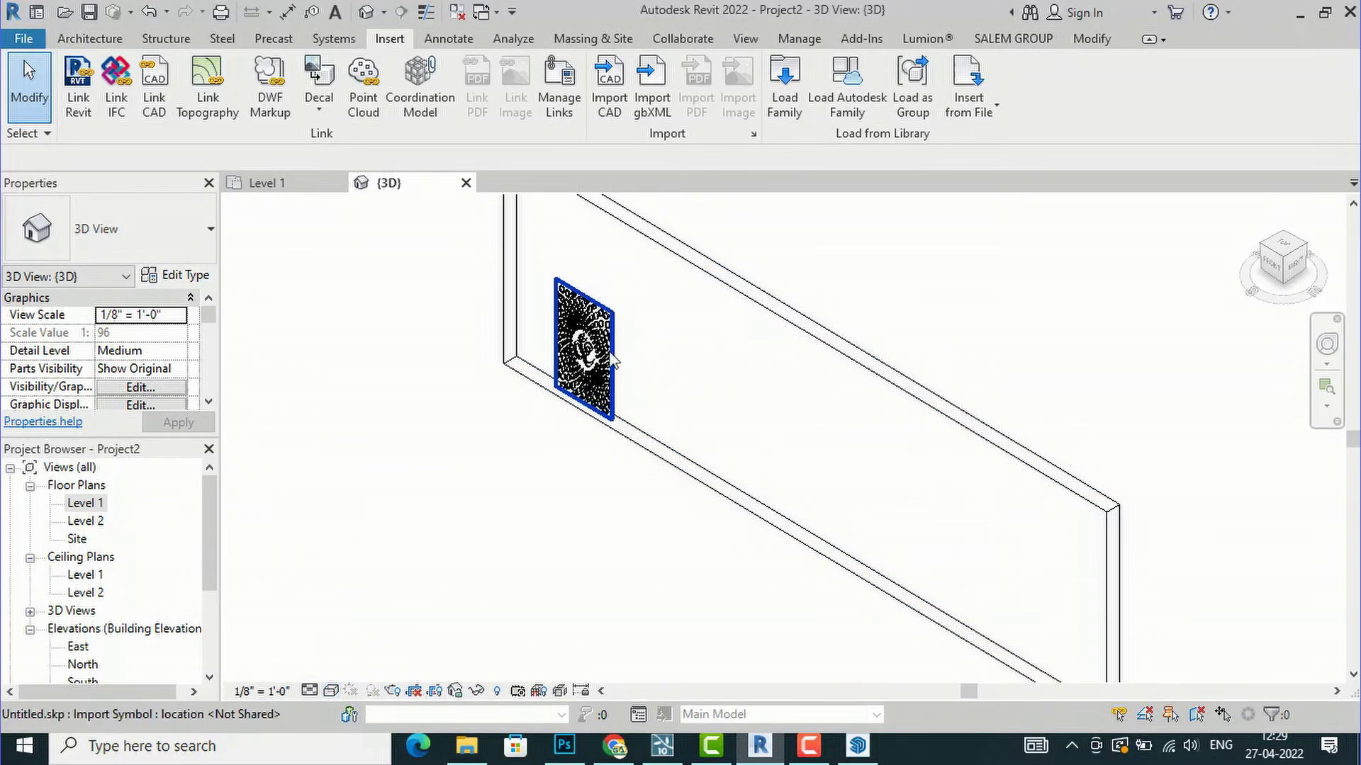
middle_click_drag(1109, 301, 245, 272, "shift")
Select the imported Om jaali panel and drag it higher up the wall face.
scroll(920, 418, "down", 2)
scroll(708, 507, "up", 3)
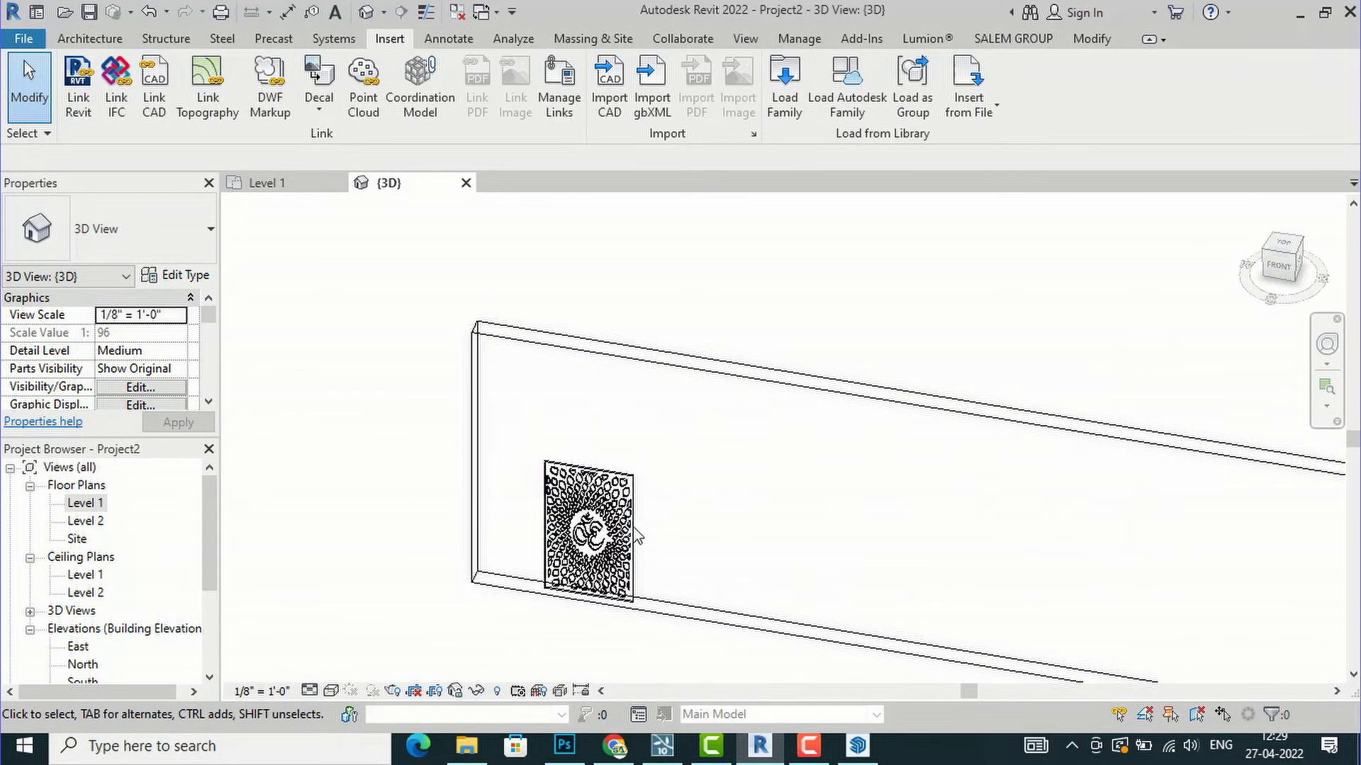
left_click(601, 544)
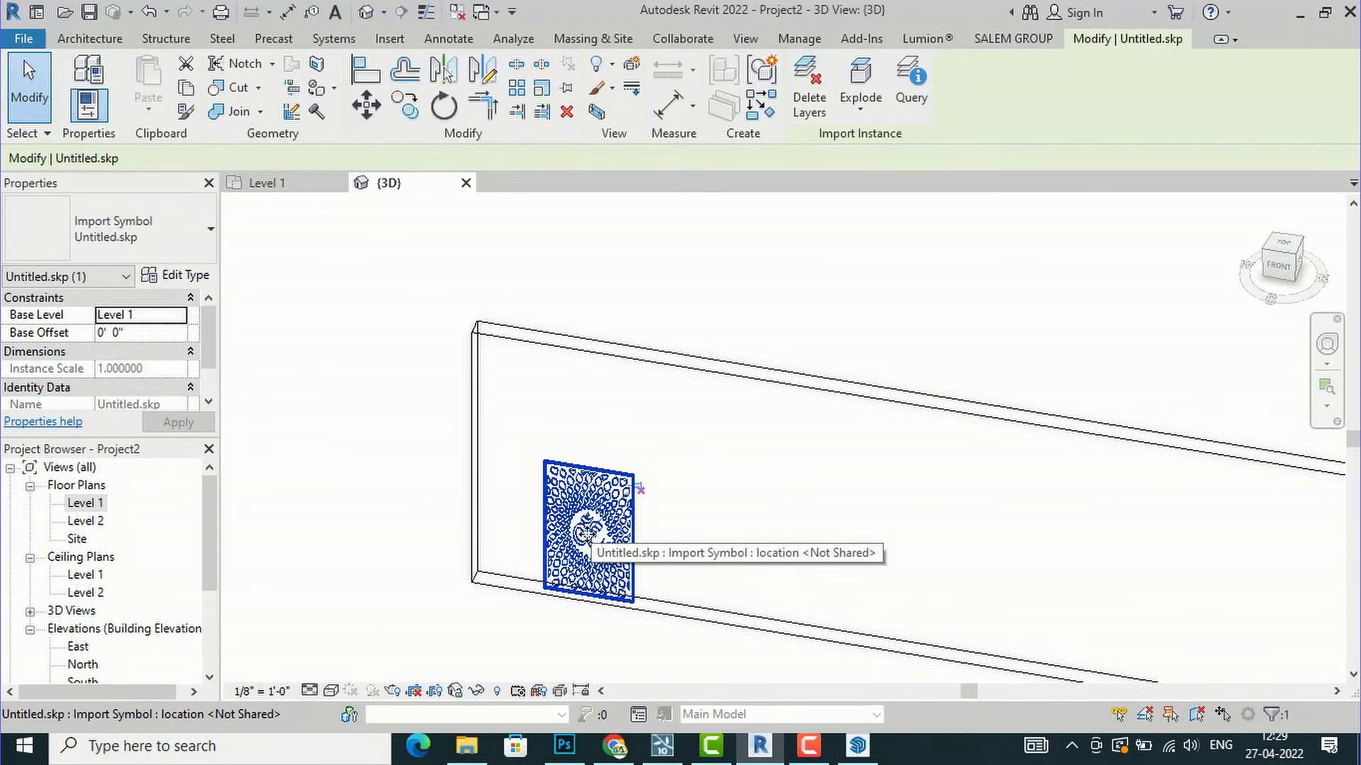
mouse_move(591, 508)
left_mouse_down()
mouse_move(577, 489)
mouse_move(584, 501)
left_mouse_up()
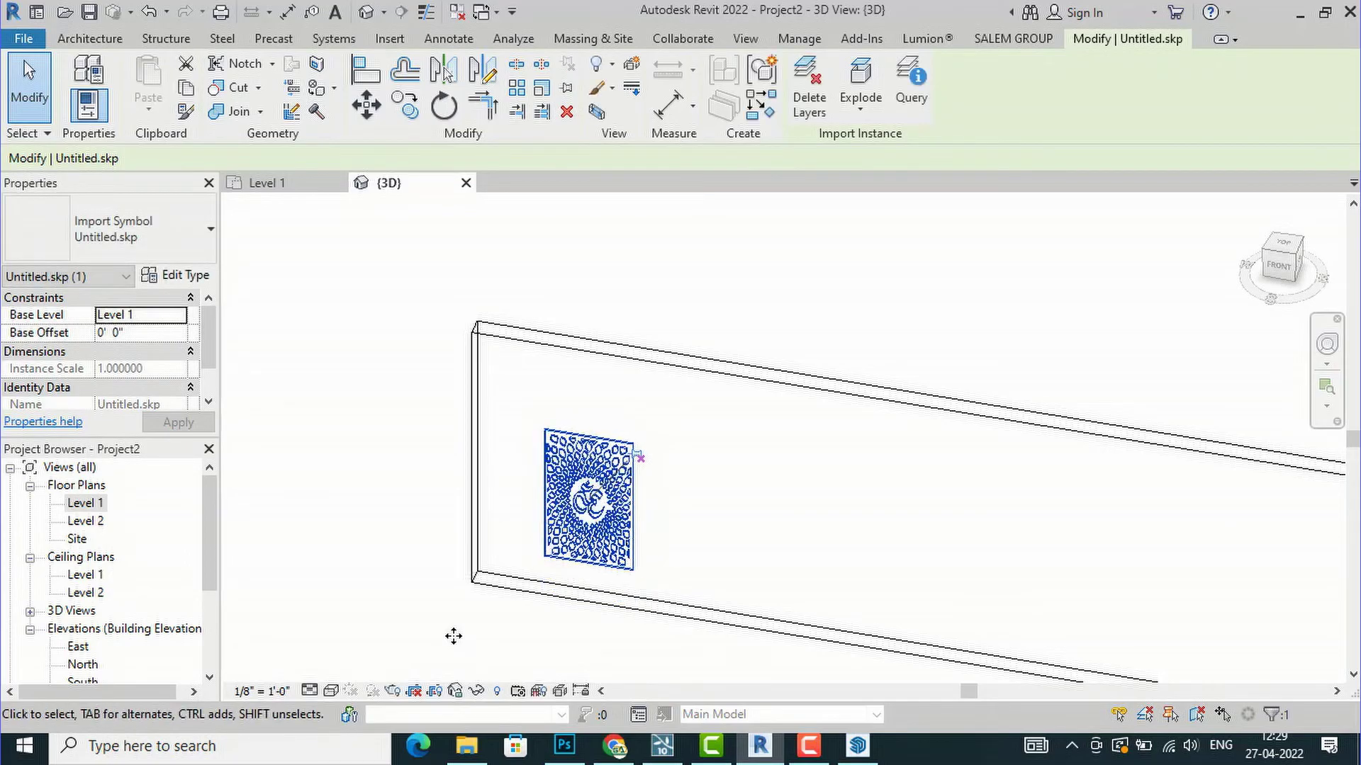
Scale the panel up from its bottom corner by picking a reference height and a larger new height.
left_click(542, 90)
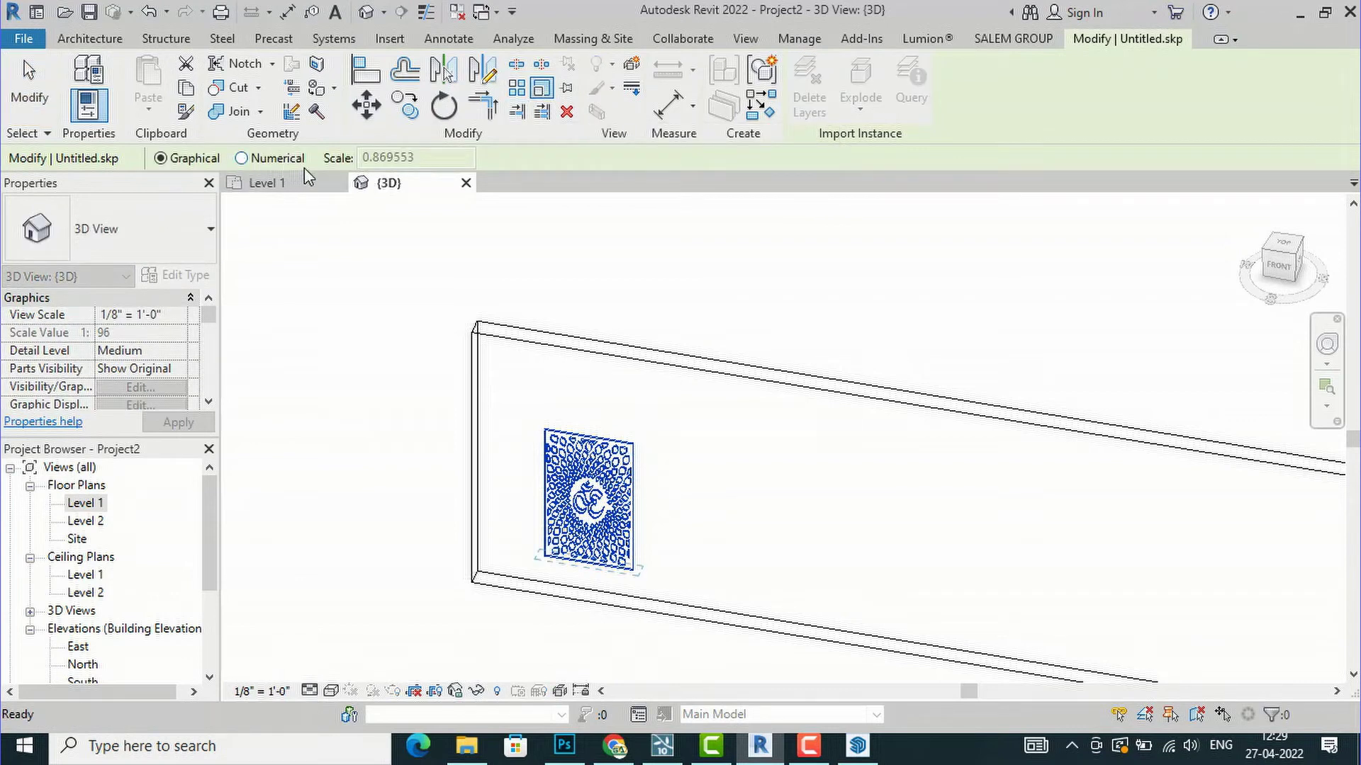
left_click(545, 554)
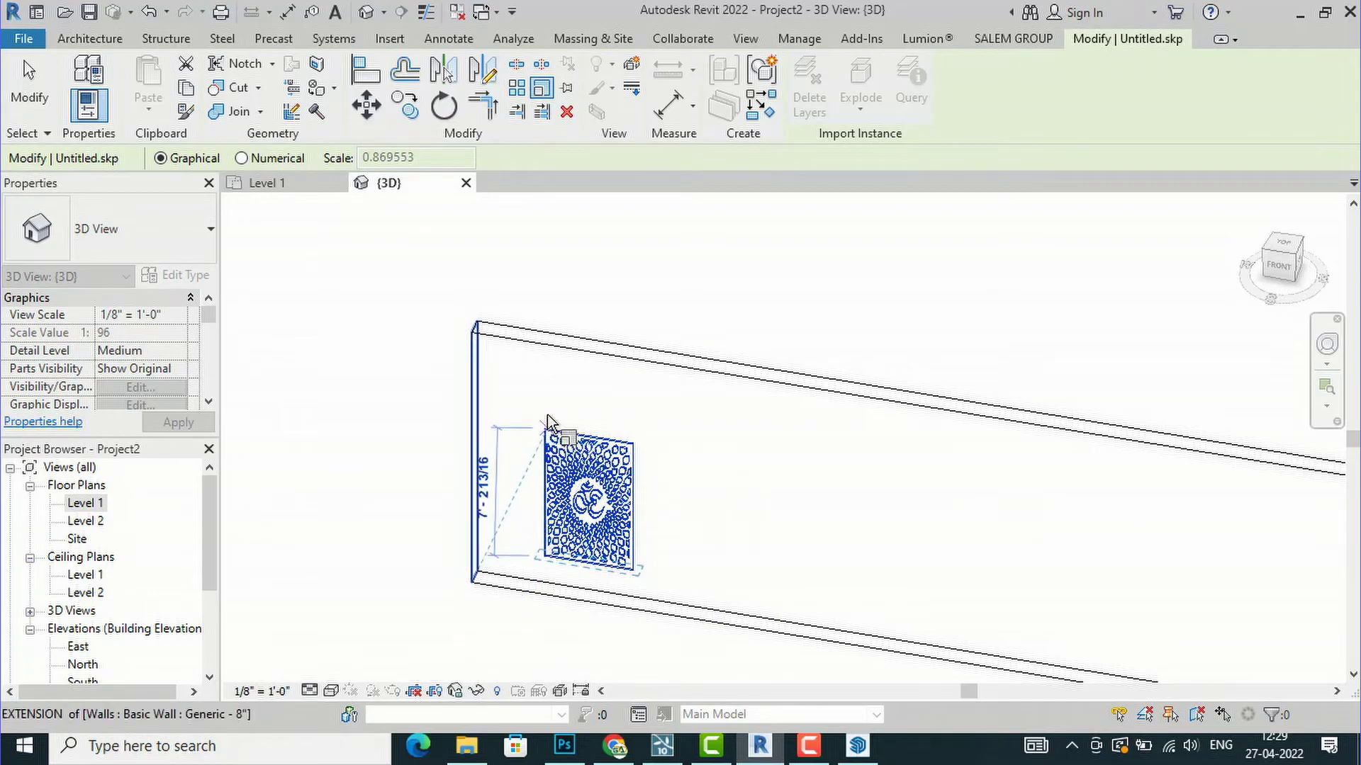
left_click(547, 379)
left_click(545, 386)
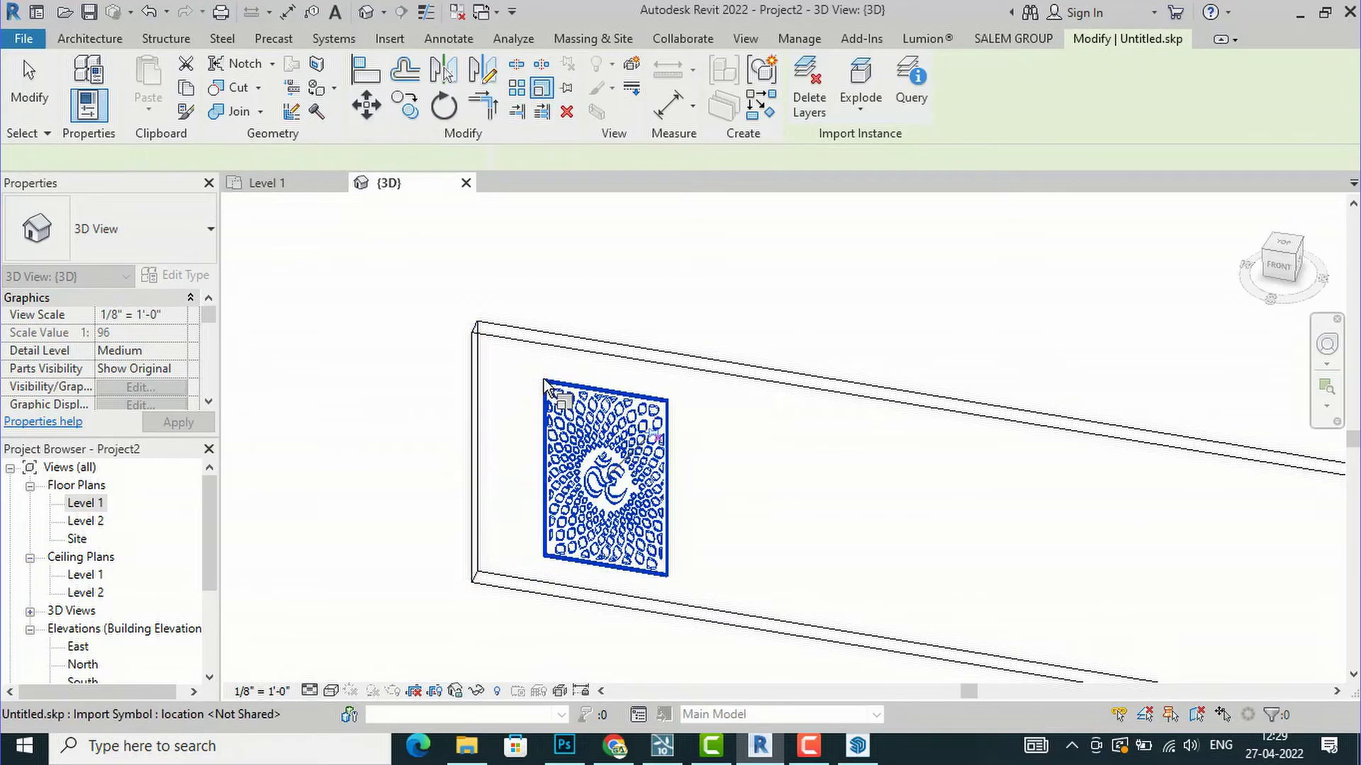
left_click(378, 600)
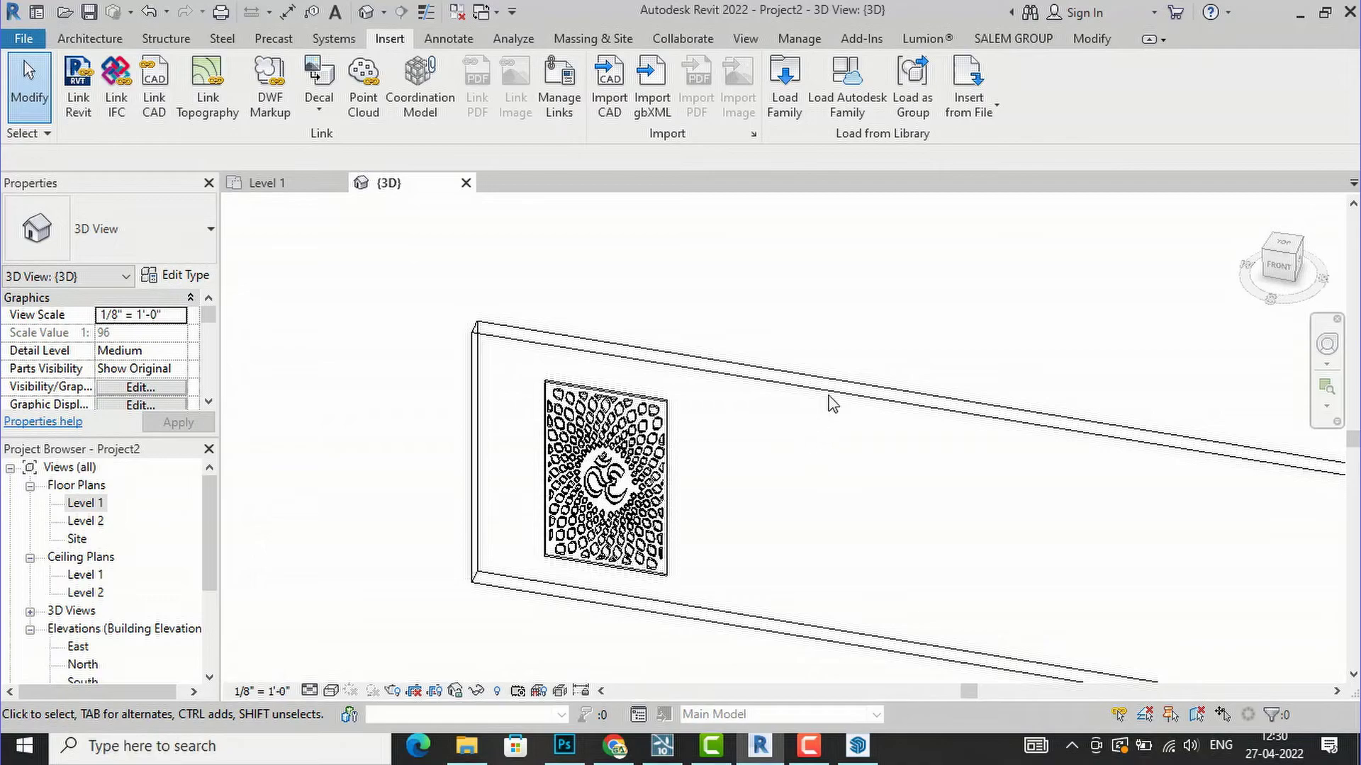
Cut a rectangular wall opening from the panel's corner to the opposite diagonal corner.
left_click(89, 38)
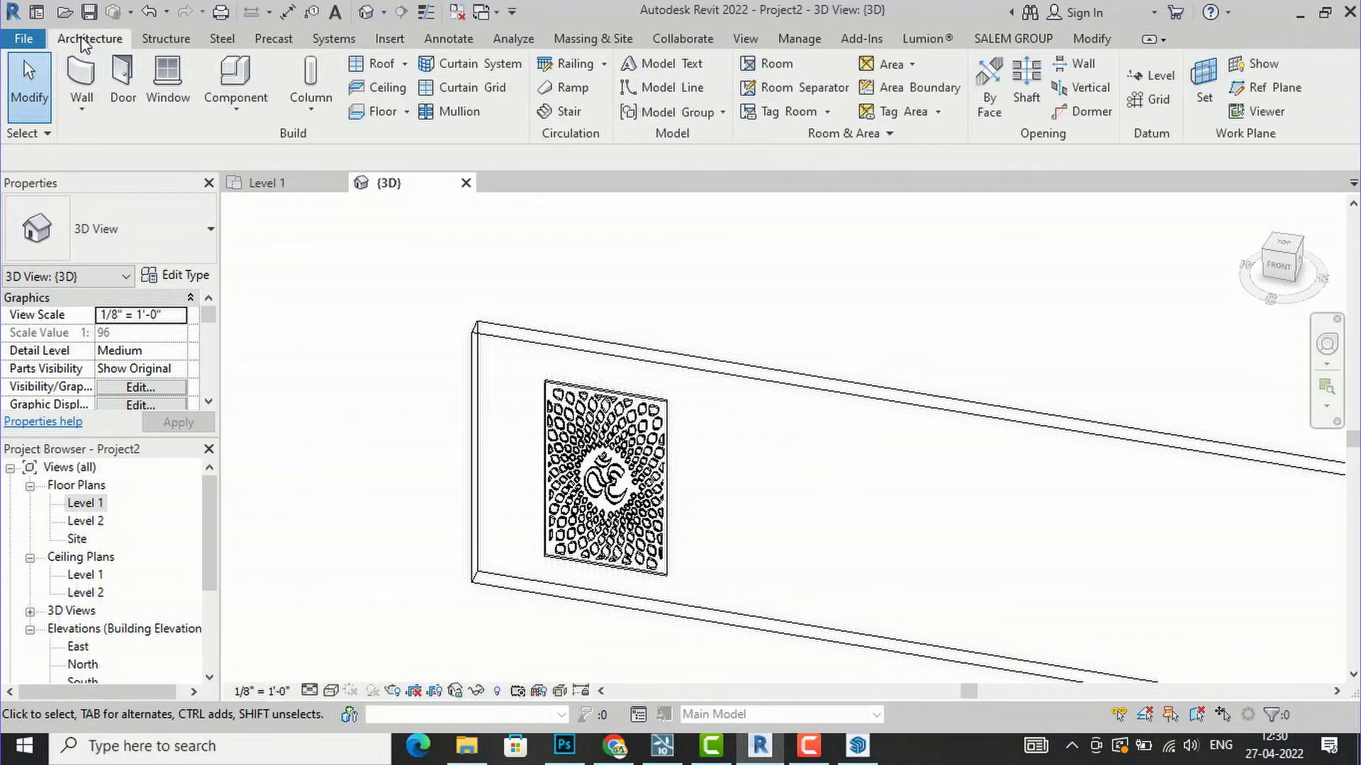
left_click(1090, 69)
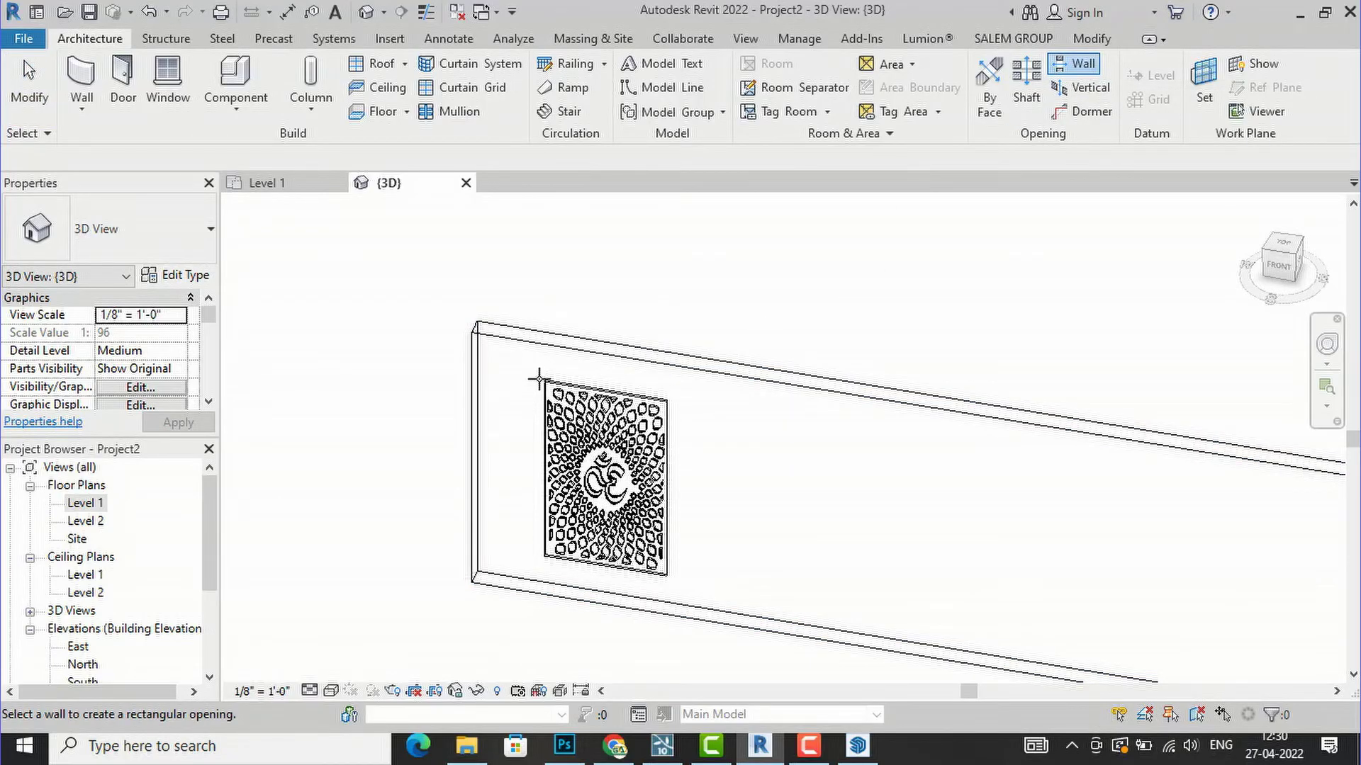
key("Escape")
key("Escape")
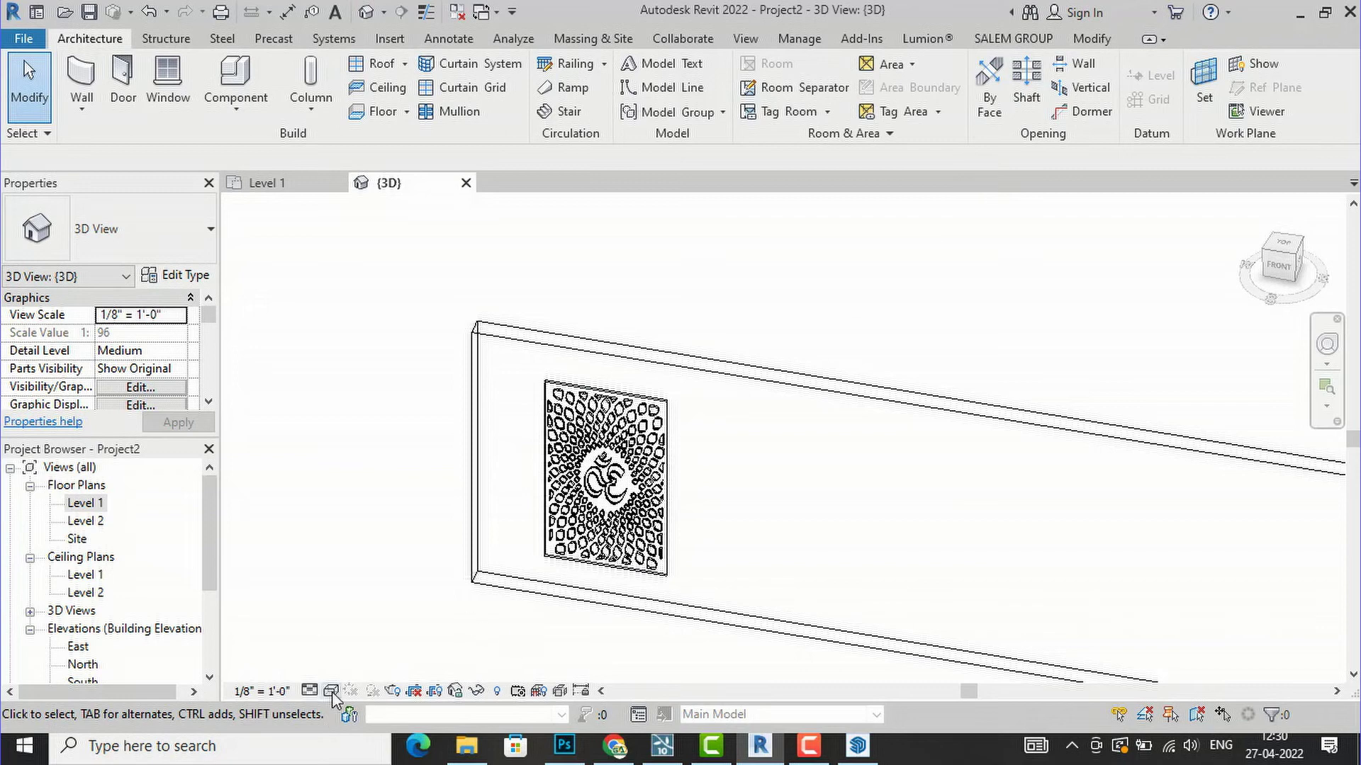
left_click(1067, 64)
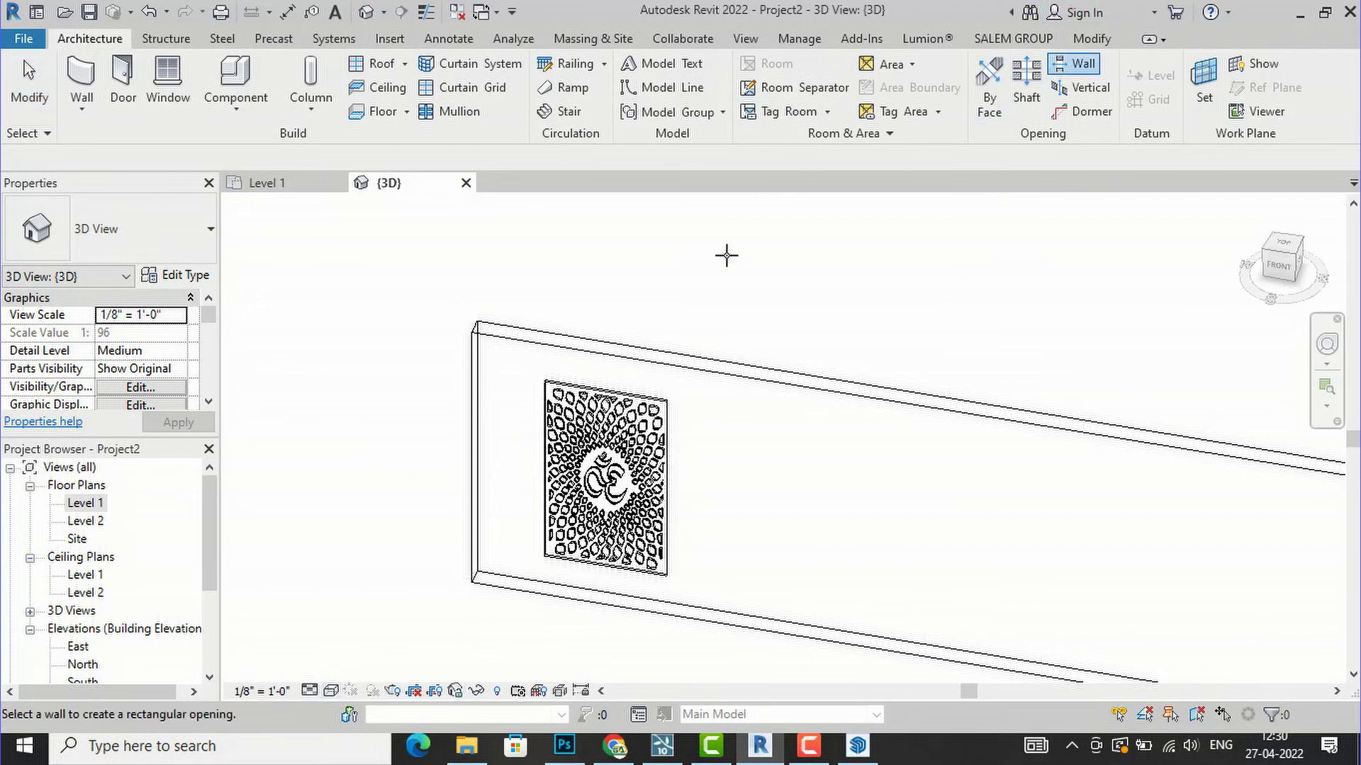
left_click(543, 344)
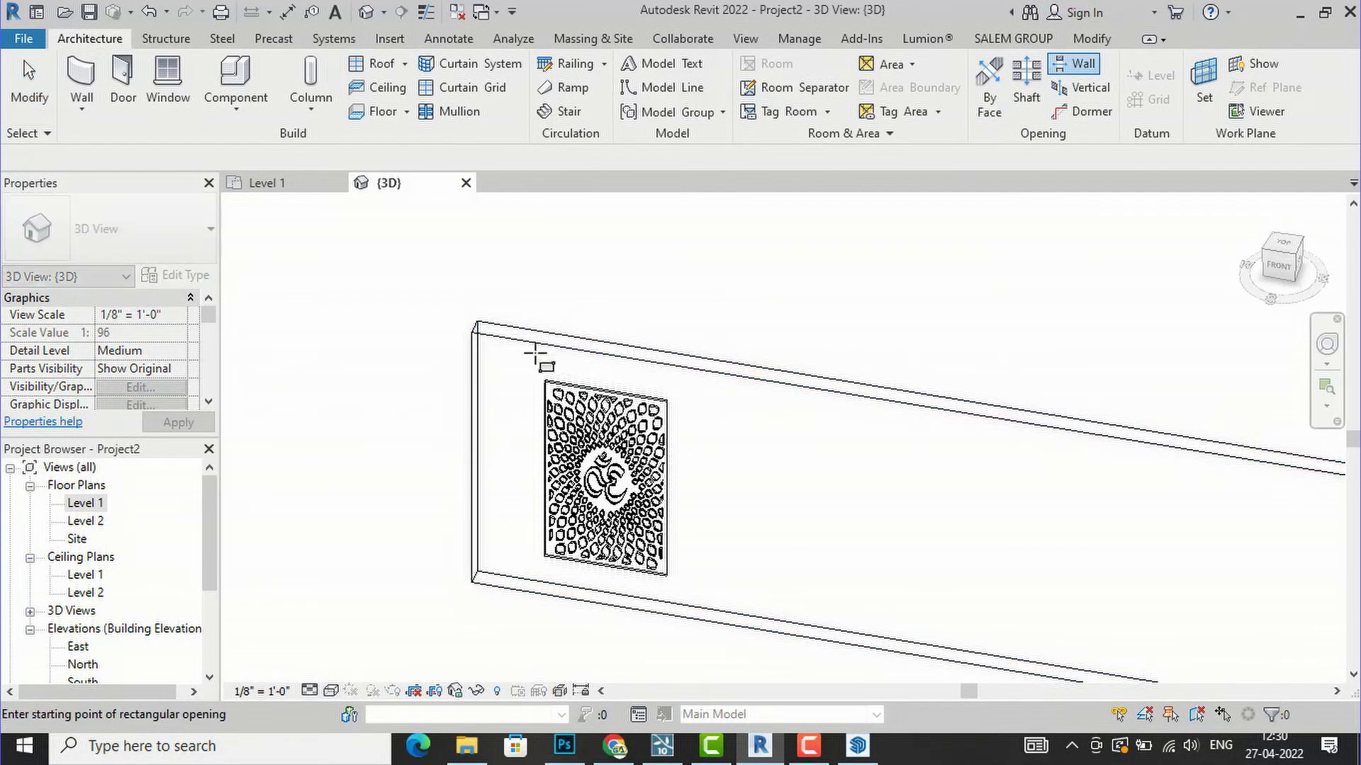
left_click(549, 388)
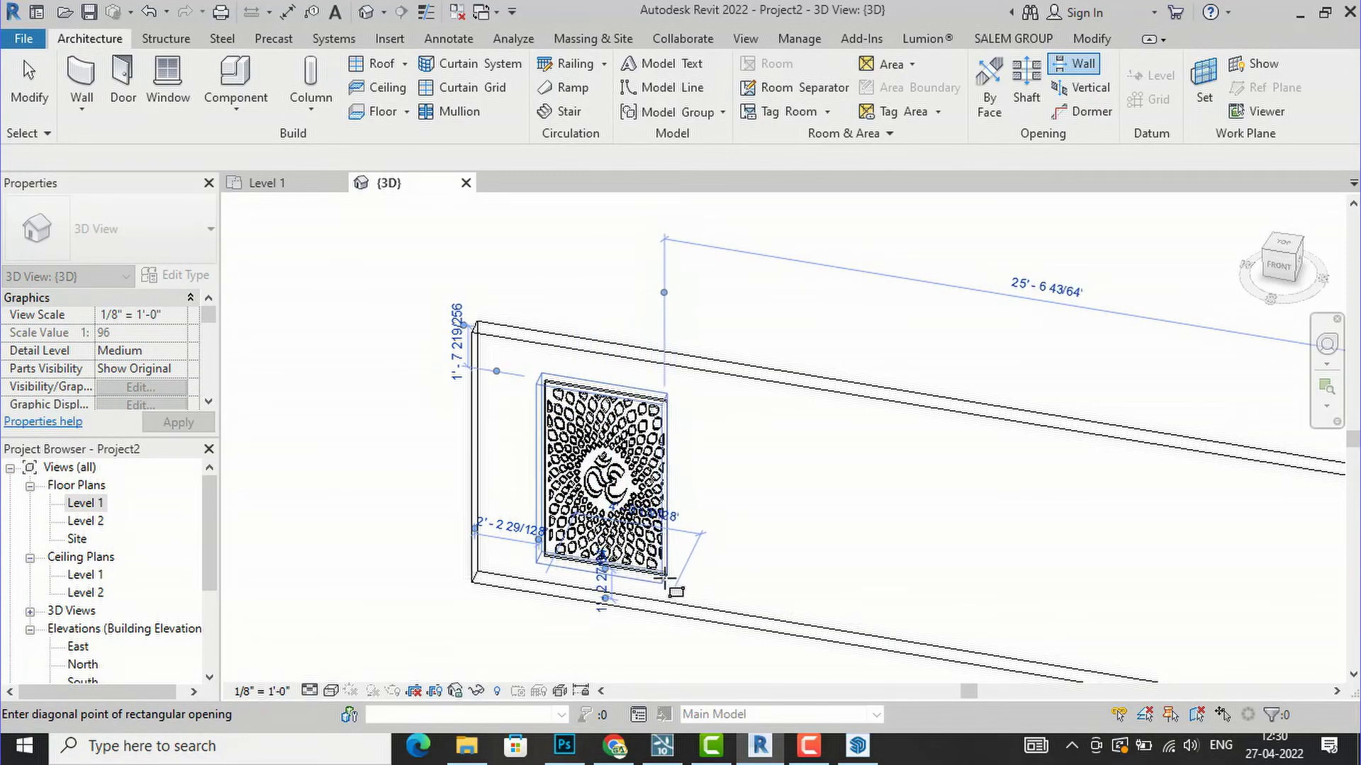
left_click(673, 579)
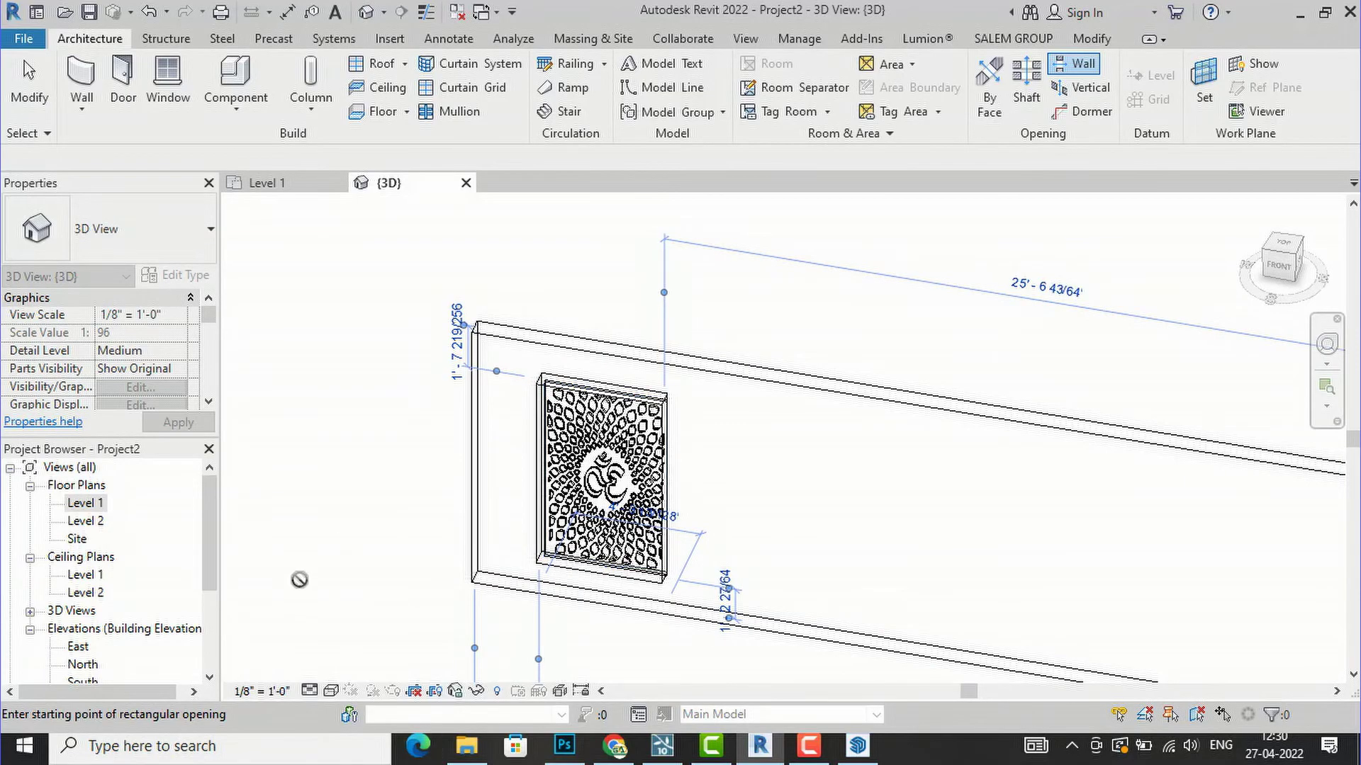
key("Escape")
key("Escape")
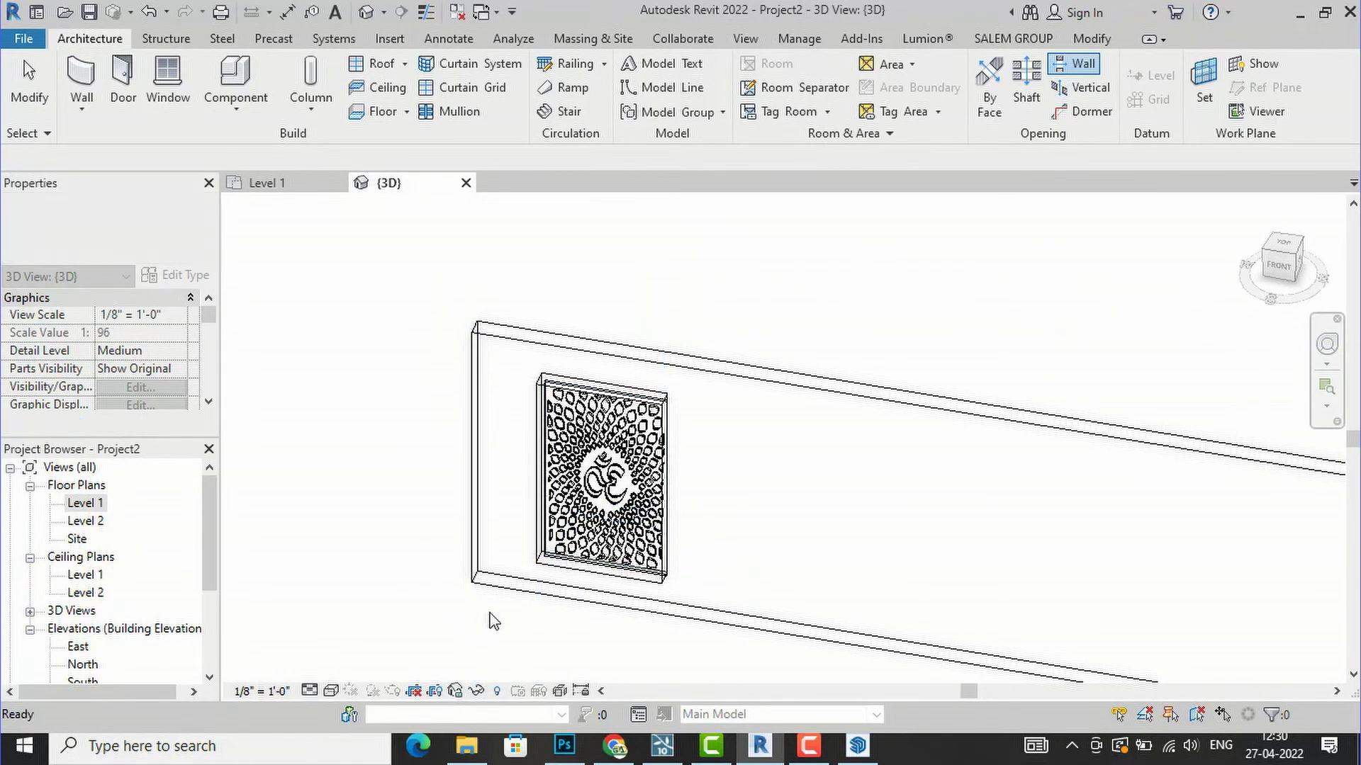
Switch the 3D view to the Realistic visual style.
left_click(331, 691)
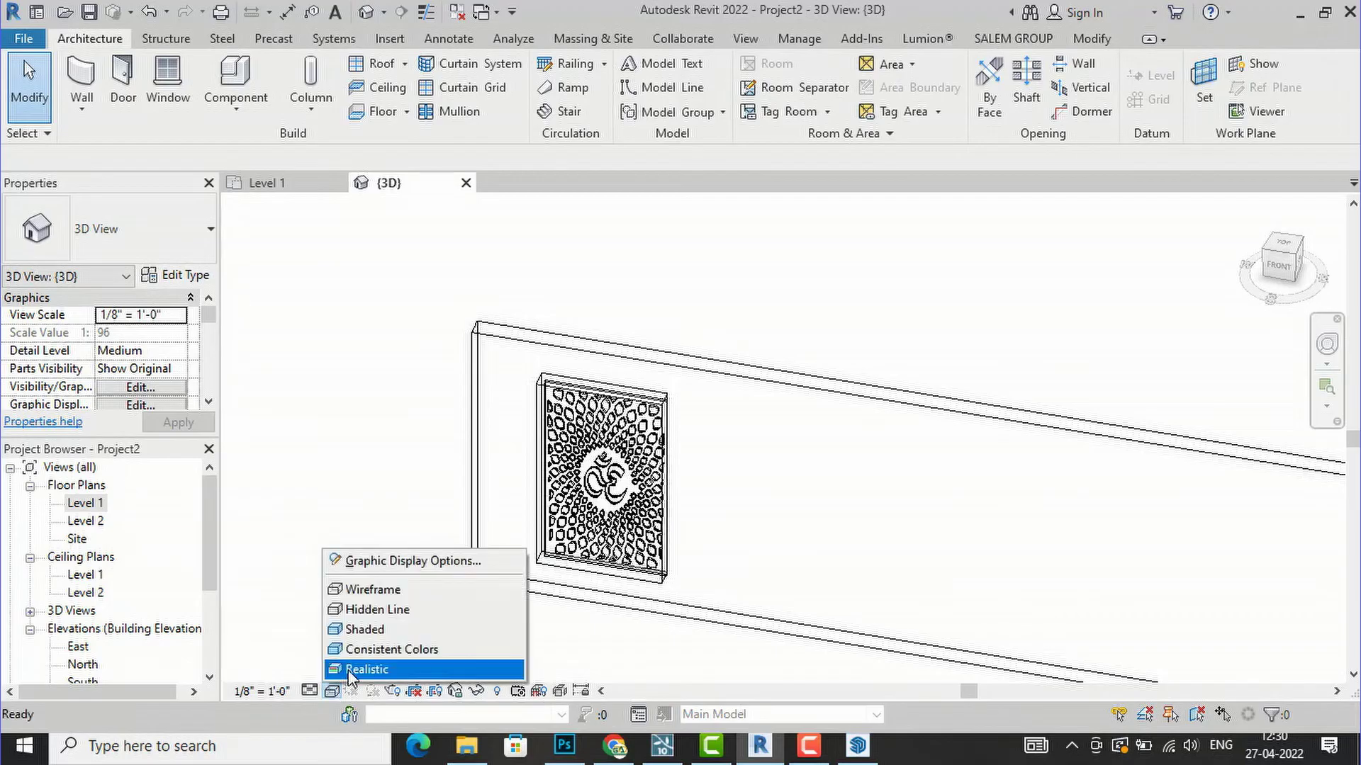
left_click(349, 677)
middle_click_drag(567, 496, 740, 343, "shift")
scroll(698, 307, "down", 3)
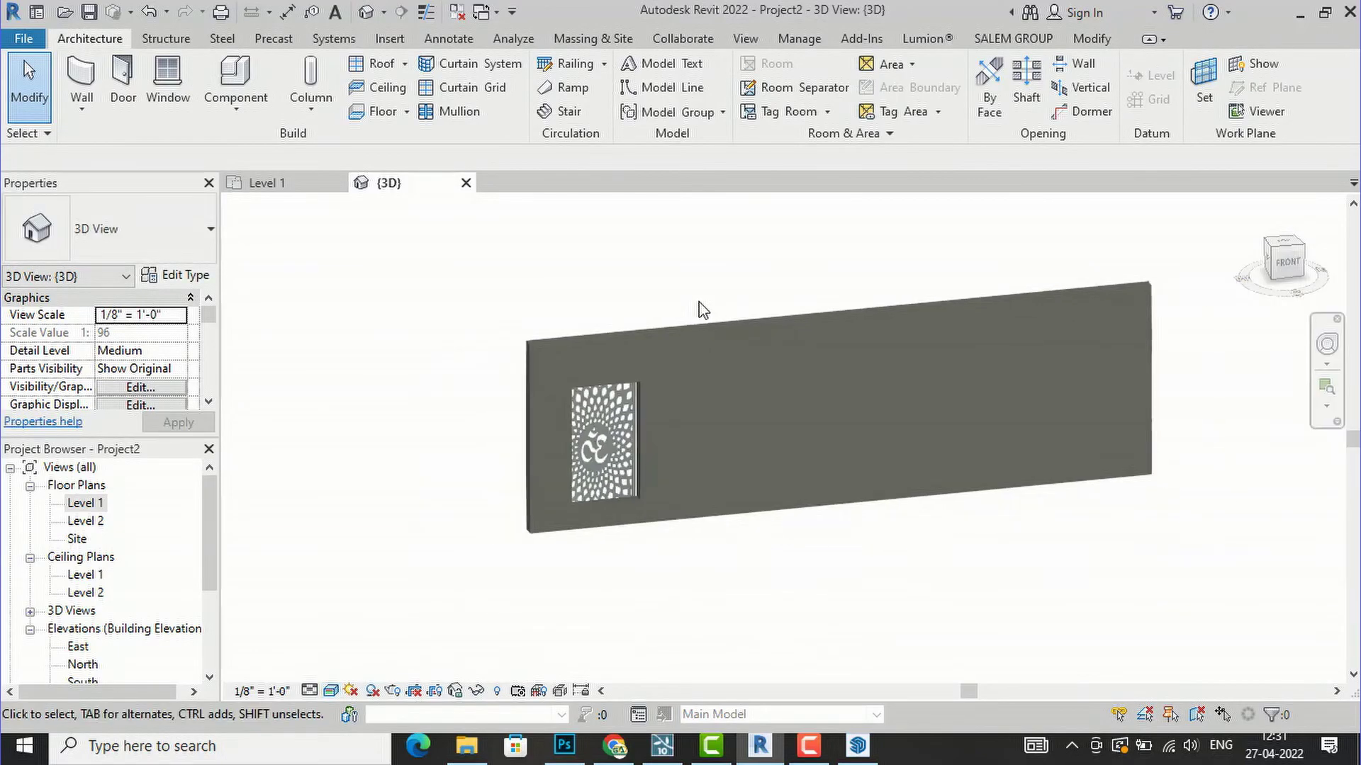
Frame the wall at an angle starting from the ViewCube front view, then return to SketchUp.
left_click(1286, 262)
middle_click_drag(1205, 275, 1127, 255, "shift")
scroll(751, 209, "up", 3)
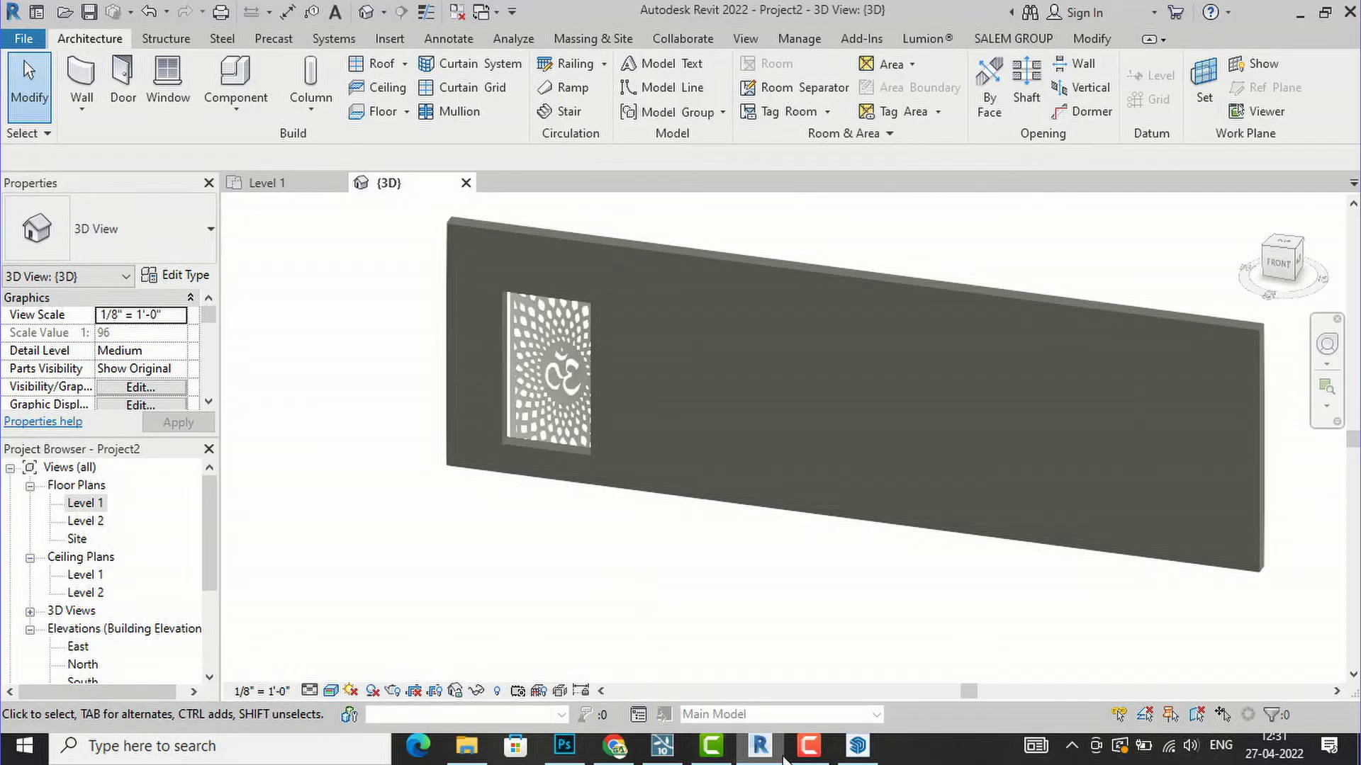
left_click(859, 747)
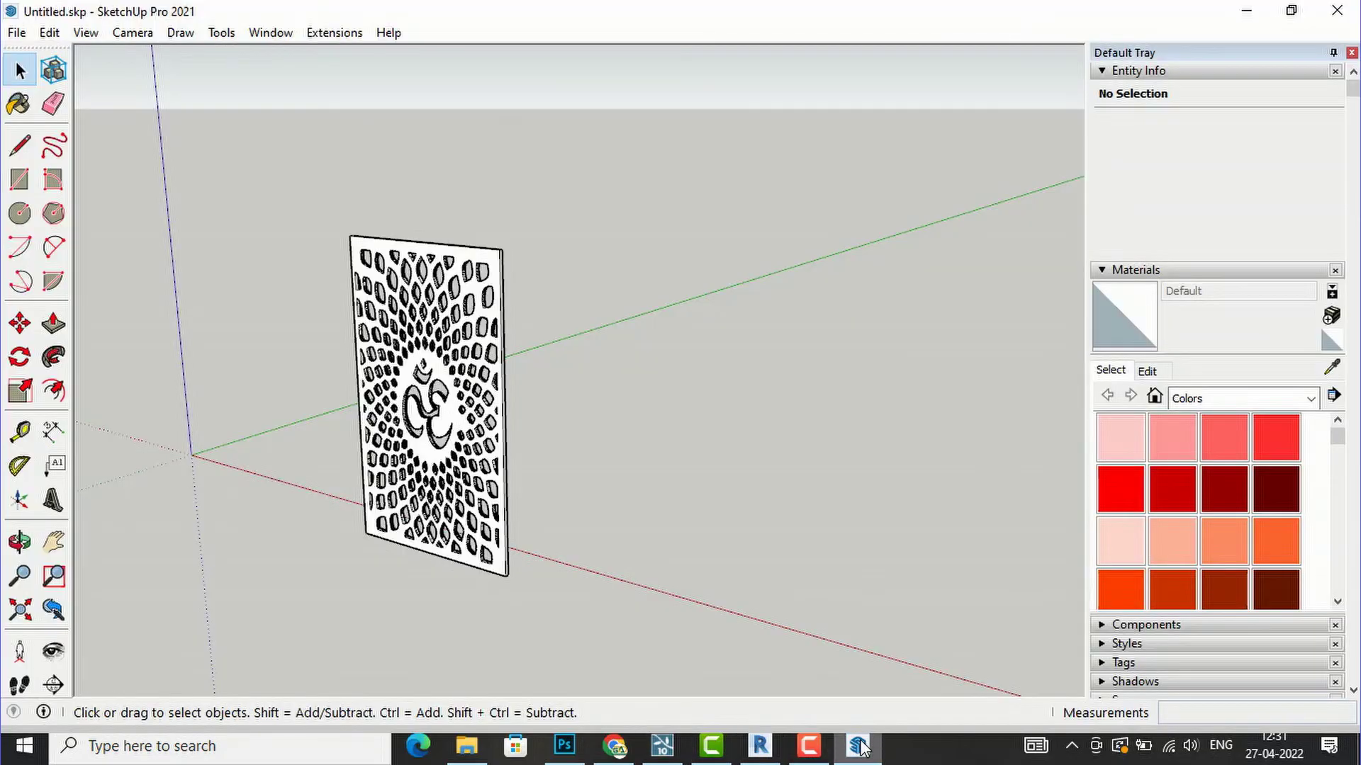
Open the 3D Warehouse from the Window menu and search for 'jaali' instead of 'om'.
left_click(270, 34)
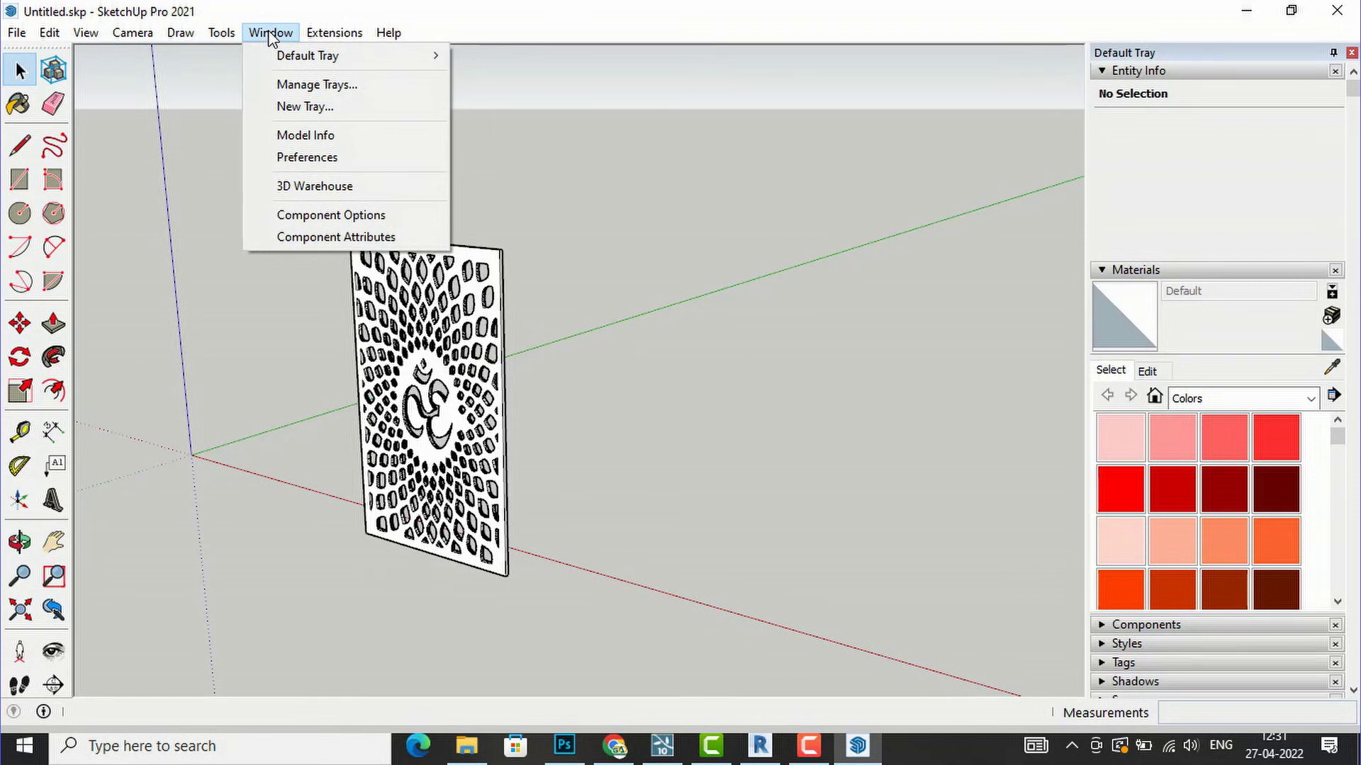
left_click(305, 188)
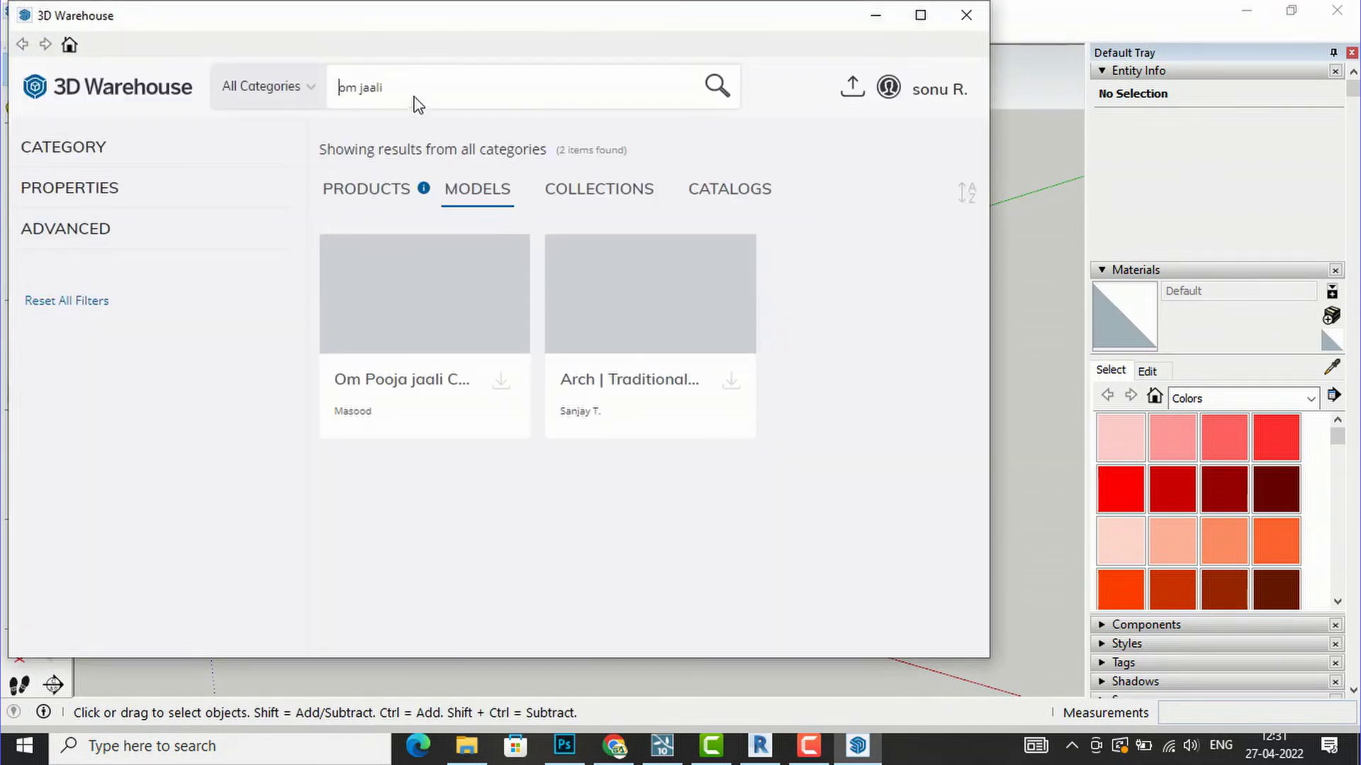
left_click_drag(357, 87, 327, 85)
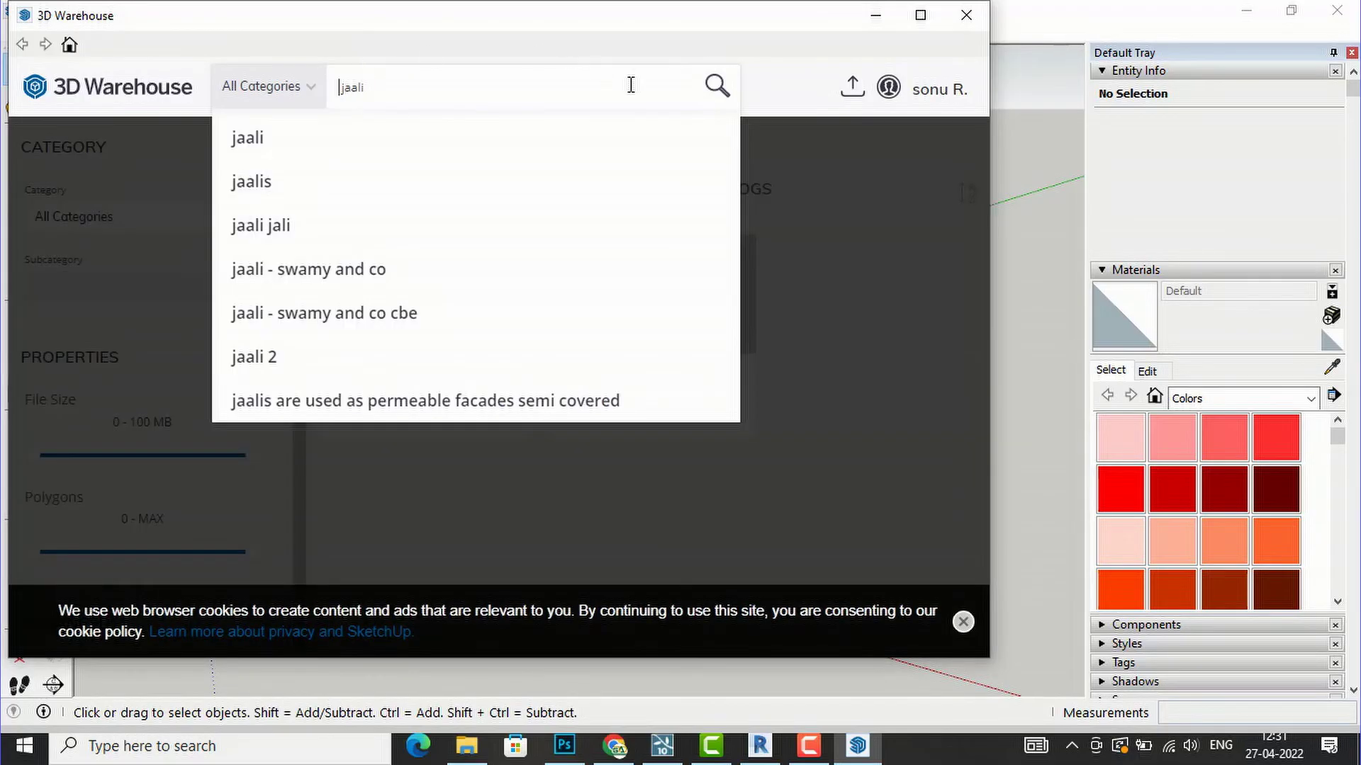
left_click(285, 160)
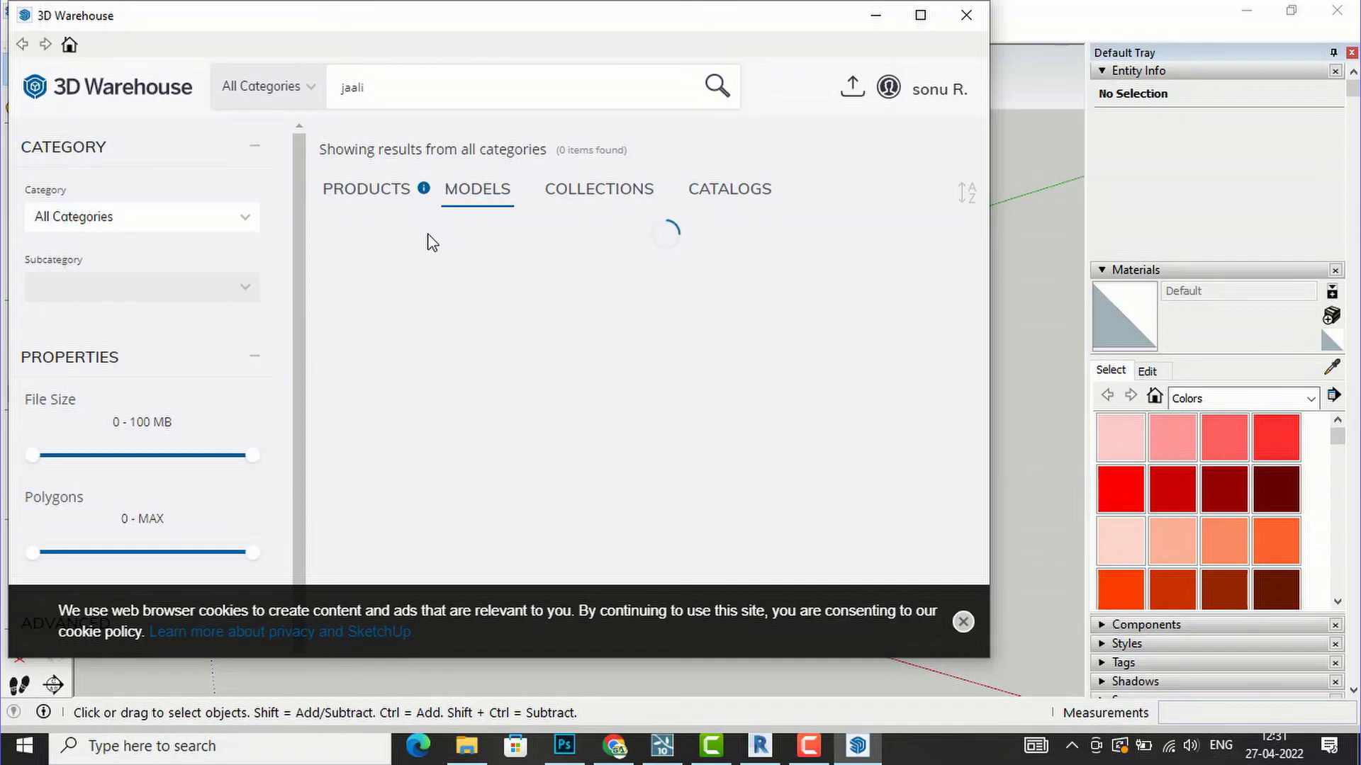
Scroll through the jaali model results, such as Brick Jaali and CNC JAALI.
scroll(674, 297, "down", 1)
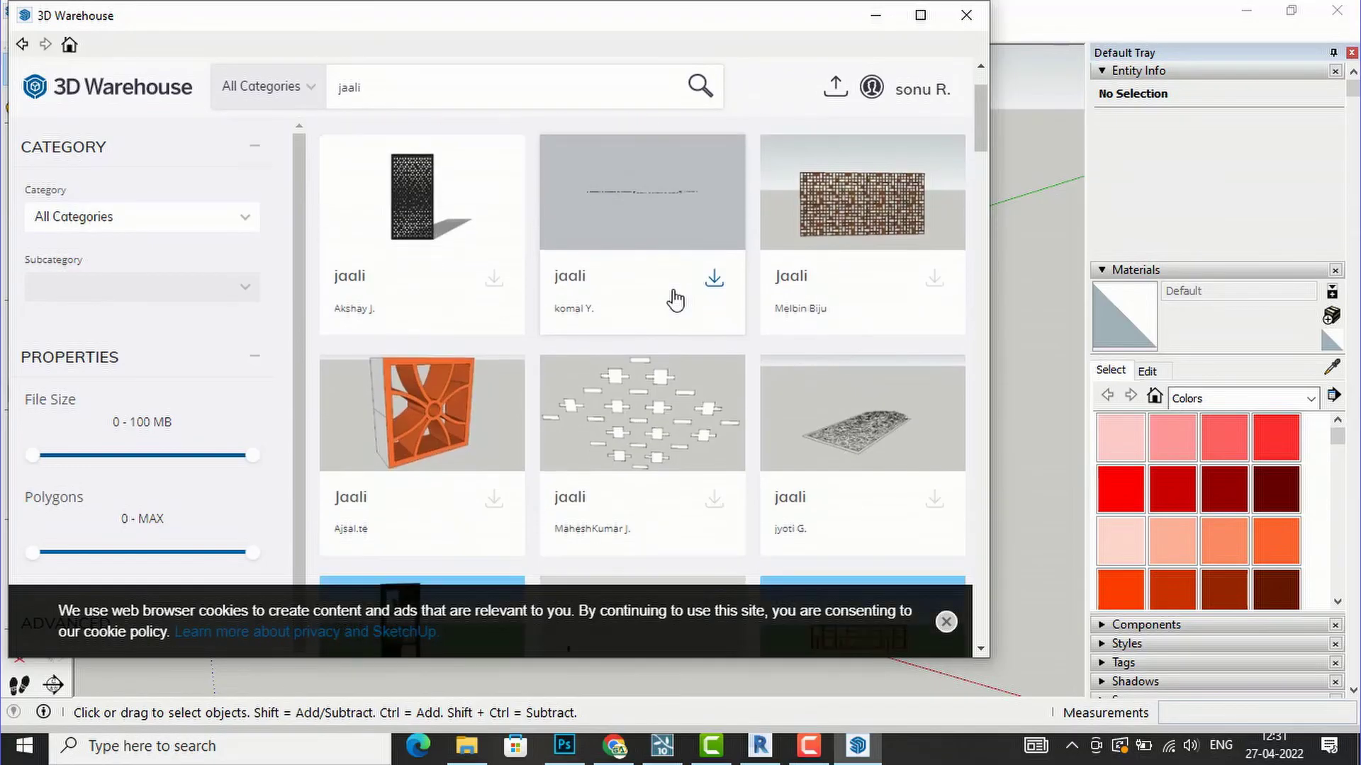
scroll(903, 257, "down", 6)
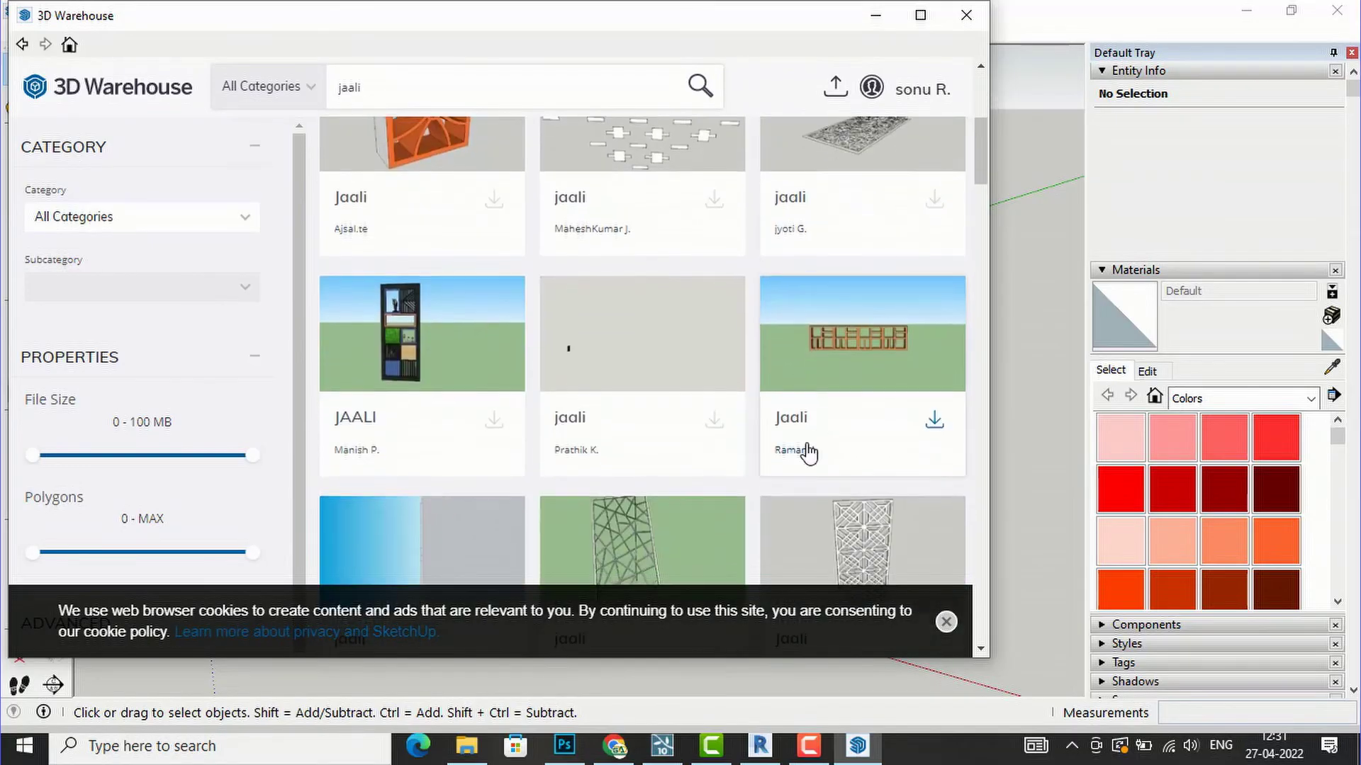
scroll(777, 343, "down", 3)
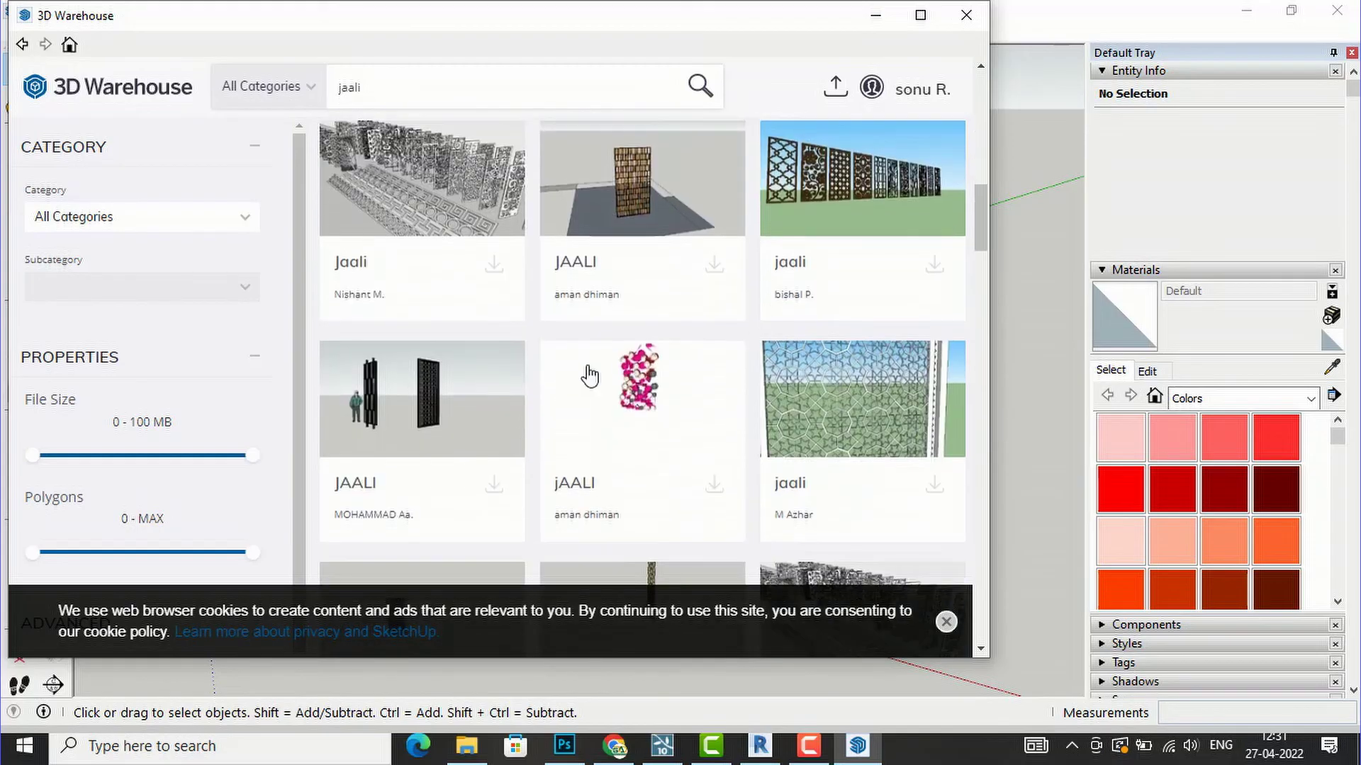
scroll(718, 445, "down", 5)
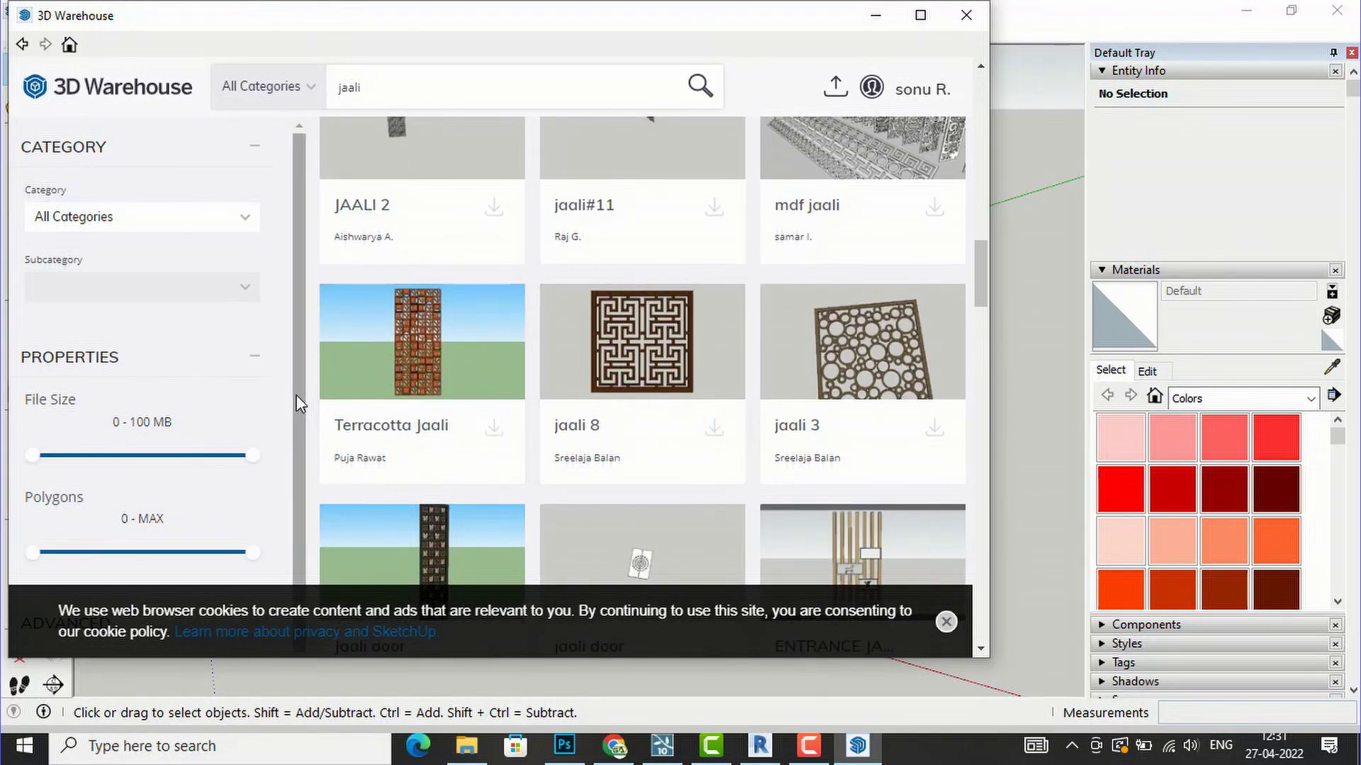
scroll(572, 446, "down", 3)
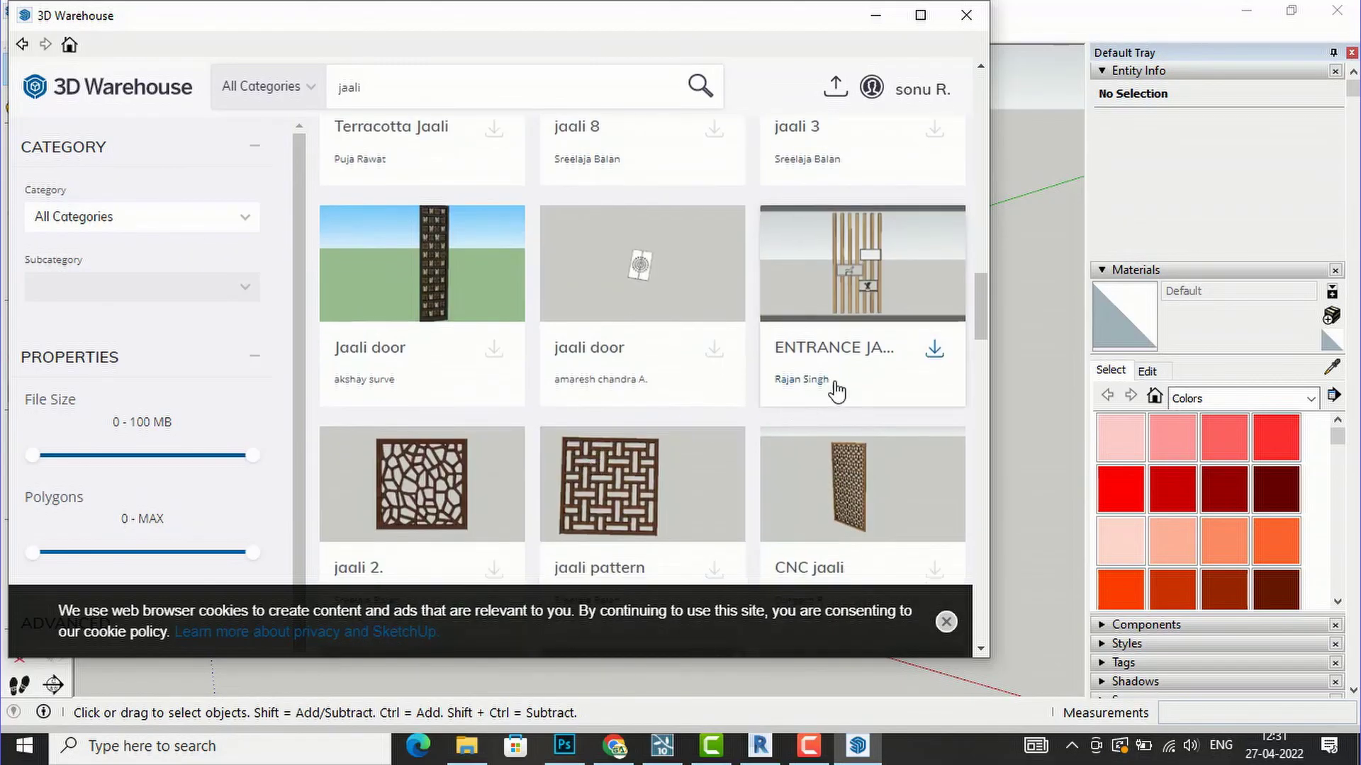
scroll(826, 395, "down", 1)
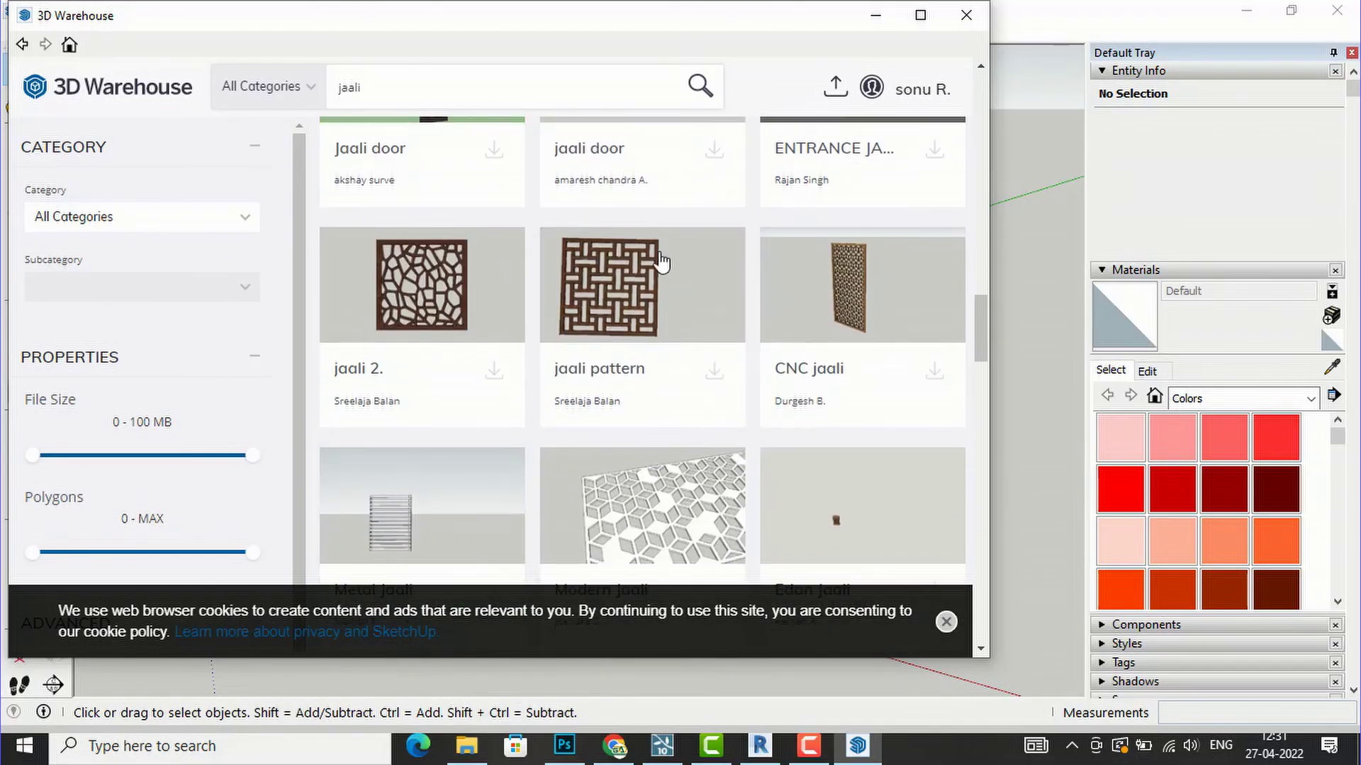
scroll(565, 281, "down", 5)
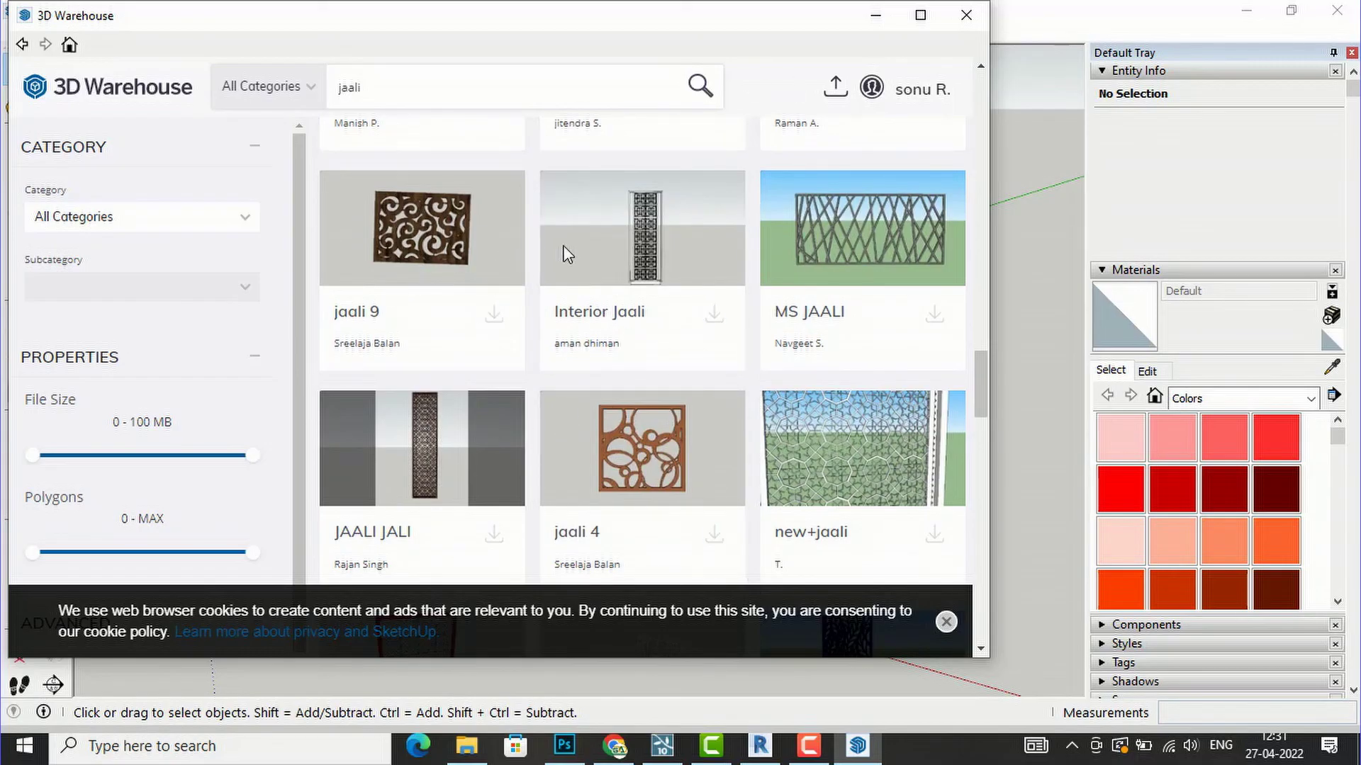
scroll(691, 337, "down", 7)
scroll(691, 340, "down", 11)
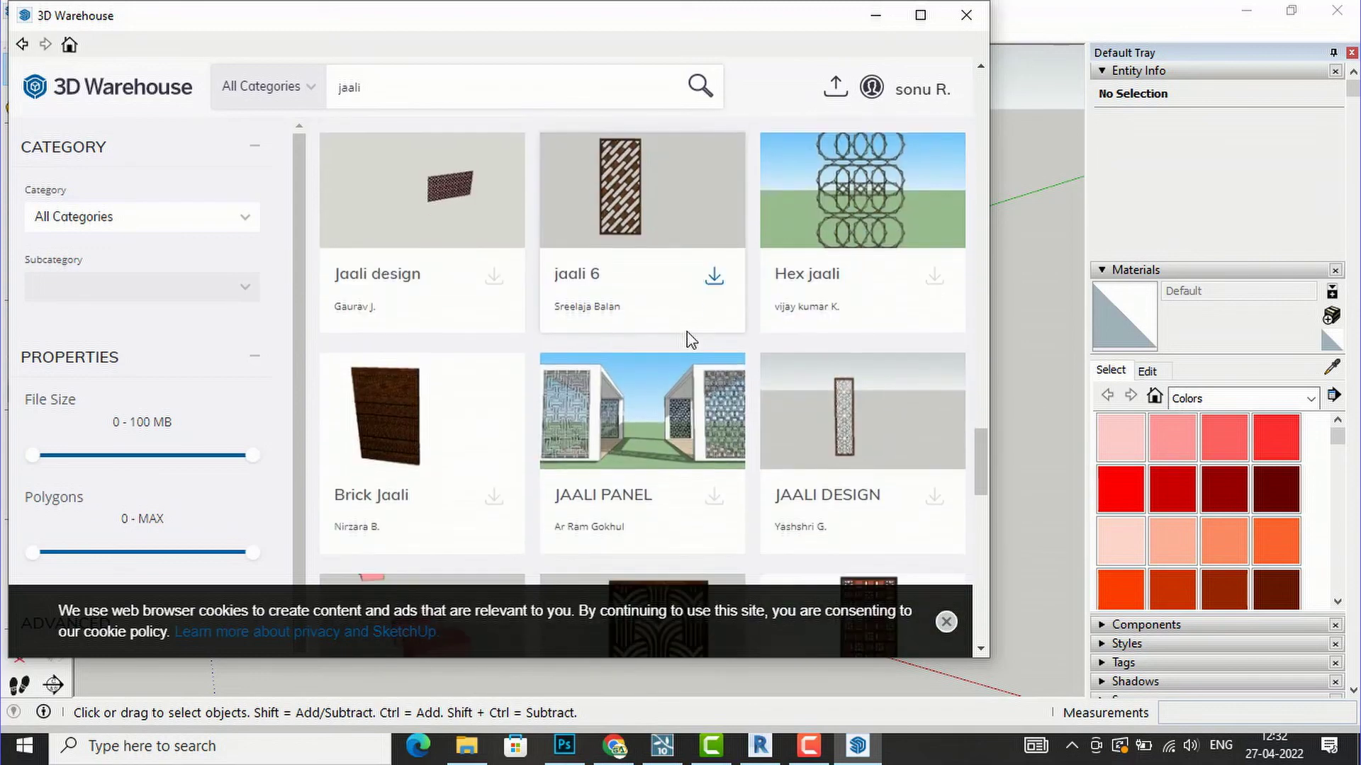
scroll(692, 340, "down", 4)
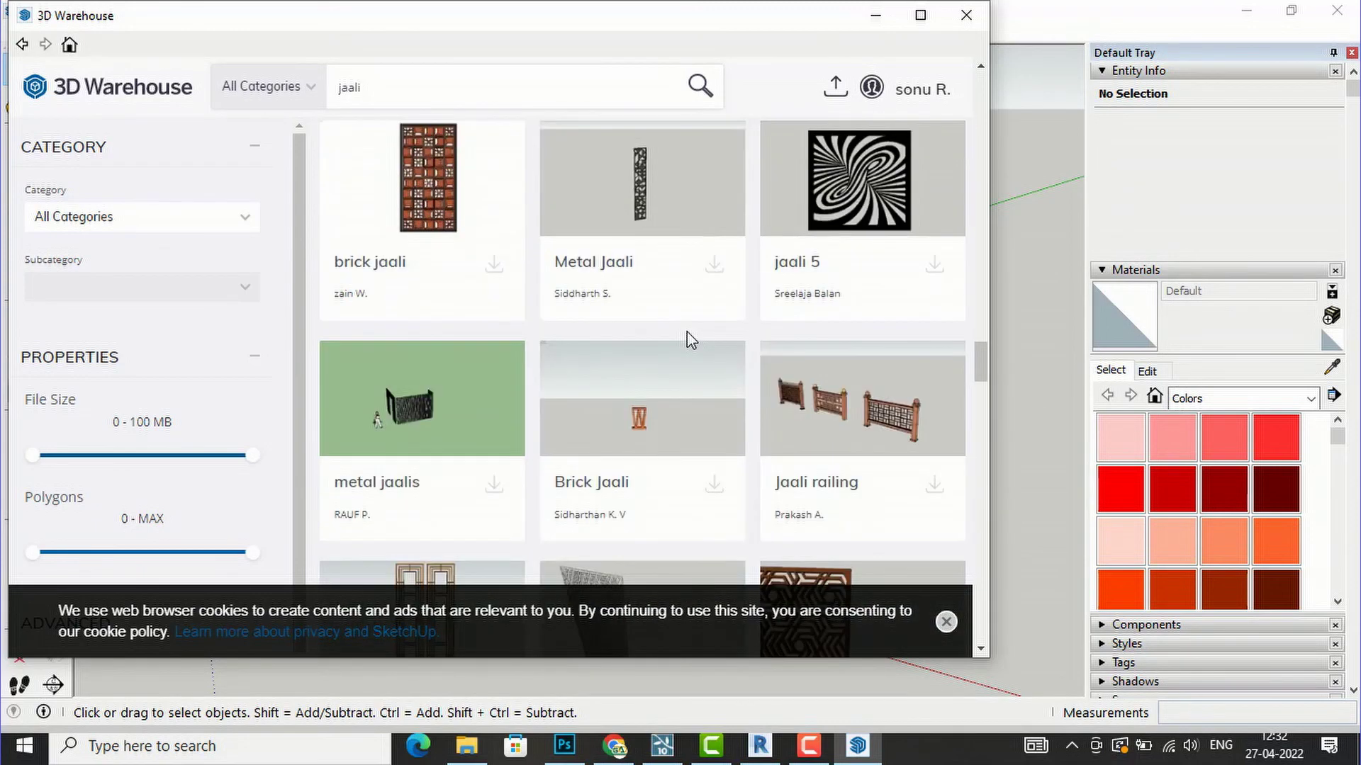
scroll(691, 340, "down", 3)
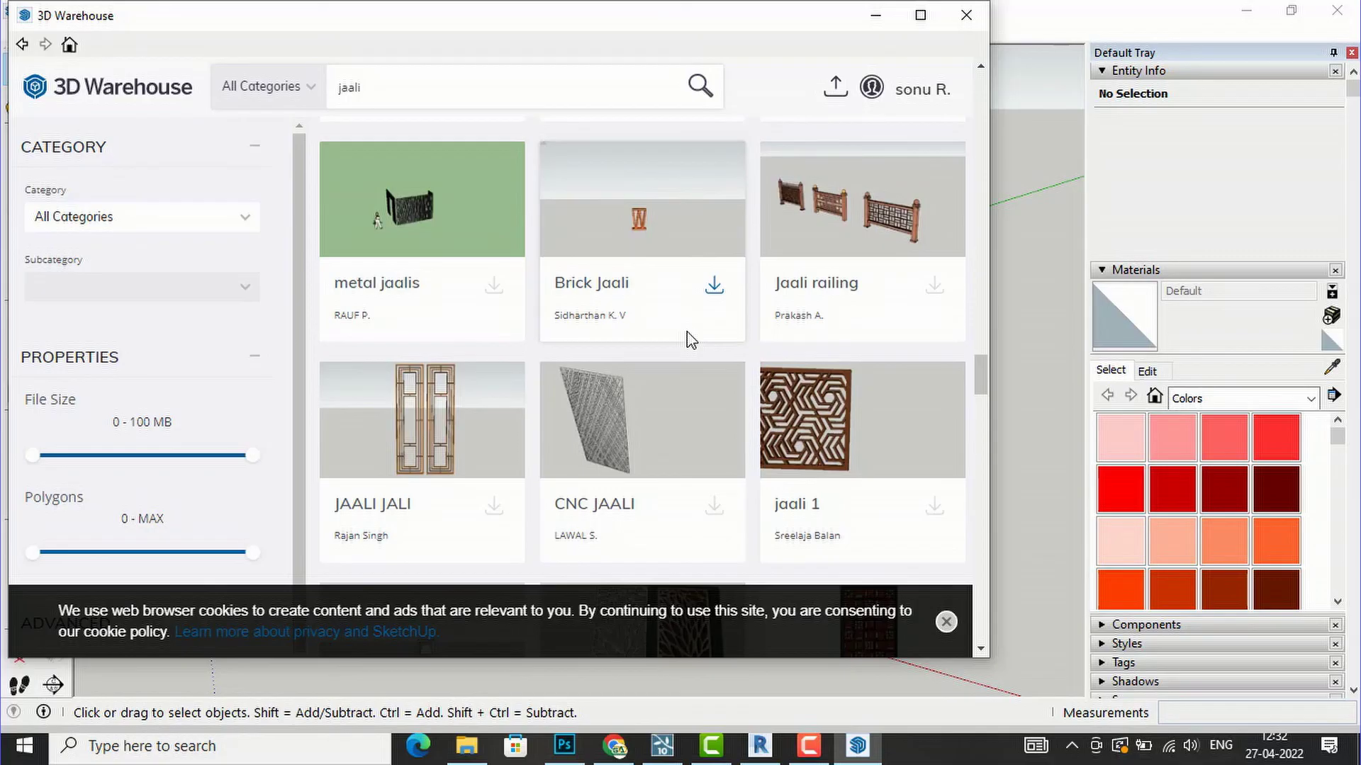
scroll(692, 340, "down", 5)
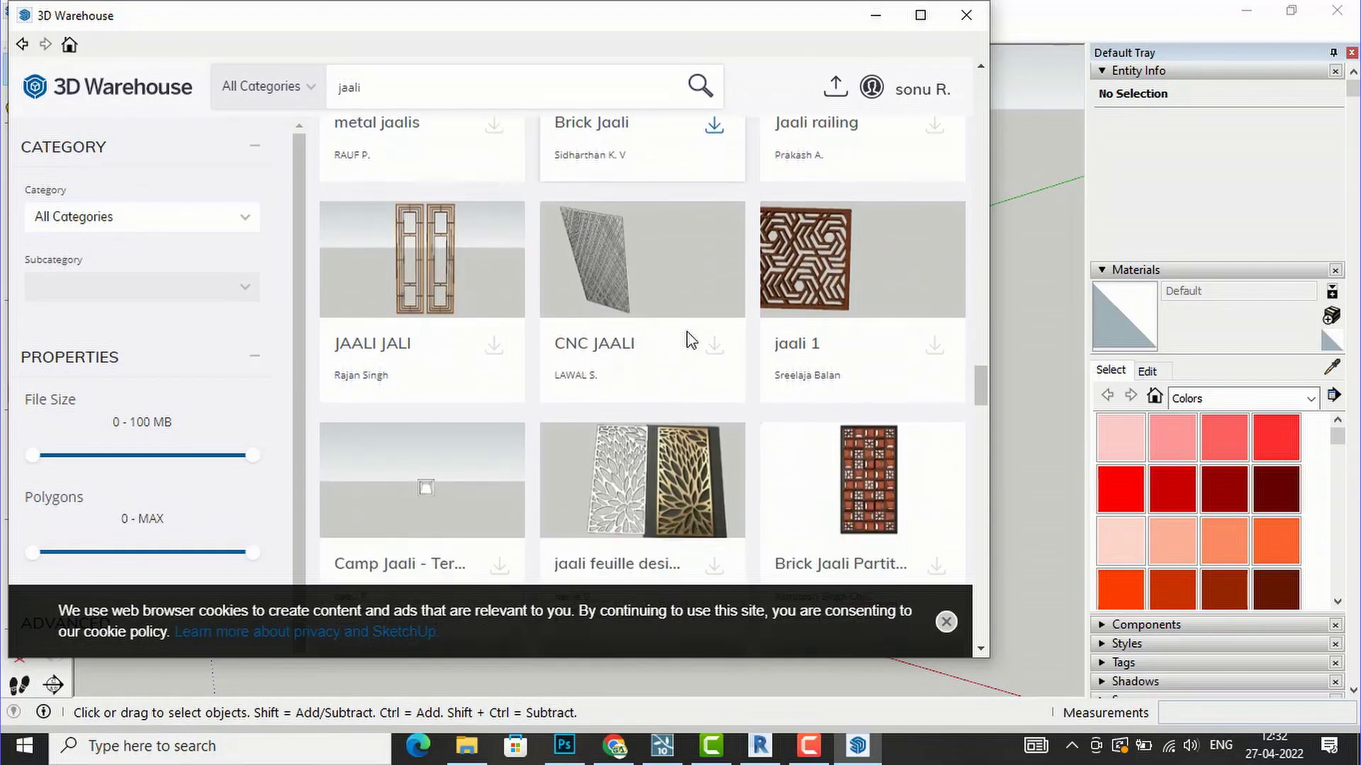